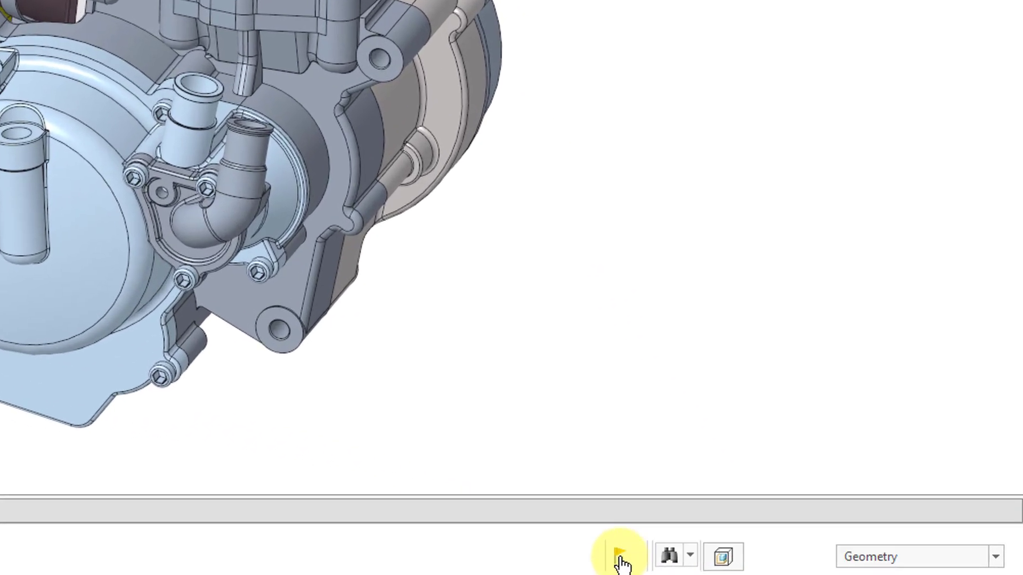
Step: Show the assembly's notifications and open the Reference Viewer for MOTOR.ASM
click(602, 549)
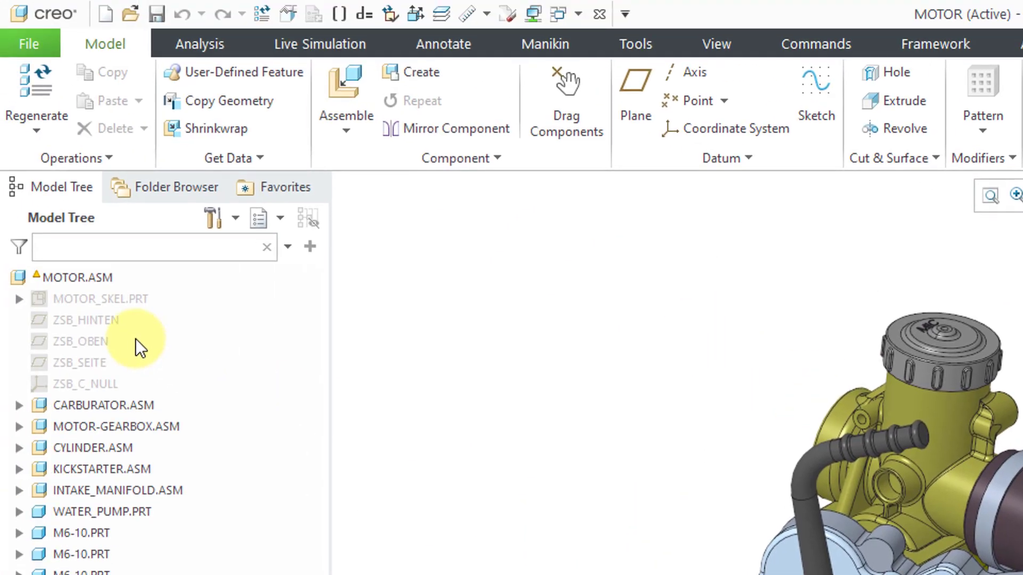
mouse_move(40, 281)
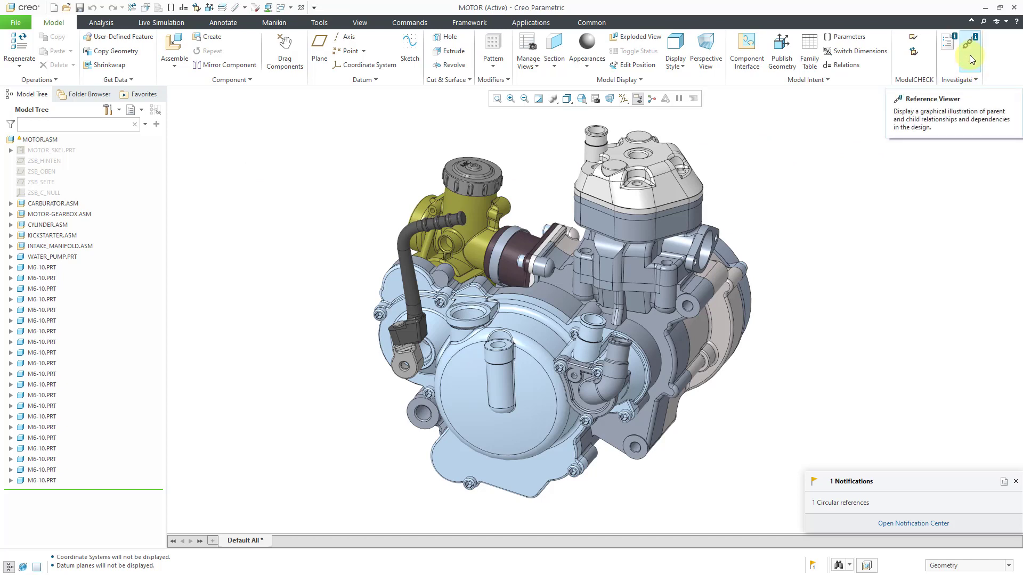
click(320, 22)
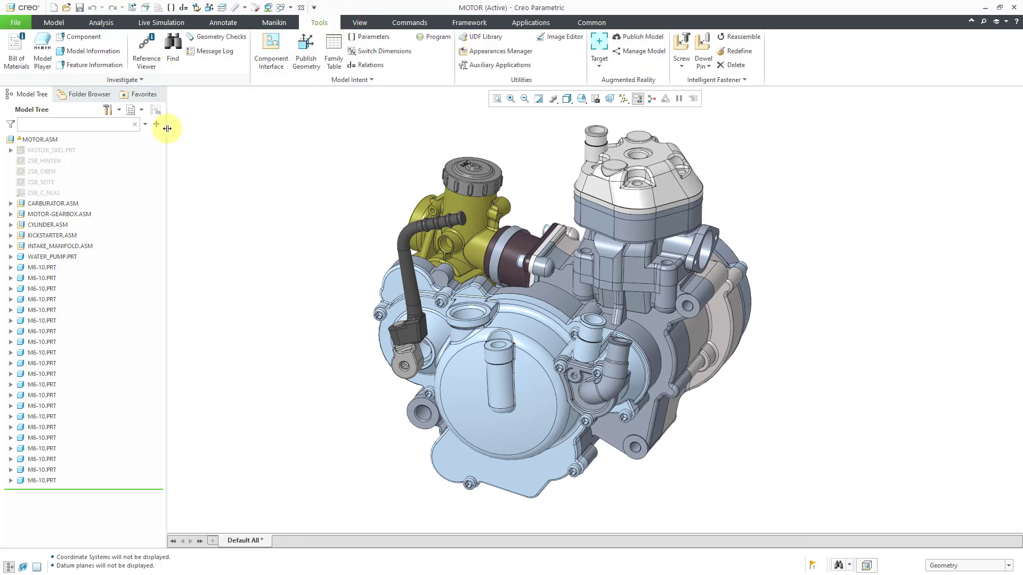
right_click(50, 141)
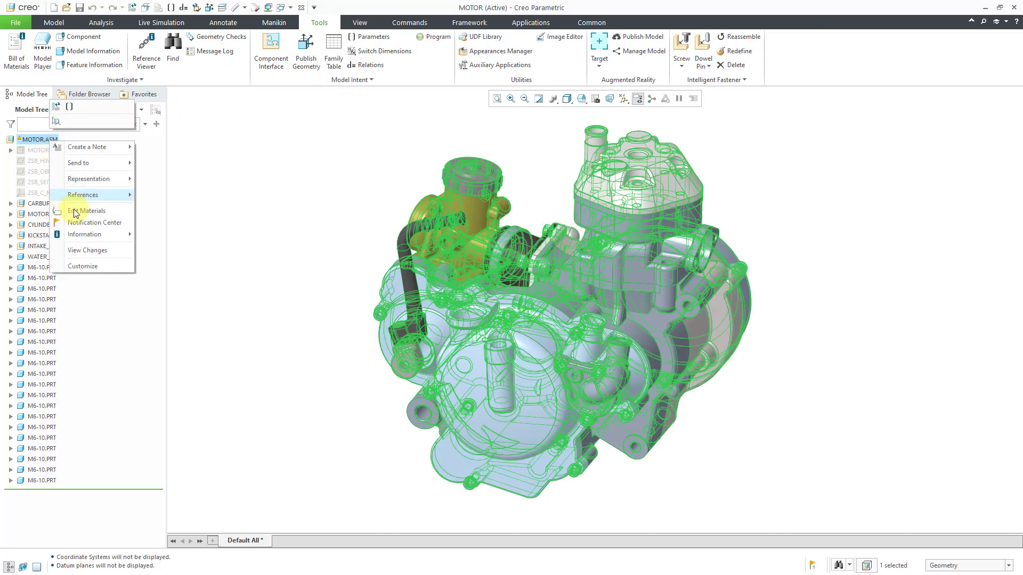
mouse_move(85, 237)
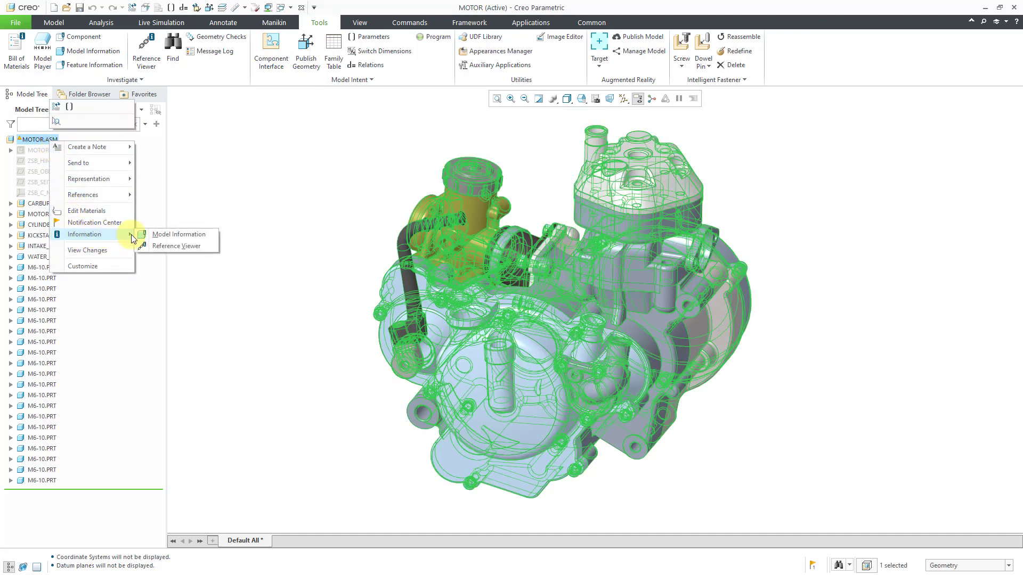
click(194, 245)
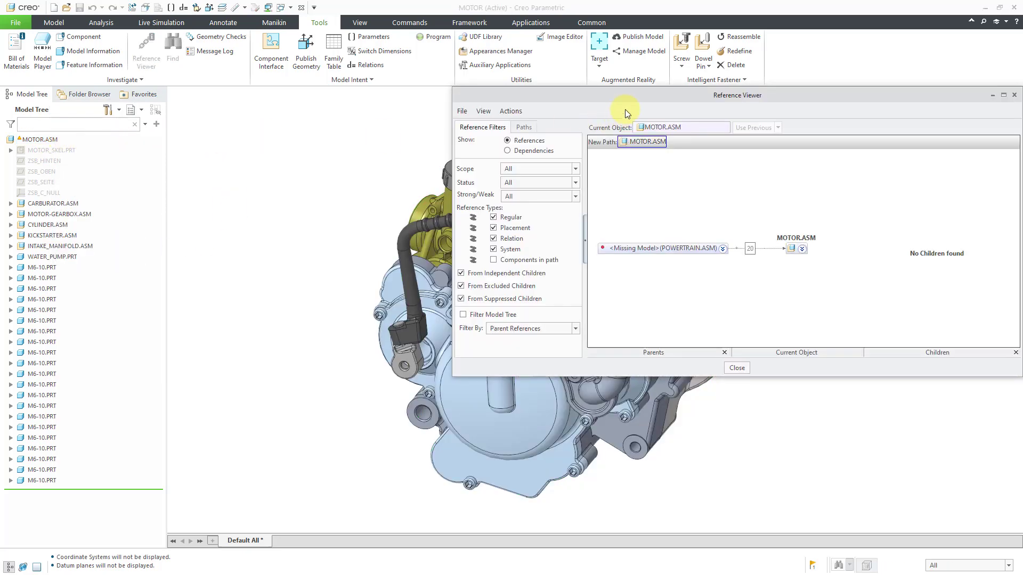
drag(644, 90, 462, 140)
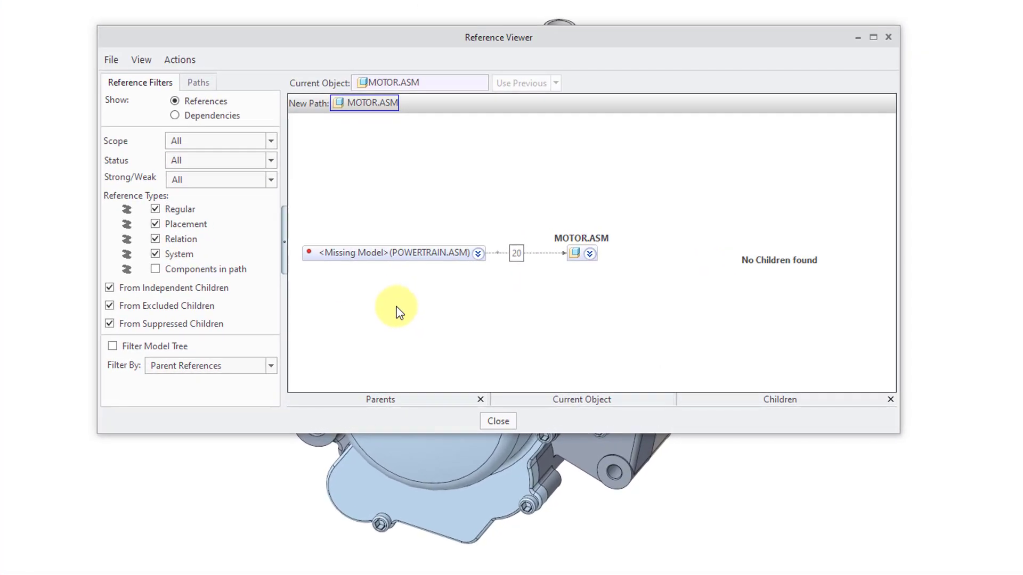
Step: Find the circular reference paths of MOTOR.ASM and display Circular Path 1 with its full reference names readable
click(198, 84)
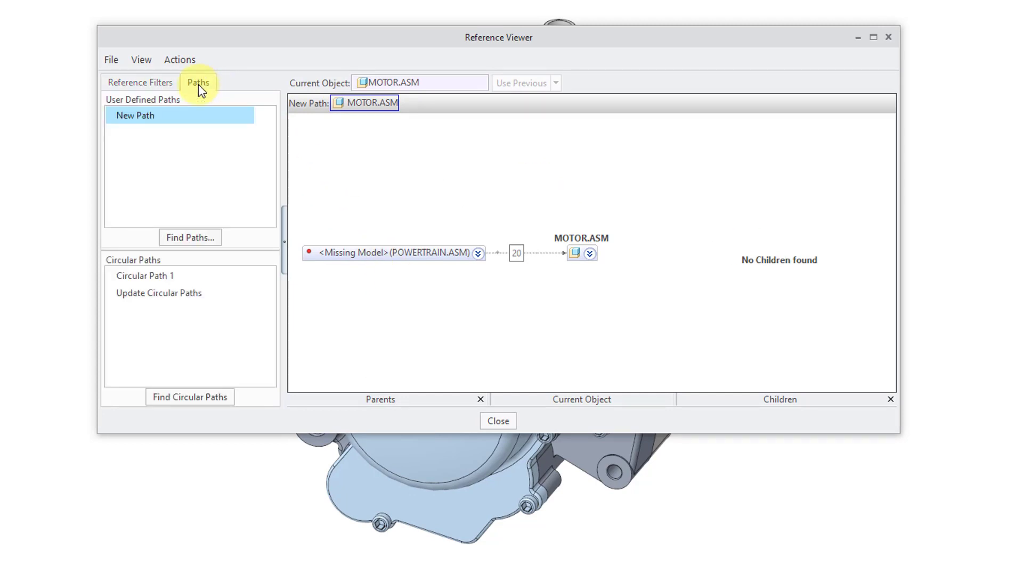
click(206, 396)
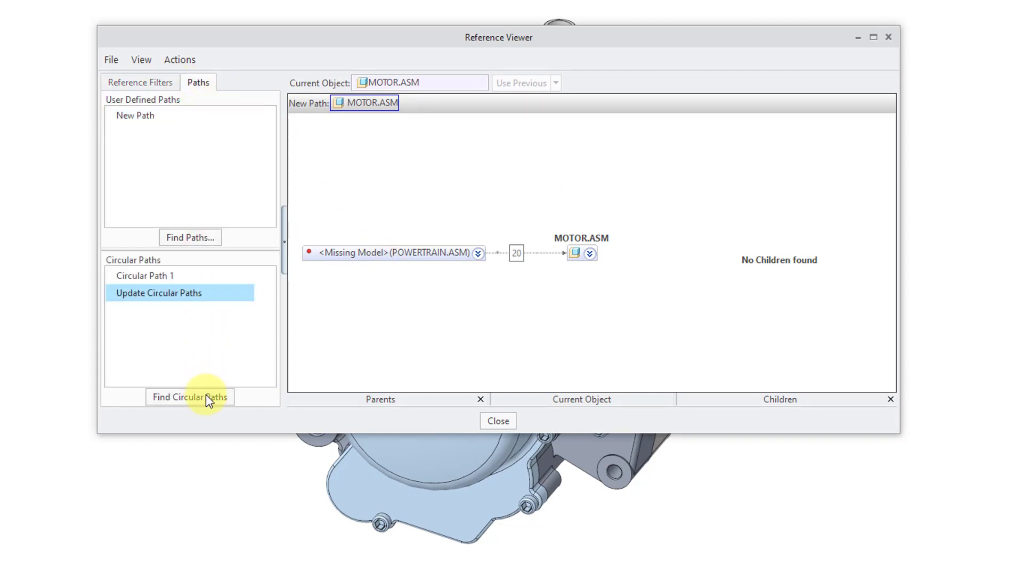
click(162, 277)
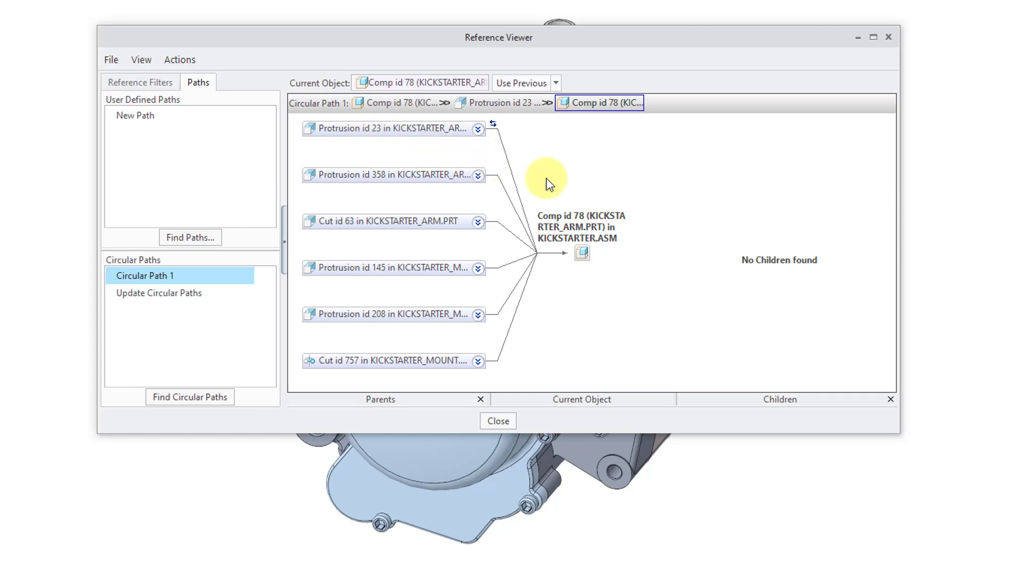
drag(896, 234, 1007, 230)
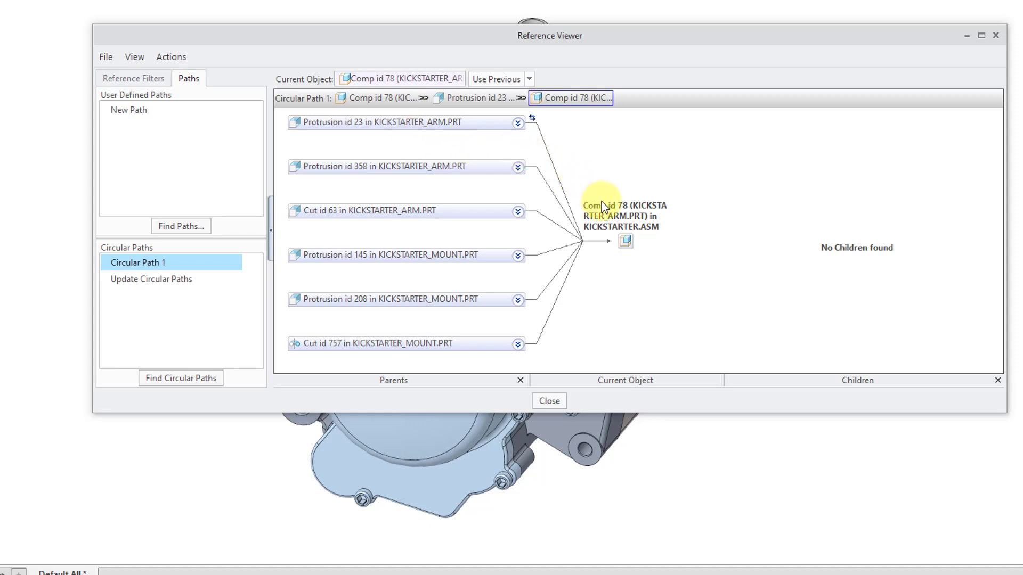
Step: Follow the circular reference from the KICKSTARTER_ARM.PRT component to Protrusion id 23, and close the Reference Viewer
mouse_move(535, 124)
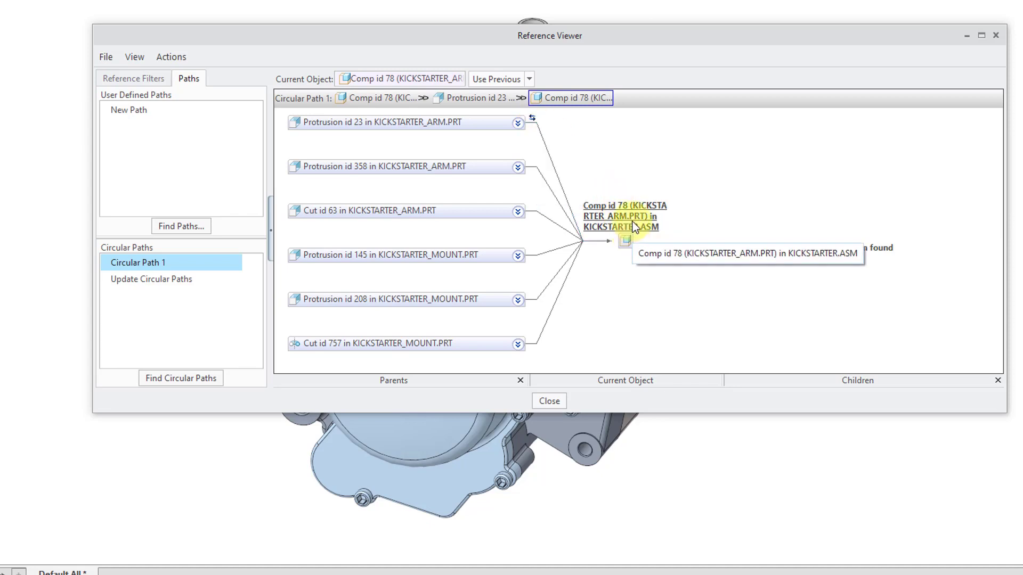
click(533, 119)
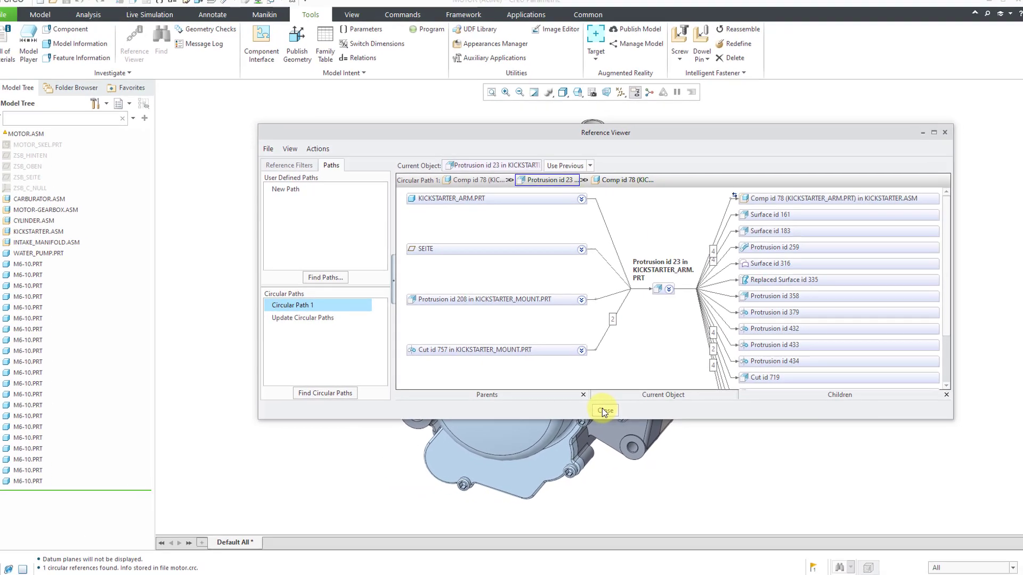
click(549, 400)
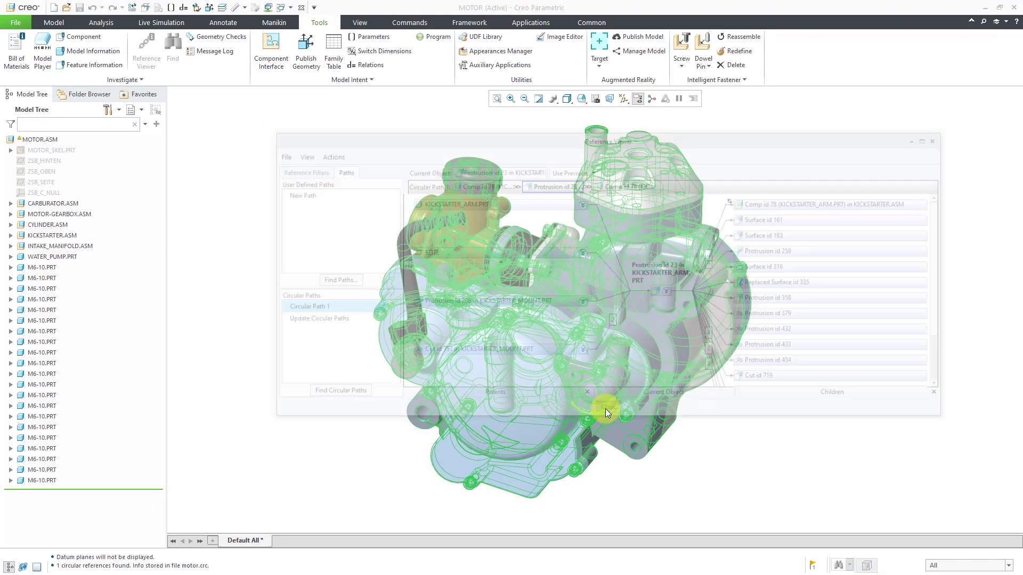
click(266, 222)
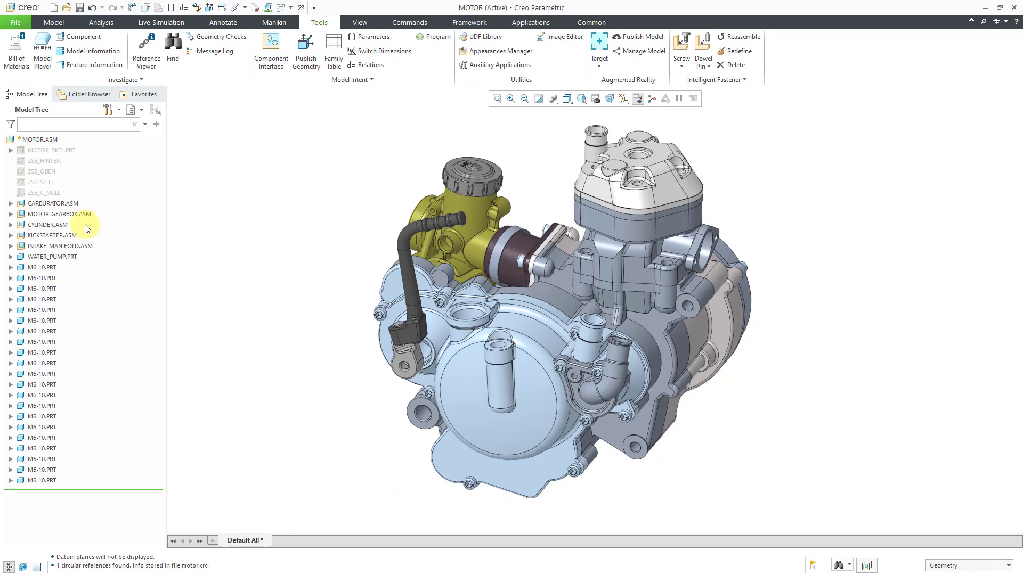
Step: Open KICKSTARTER.ASM from the motor assembly in its own window and regenerate it
click(56, 236)
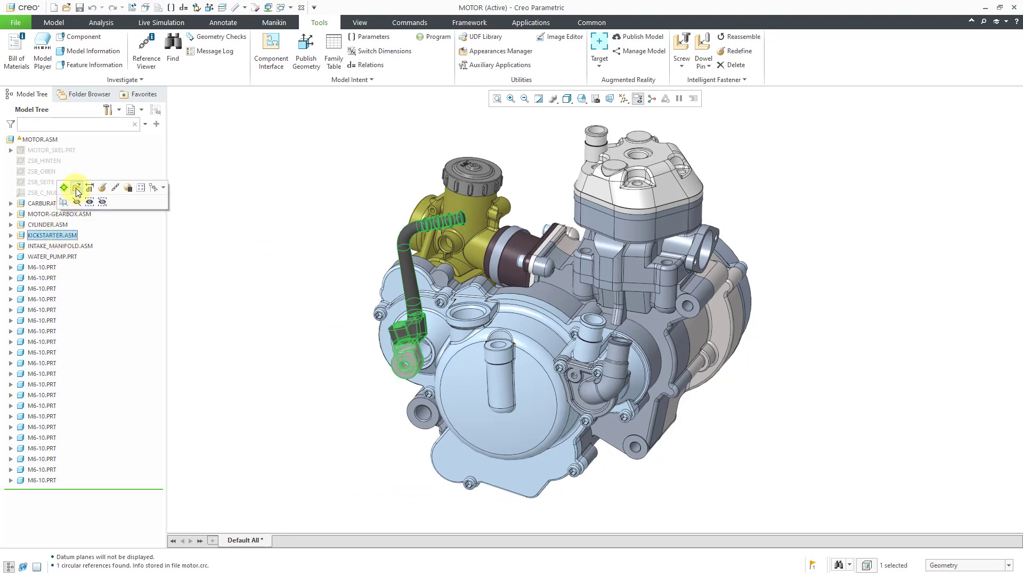
click(77, 189)
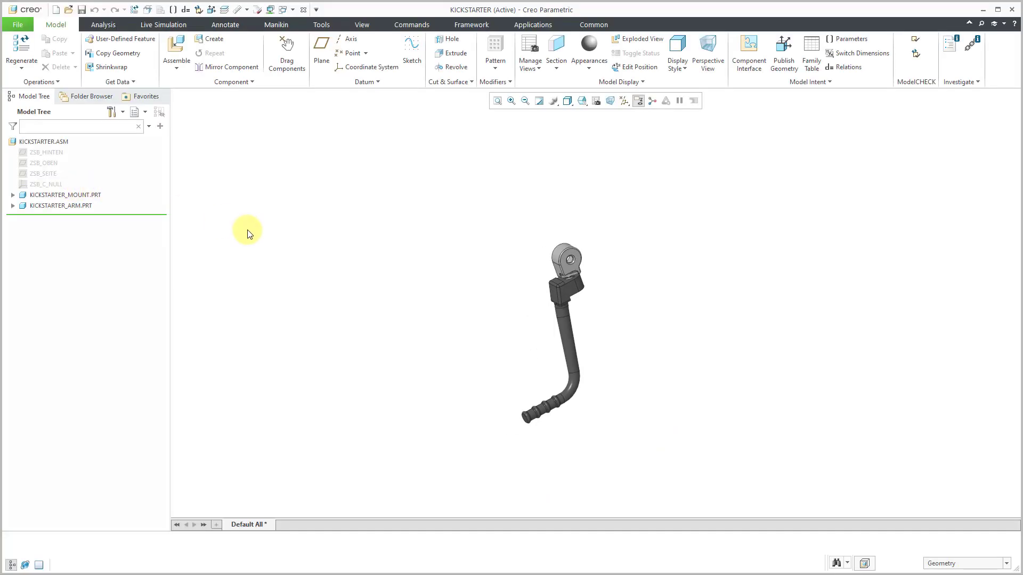
mouse_move(575, 338)
middle_down()
mouse_move(669, 304)
mouse_move(589, 302)
mouse_move(578, 325)
mouse_move(548, 295)
middle_up()
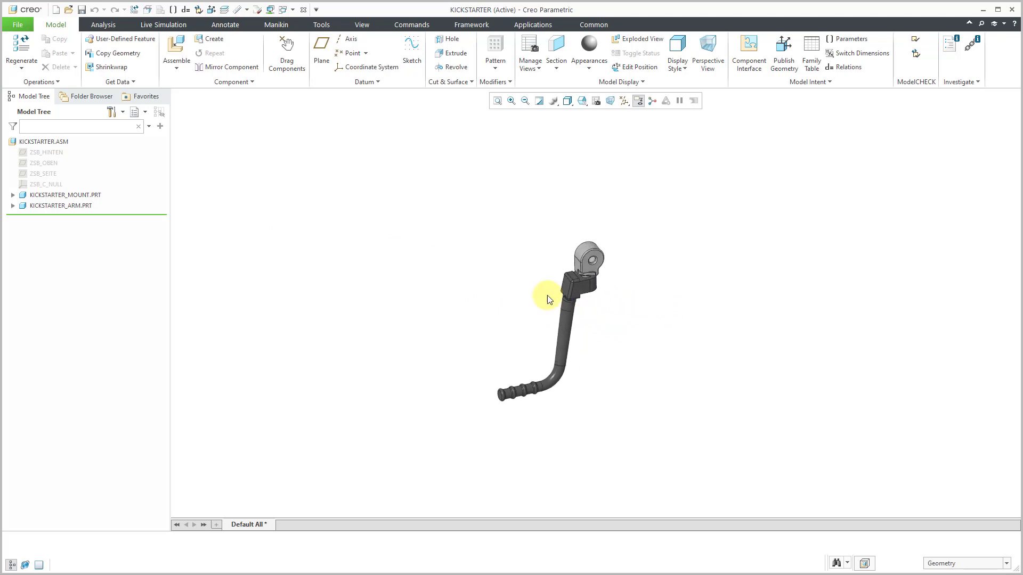
click(18, 50)
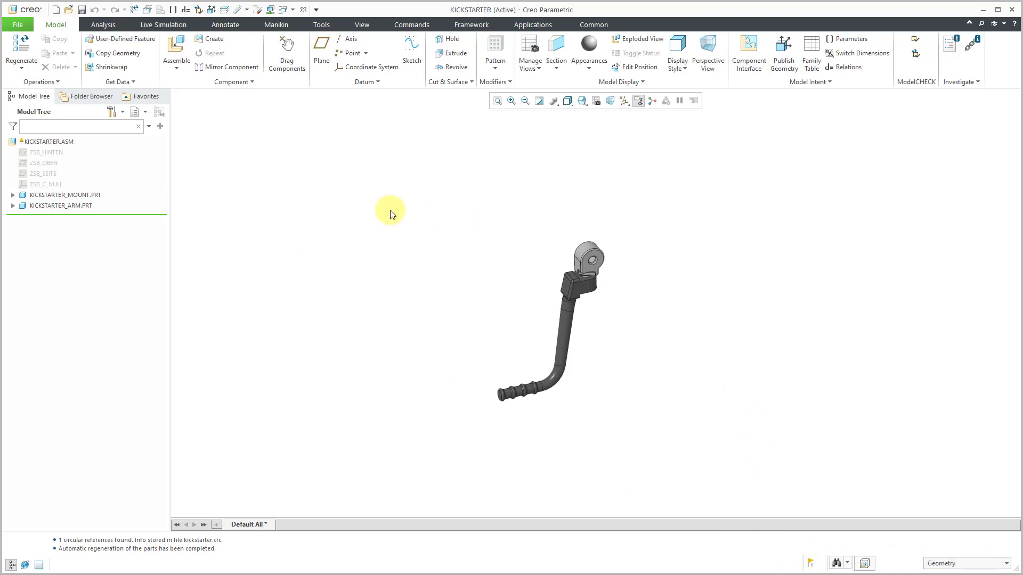
Step: Return to the MOTOR.ASM window and list the placement constraints of KICKSTARTER.ASM
click(293, 10)
click(304, 25)
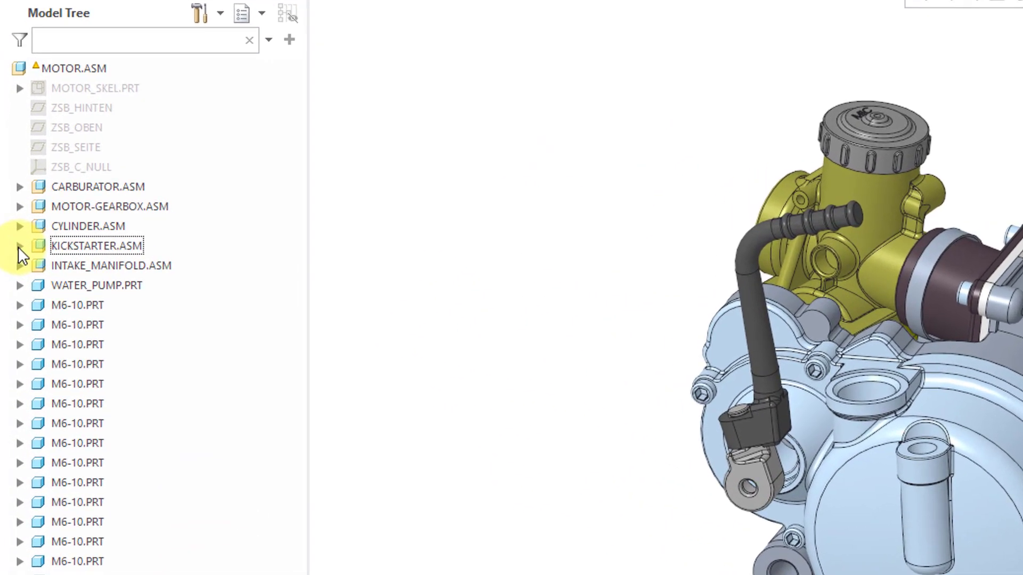
click(20, 246)
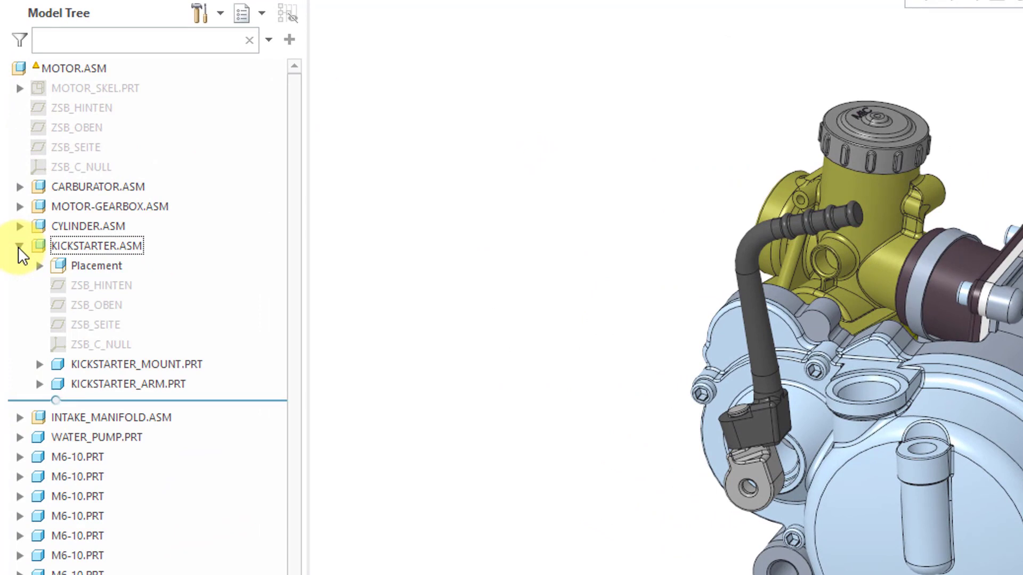
click(40, 266)
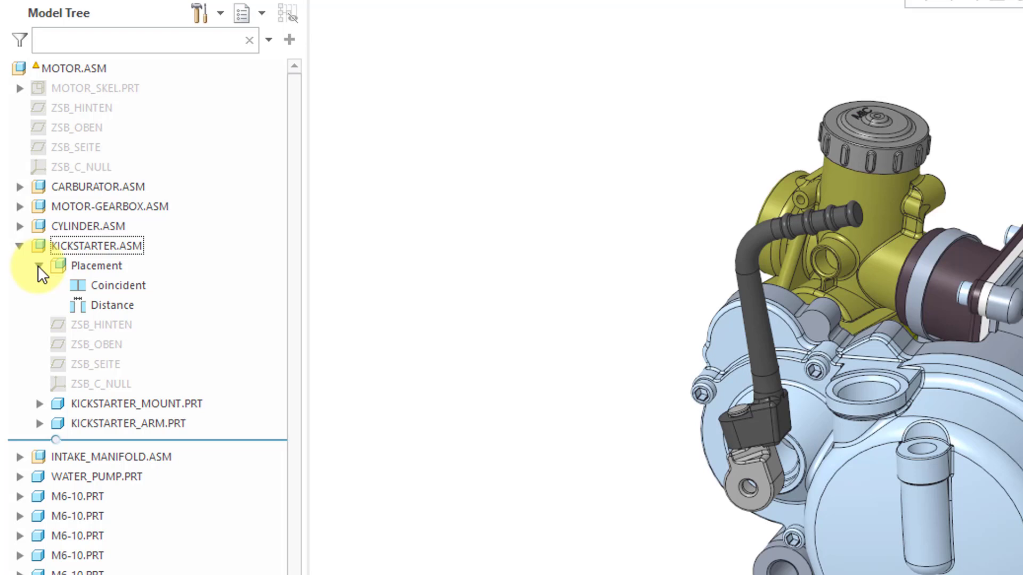
Step: Edit the definition of KICKSTARTER.ASM to examine the references of its Coincident and Distance placement constraints, and close the definition
click(126, 244)
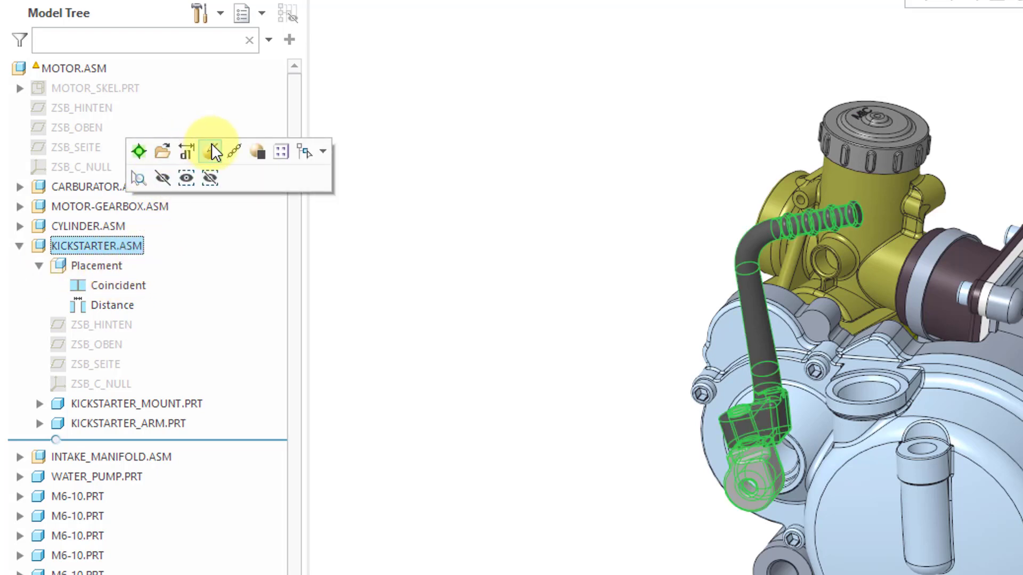
click(213, 152)
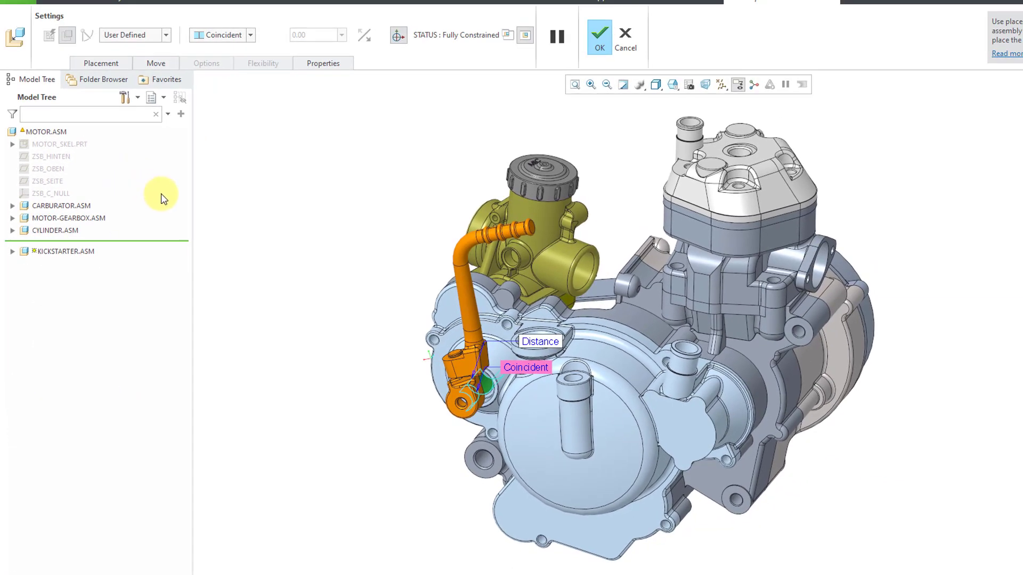
scroll(414, 427, up, 3)
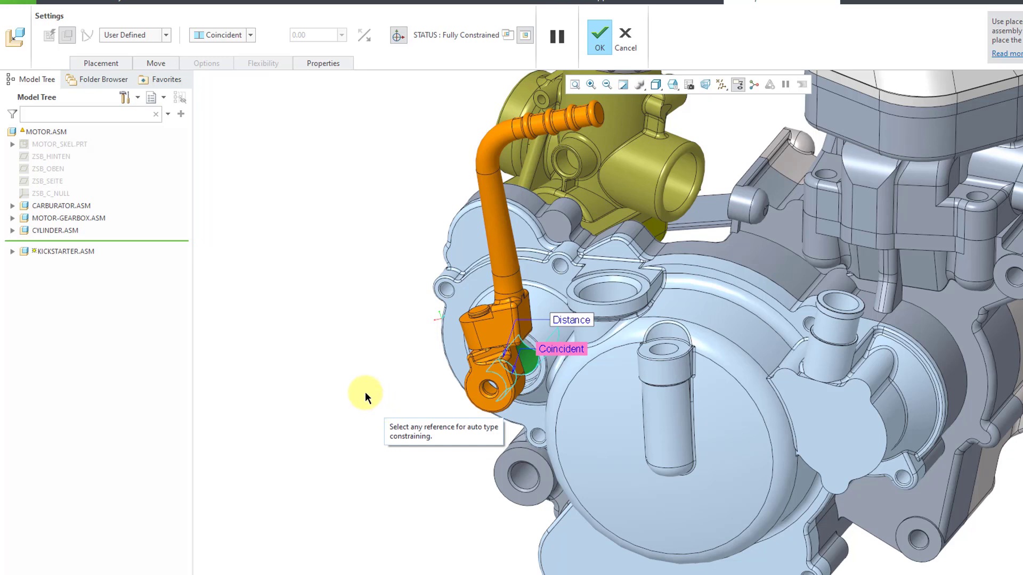
click(102, 64)
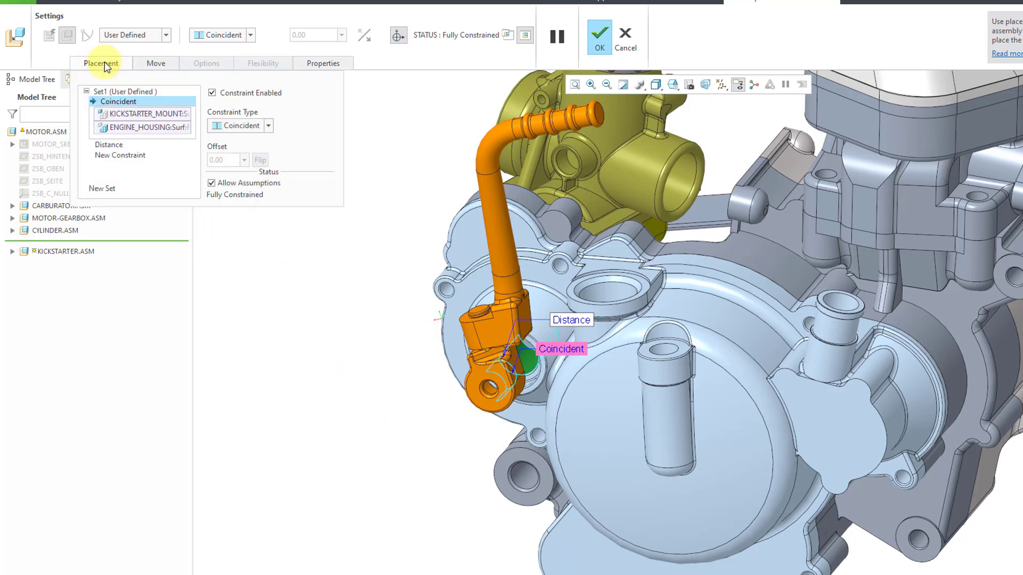
click(118, 144)
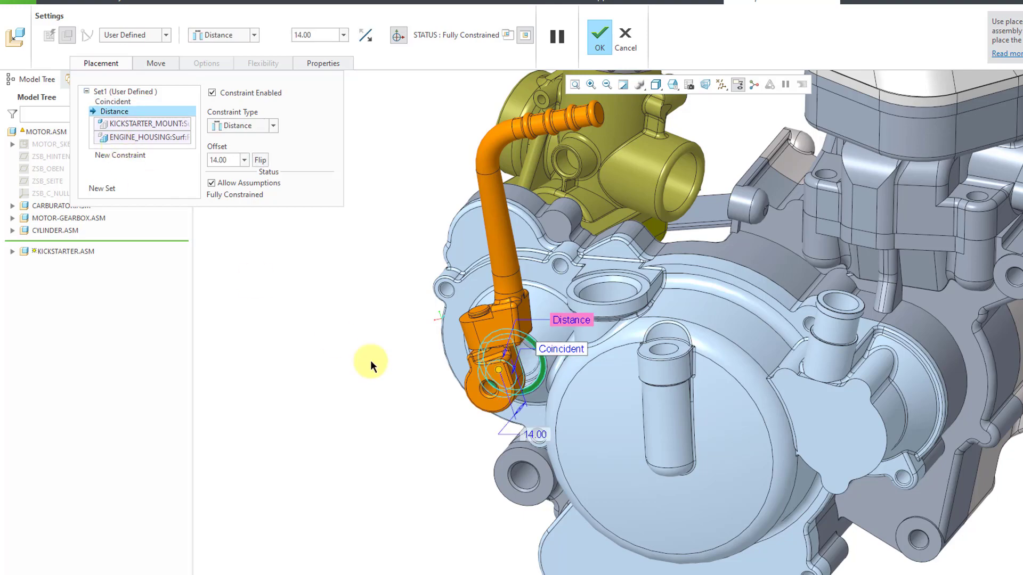
mouse_move(554, 365)
middle_down()
mouse_move(565, 372)
mouse_move(511, 376)
mouse_move(685, 372)
mouse_move(516, 369)
mouse_move(570, 373)
middle_up()
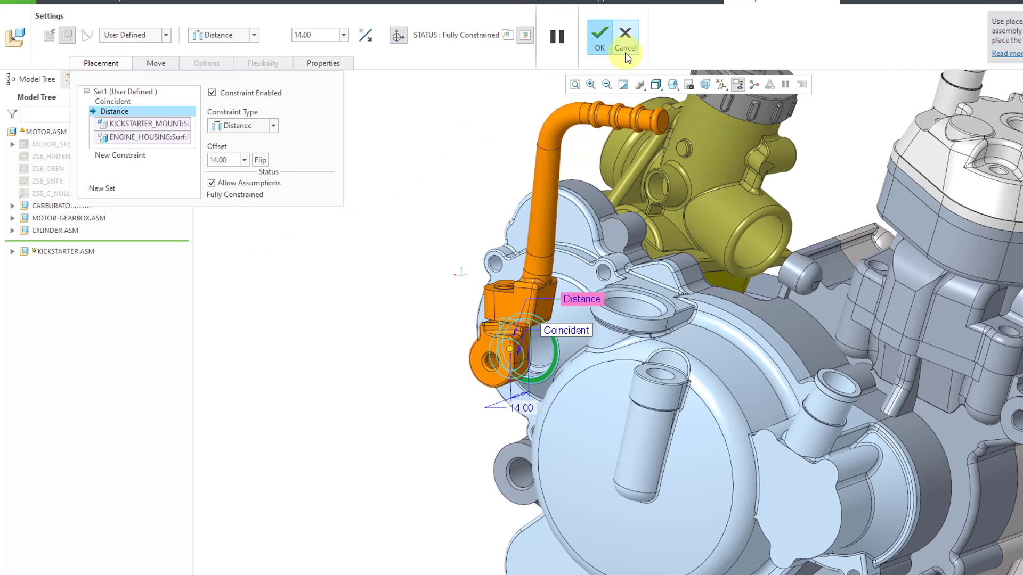
click(599, 37)
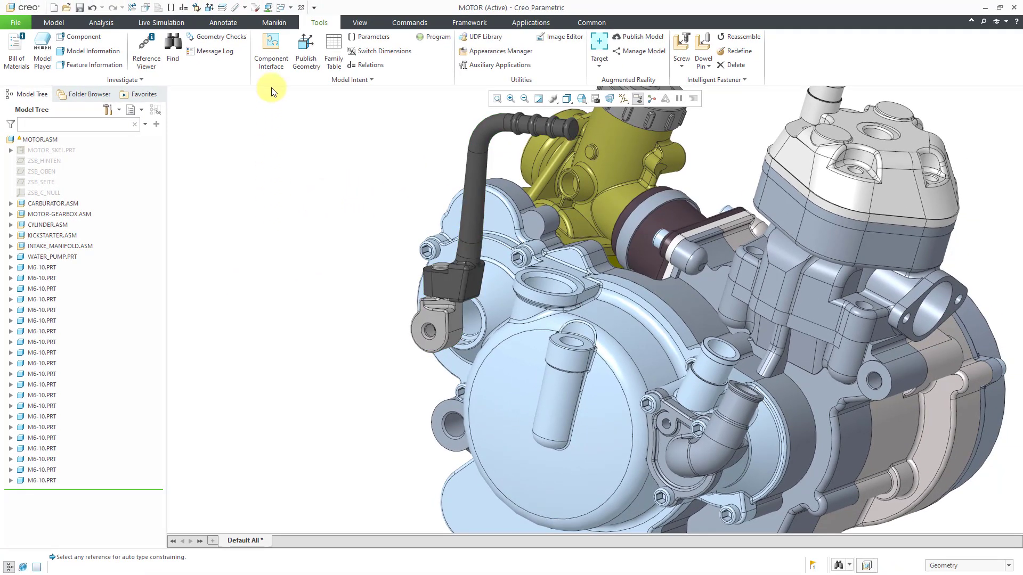
Step: Switch to the KICKSTARTER.ASM window and inspect KICKSTARTER_MOUNT.PRT's Coincident placement constraint and its read-only features
click(290, 8)
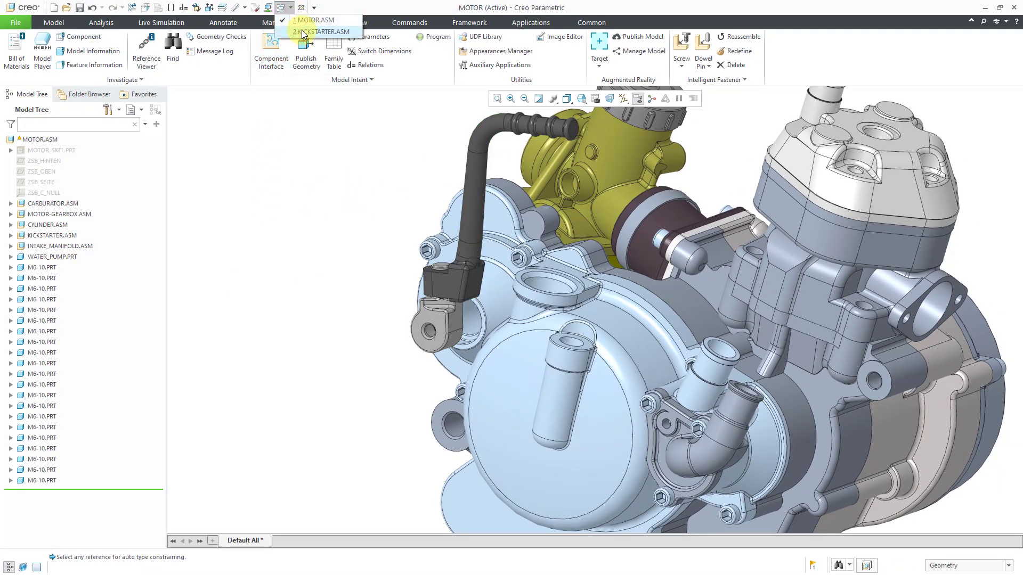
click(298, 33)
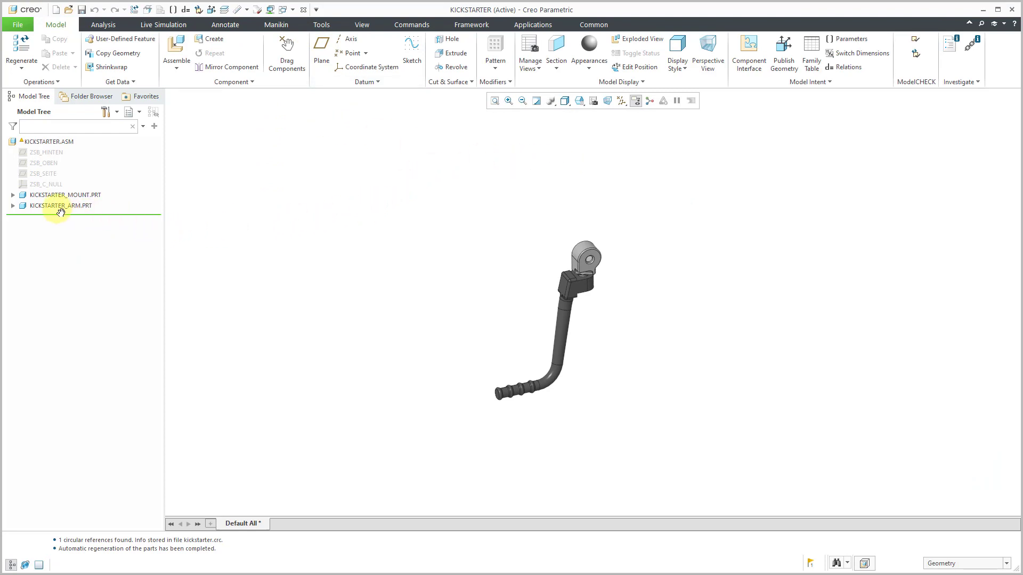
click(13, 195)
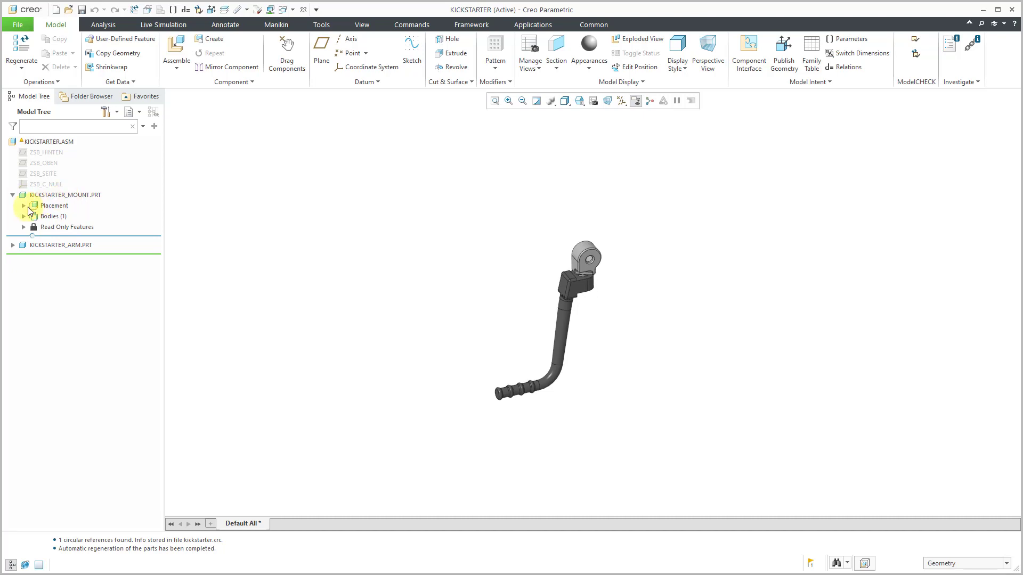
click(24, 206)
click(66, 216)
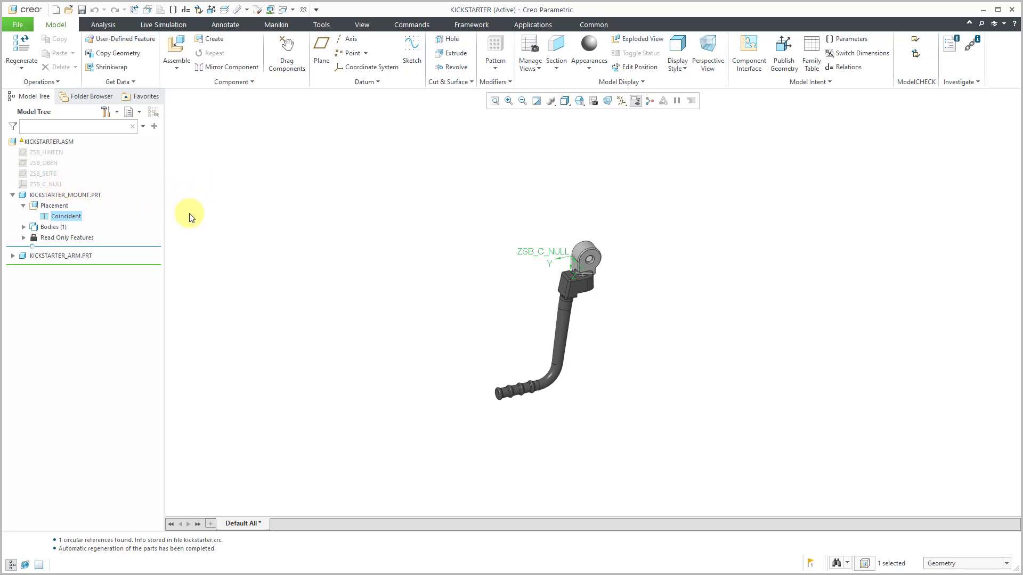
click(24, 238)
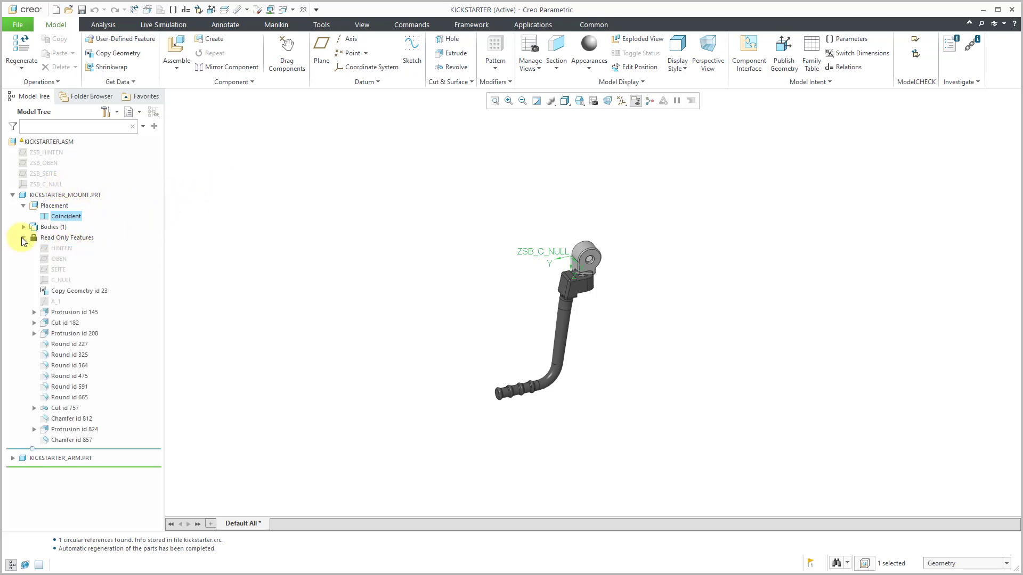
Step: Open KICKSTARTER_MOUNT.PRT from the kickstarter assembly in its own window and clear the read-only setting from all its features
click(76, 195)
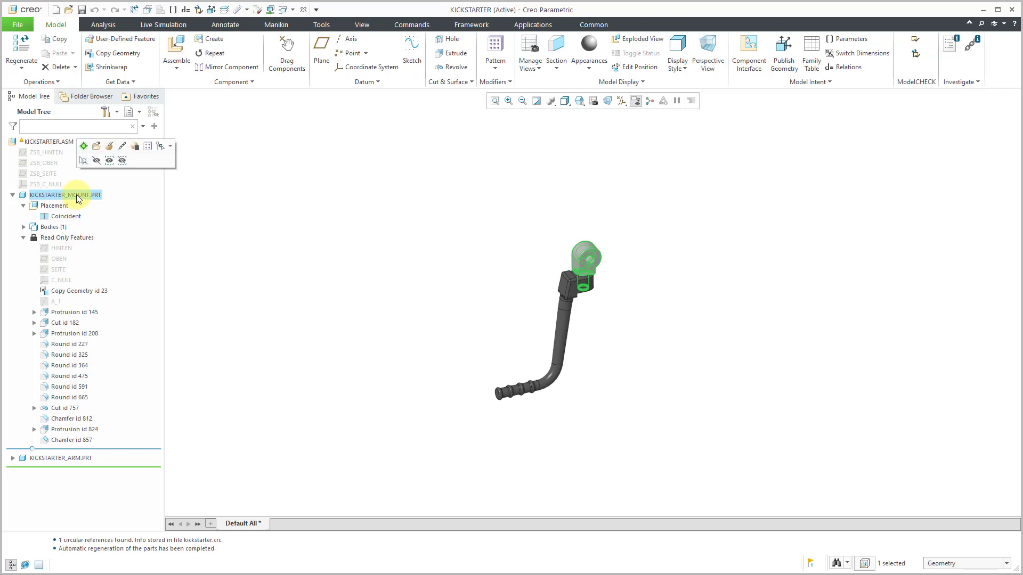
click(99, 153)
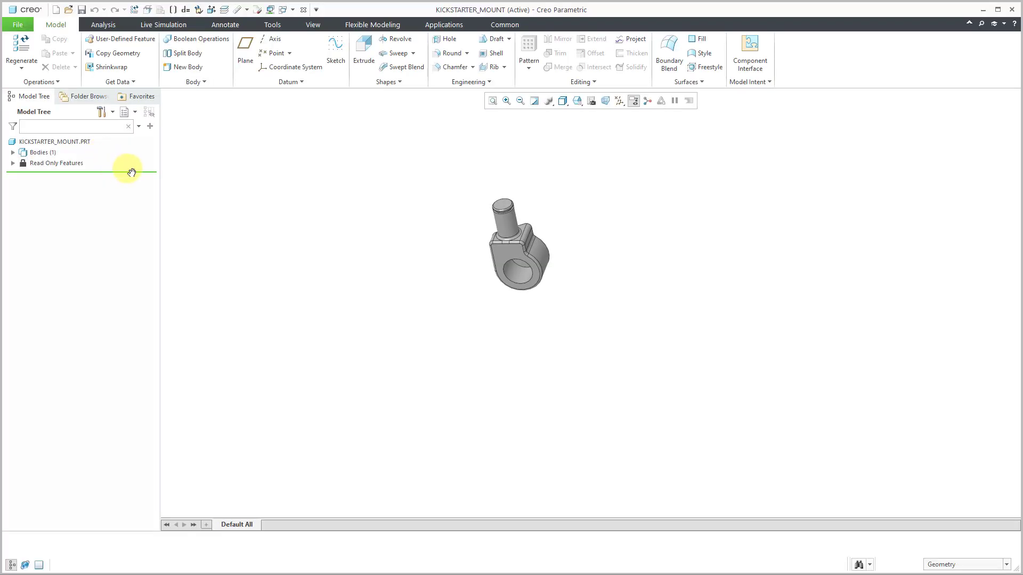
click(46, 164)
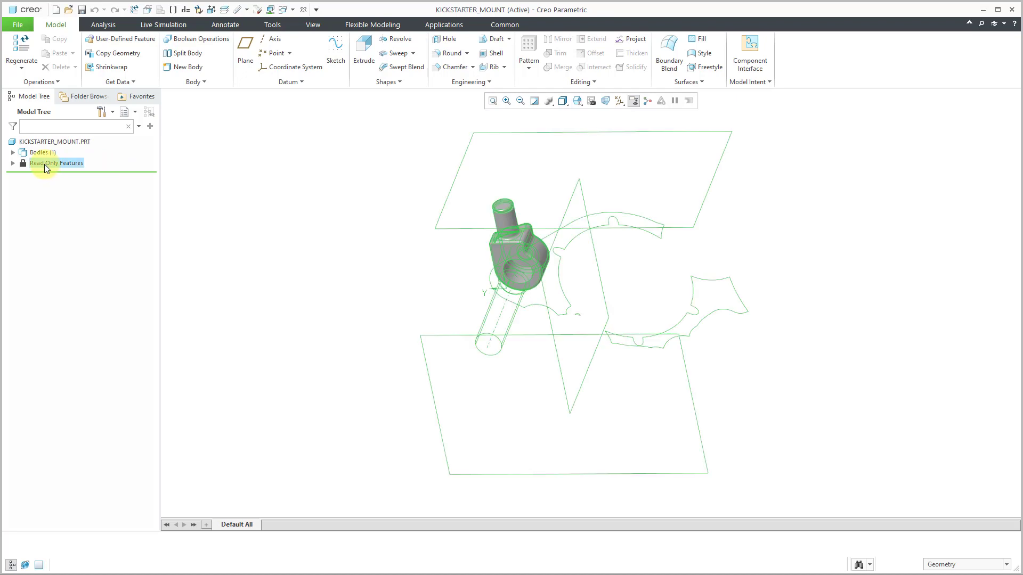
right_click(44, 165)
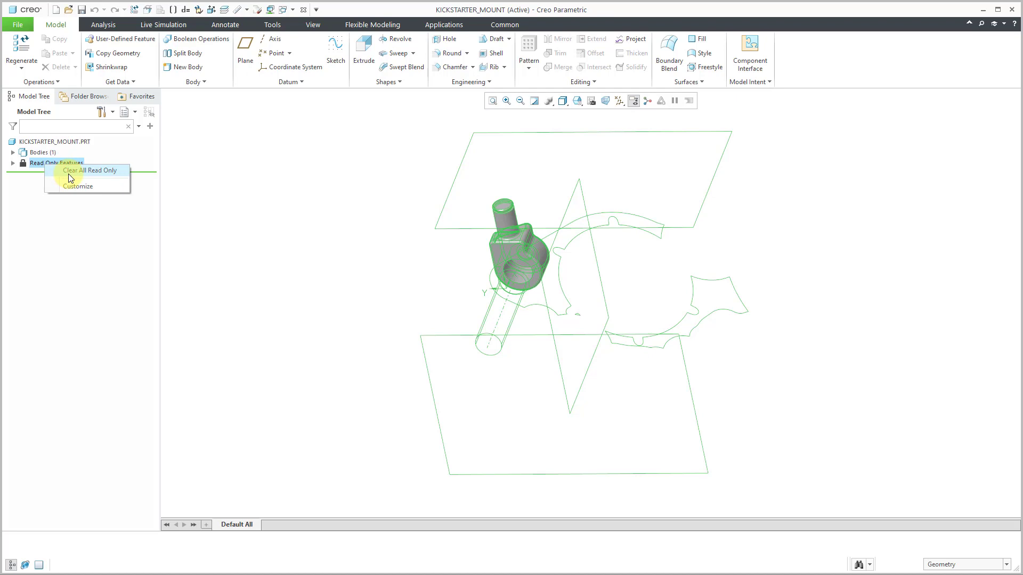
click(69, 173)
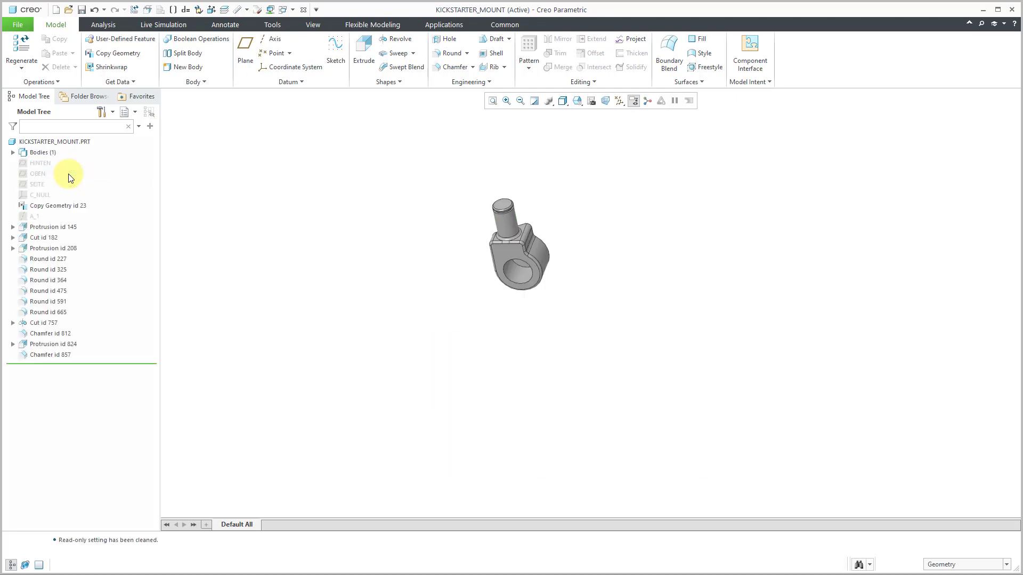
Step: Highlight Copy Geometry id 23 of the mount to examine its copied geometry, and clear the selection
click(60, 208)
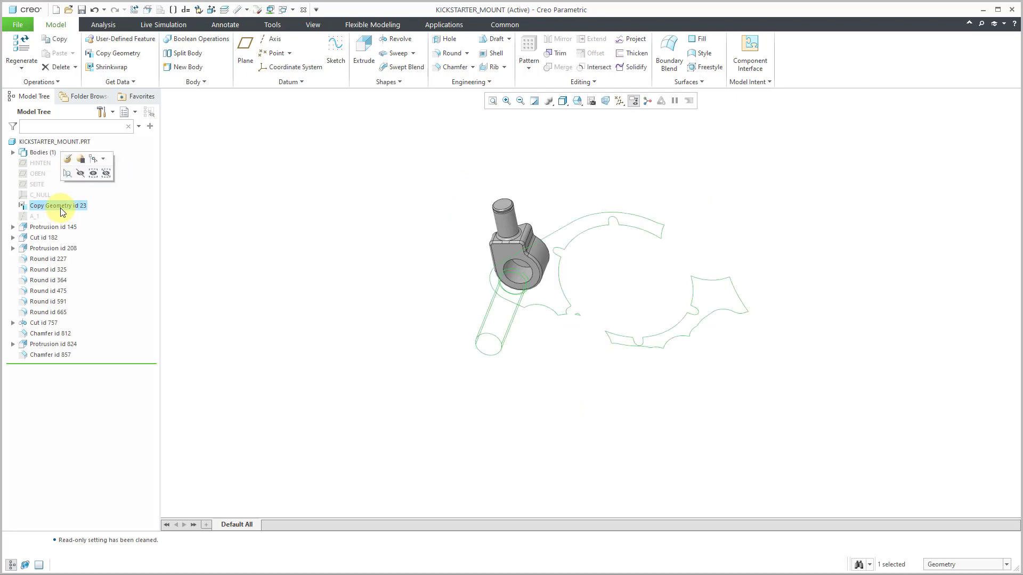
mouse_move(581, 319)
middle_down()
mouse_move(538, 288)
mouse_move(523, 313)
mouse_move(570, 315)
mouse_move(529, 311)
mouse_move(548, 304)
middle_up()
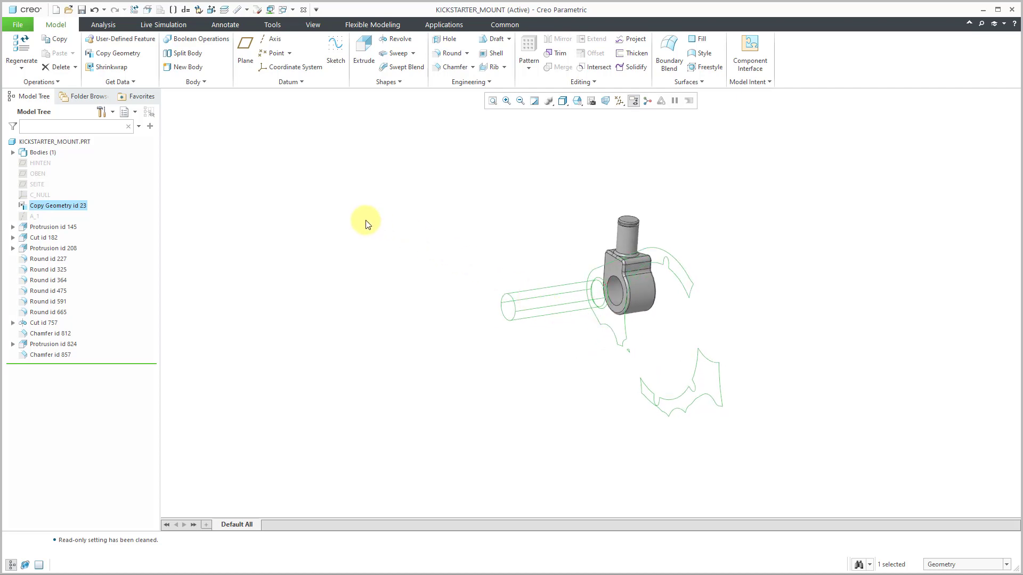
click(352, 219)
Step: Examine KICKSTARTER_MOUNT.PRT in the Reference Viewer, expanding the parents GEARBOX_LINKS.PRT and KICKSTARTER.ASM, and close the viewer
click(75, 143)
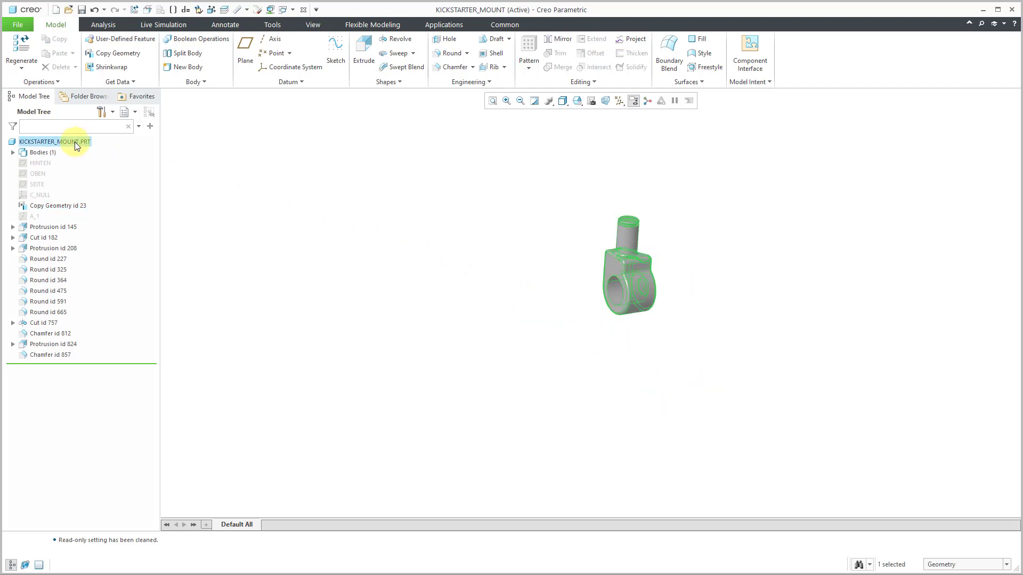
right_click(75, 142)
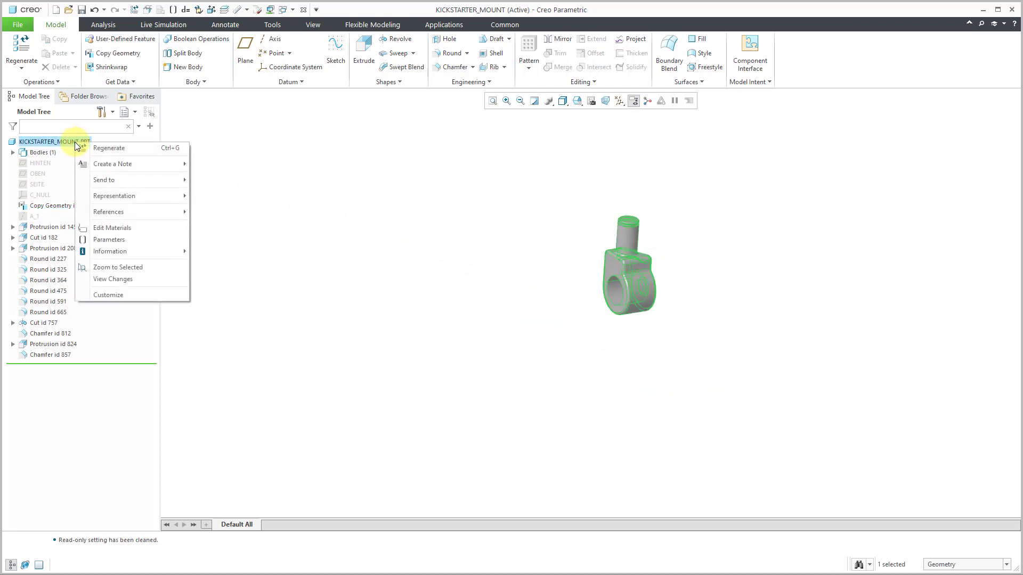
mouse_move(127, 247)
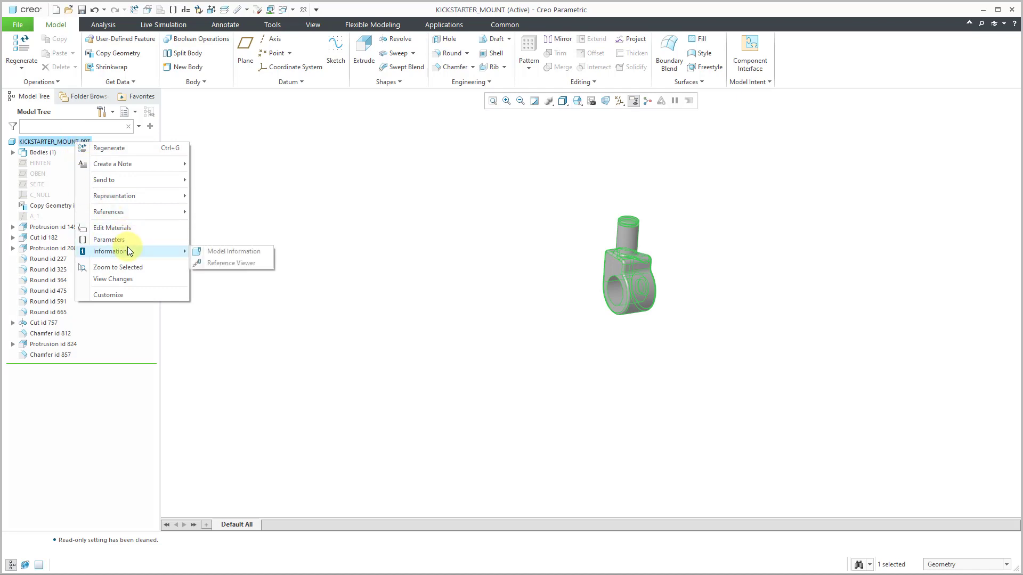
click(238, 263)
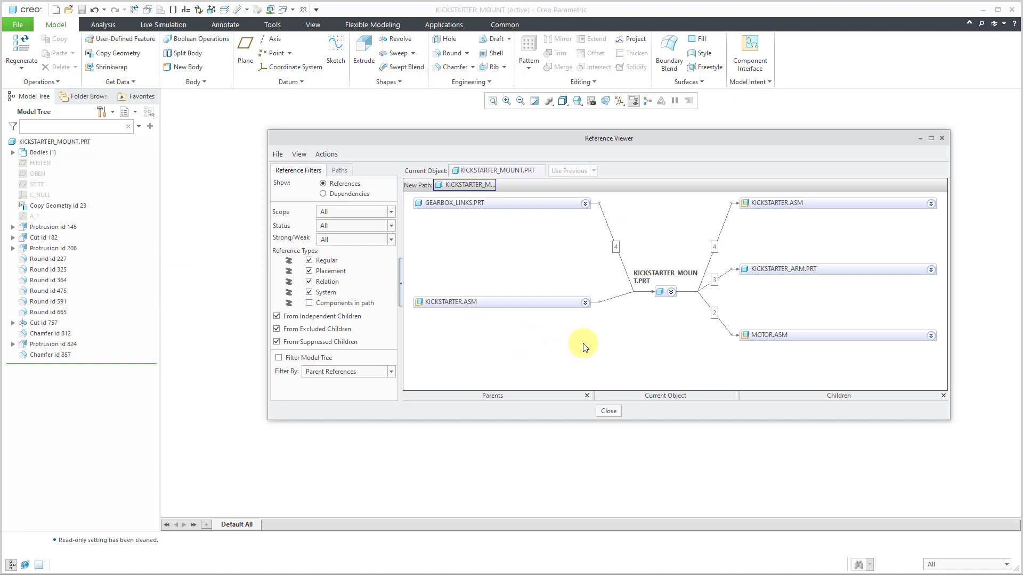
click(585, 204)
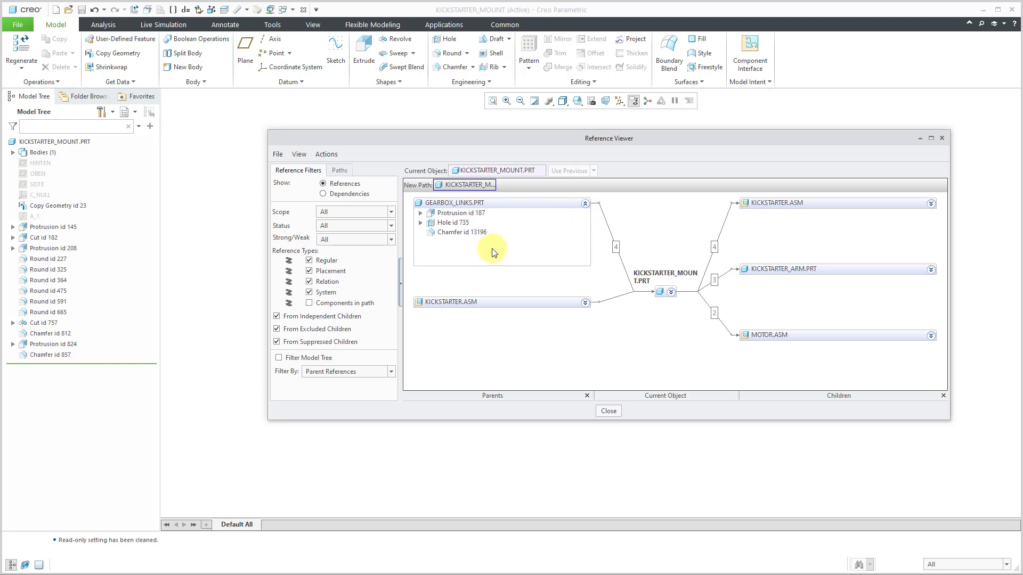
click(585, 303)
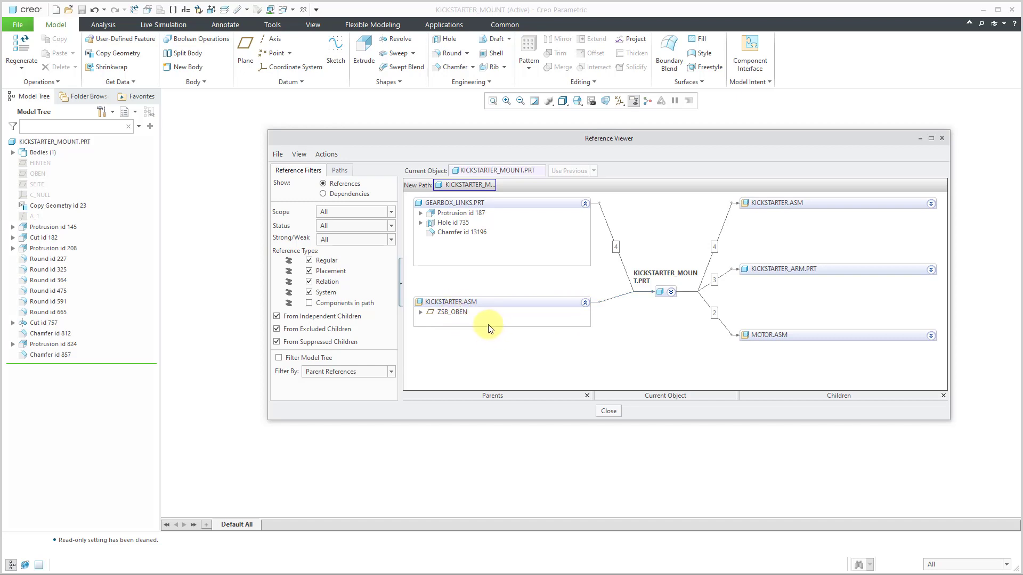
click(599, 415)
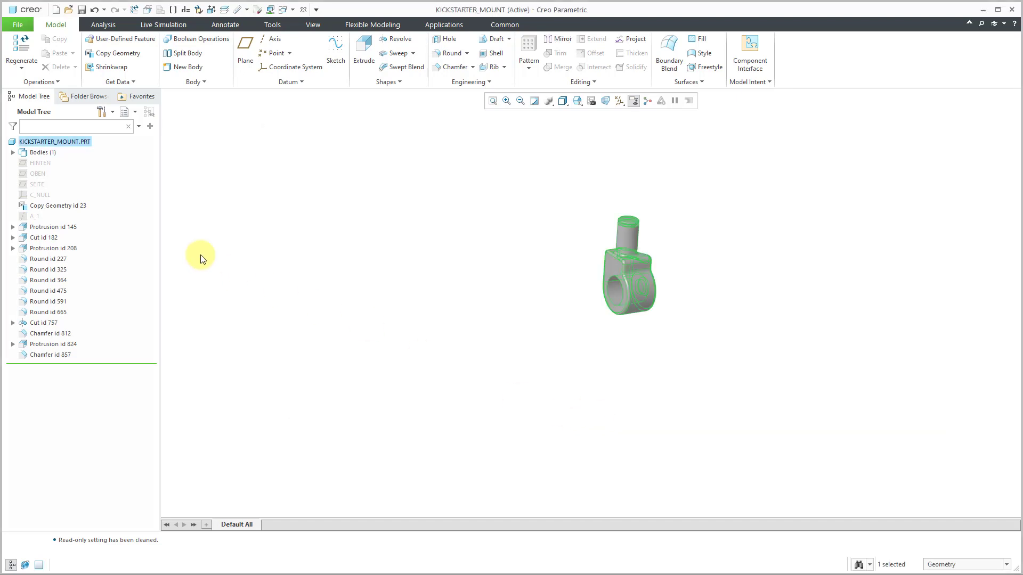
Step: Open the Reference Viewer for Copy Geometry id 23 and show its dependent axis A_1 in the part
click(68, 208)
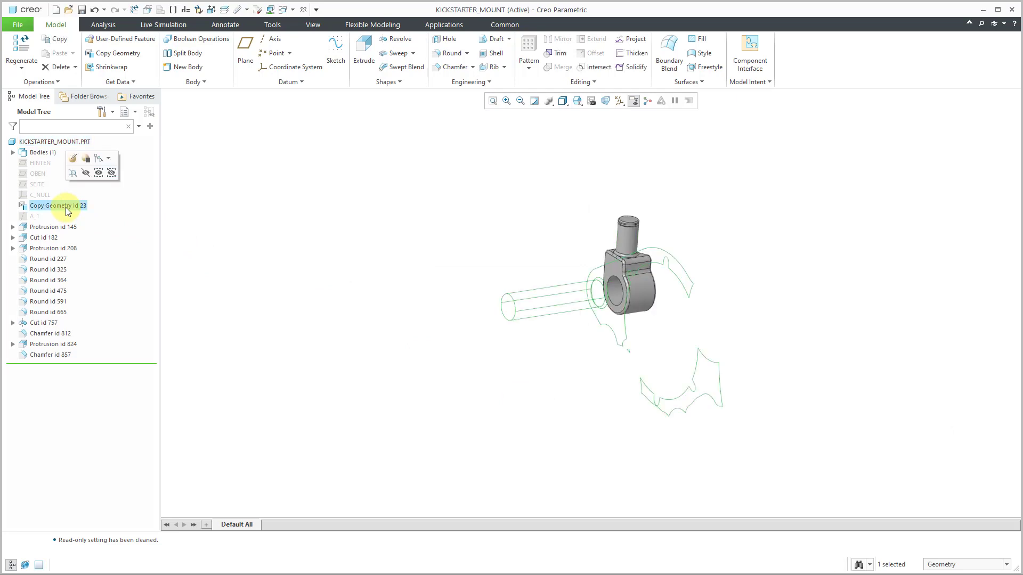
right_click(66, 209)
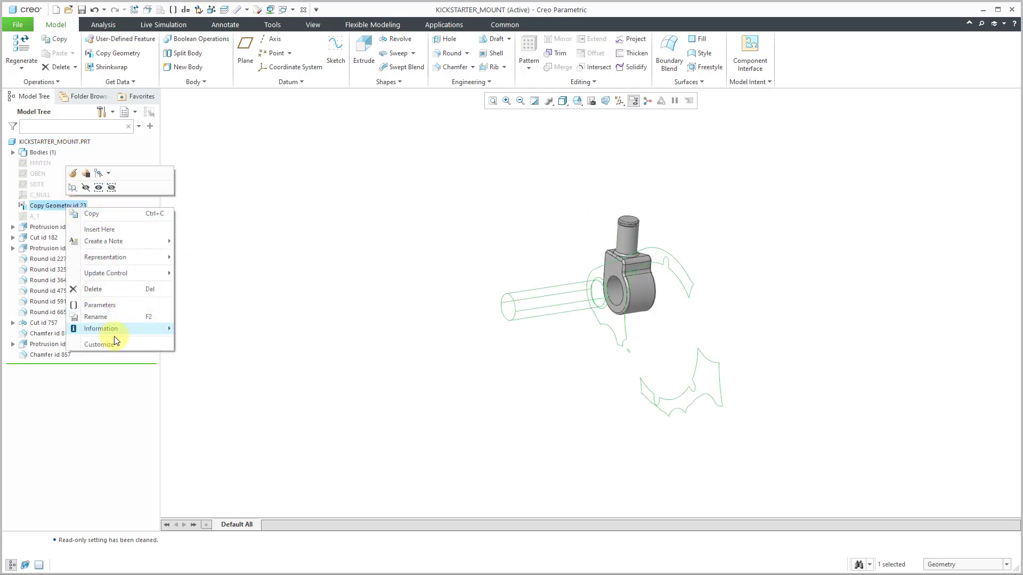
mouse_move(116, 331)
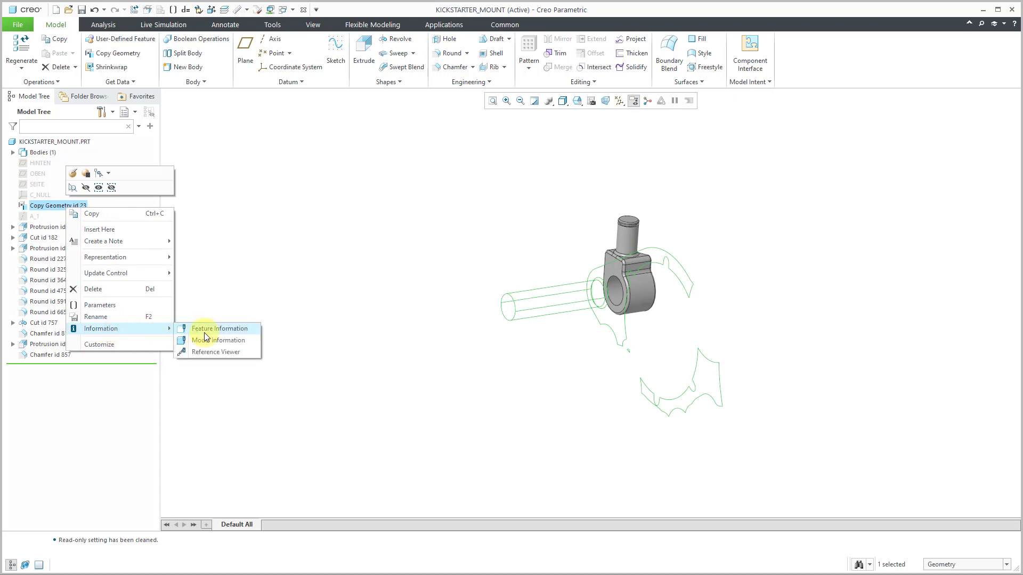
click(227, 352)
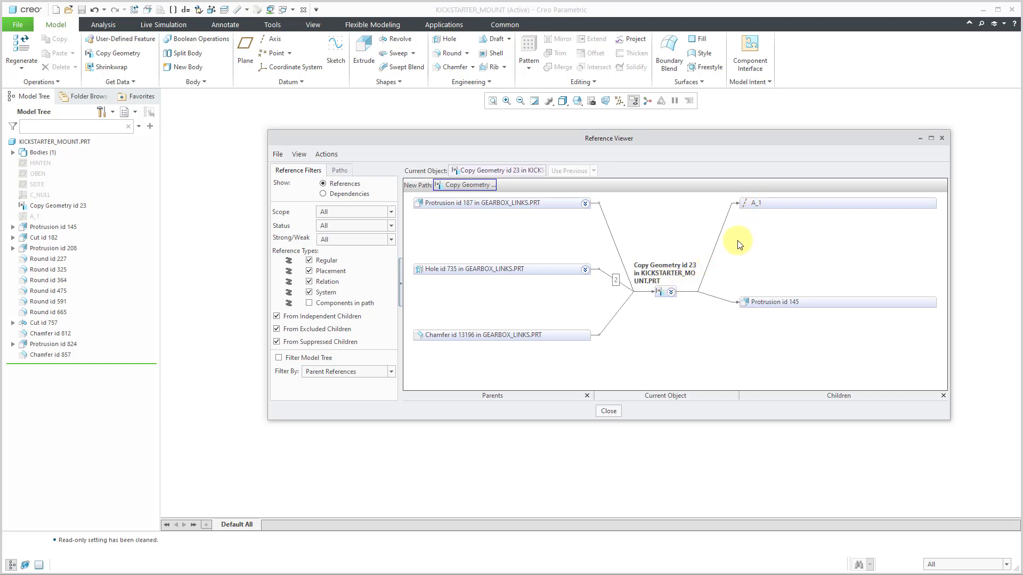
click(34, 217)
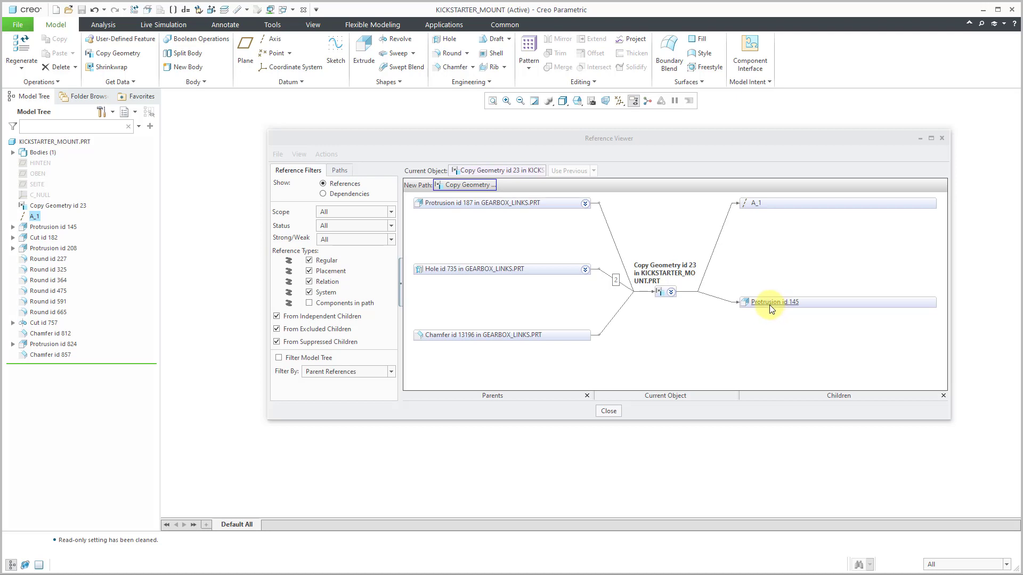
Step: Highlight Surface id 128 and Surface id 24 of Copy Geometry id 23 on the model, and close the Reference Viewer
click(671, 293)
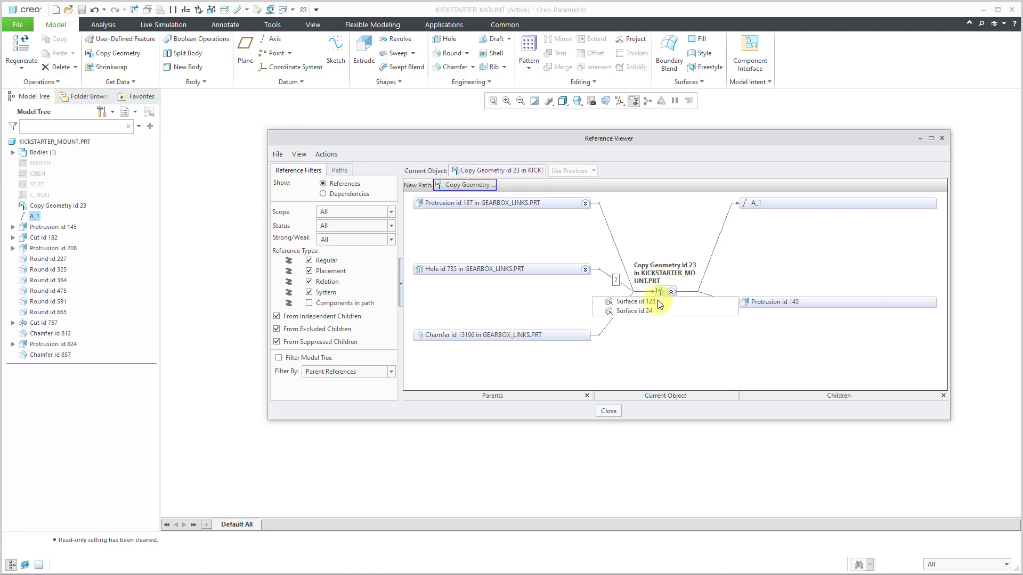
click(649, 302)
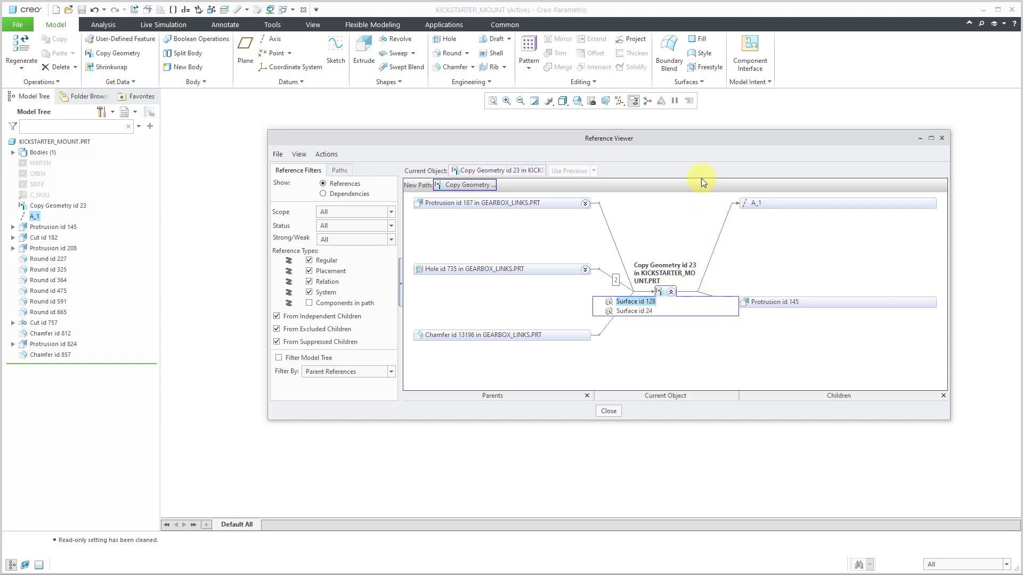
drag(701, 142, 599, 271)
scroll(652, 159, up, 2)
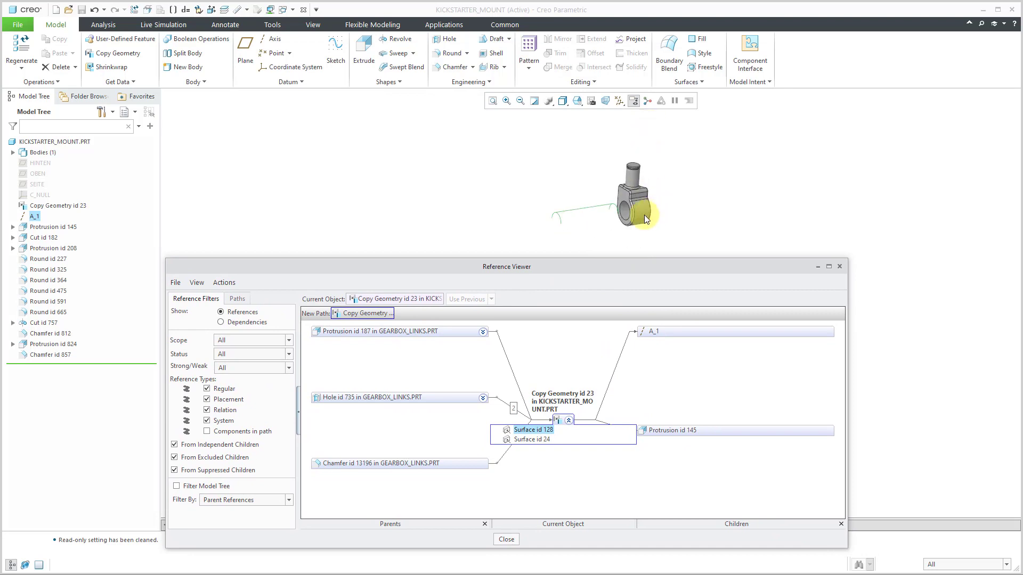
scroll(612, 208, down, 2)
click(532, 440)
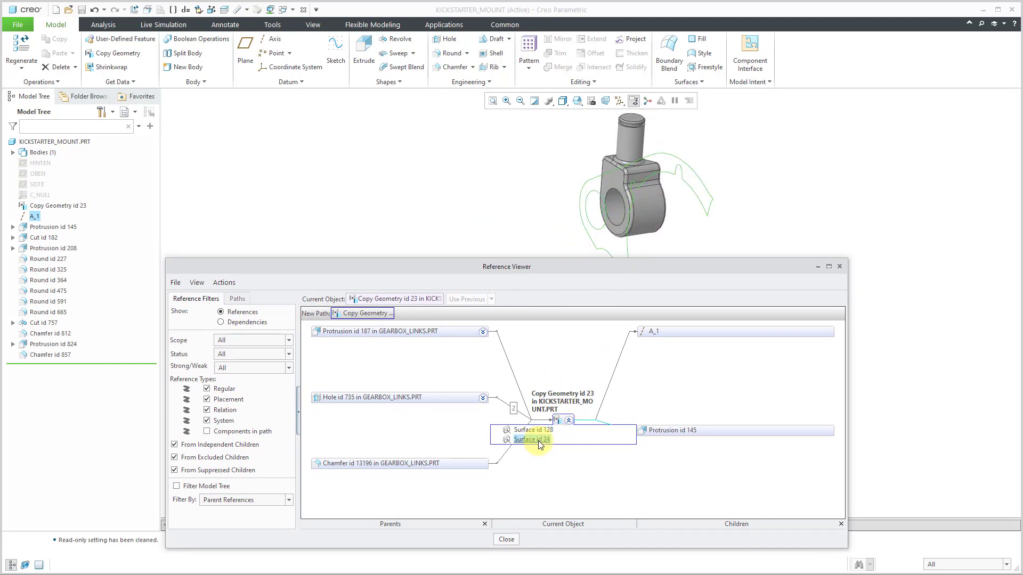
click(840, 266)
click(401, 238)
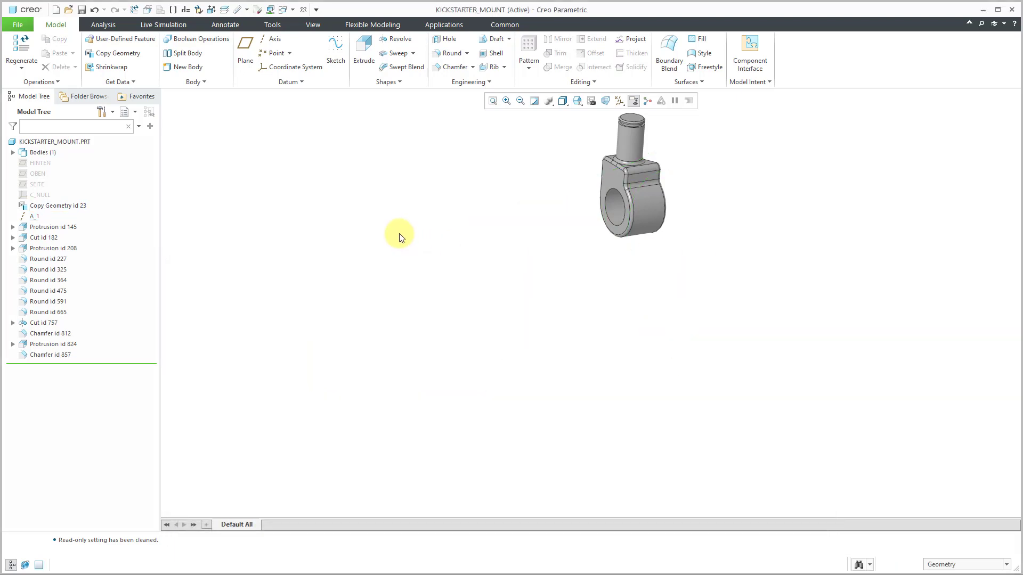
Step: Switch back to the KICKSTARTER.ASM window and list the placement constraints of KICKSTARTER_ARM.PRT
click(286, 12)
click(320, 33)
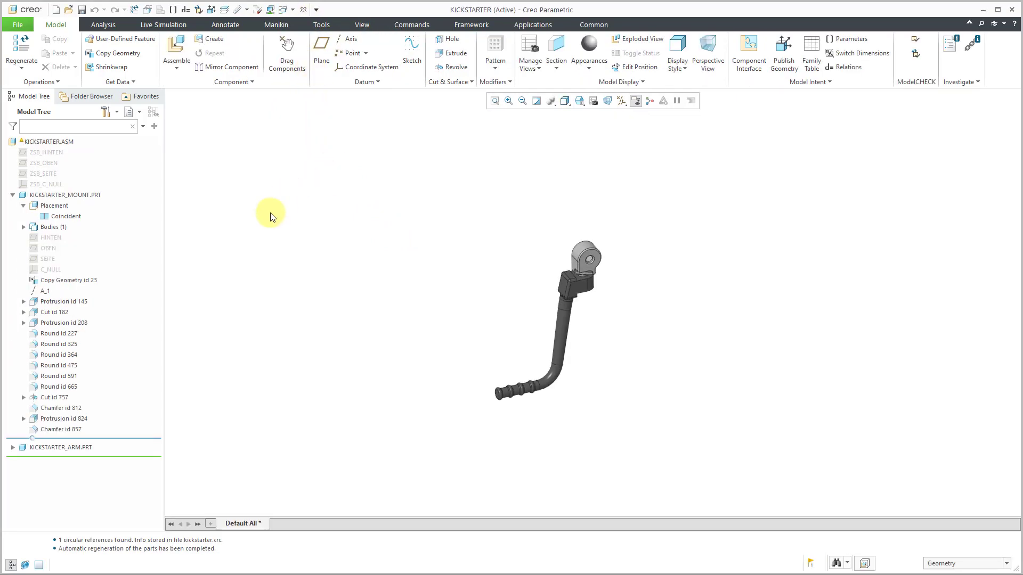
click(12, 448)
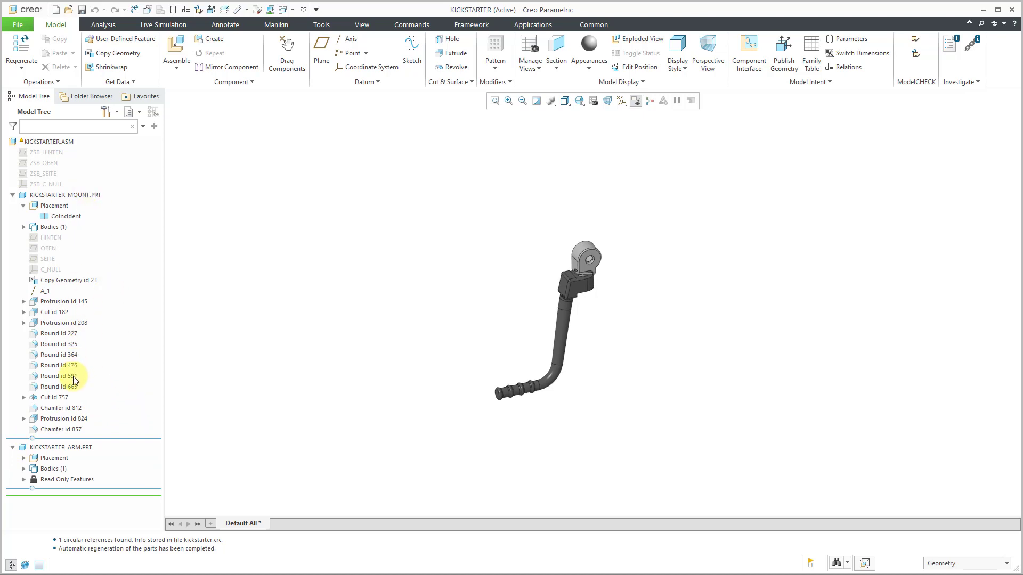
click(76, 451)
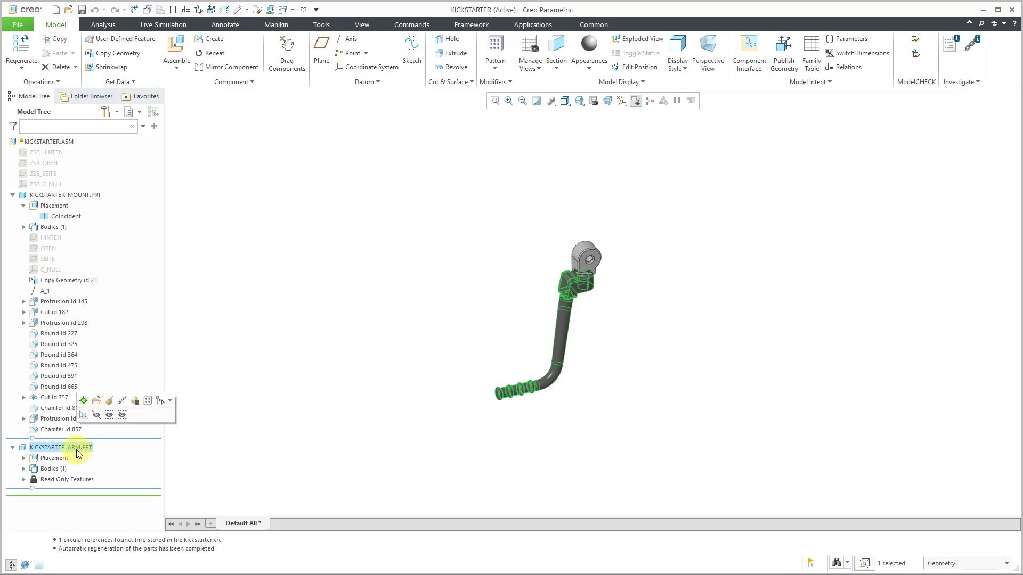
click(24, 458)
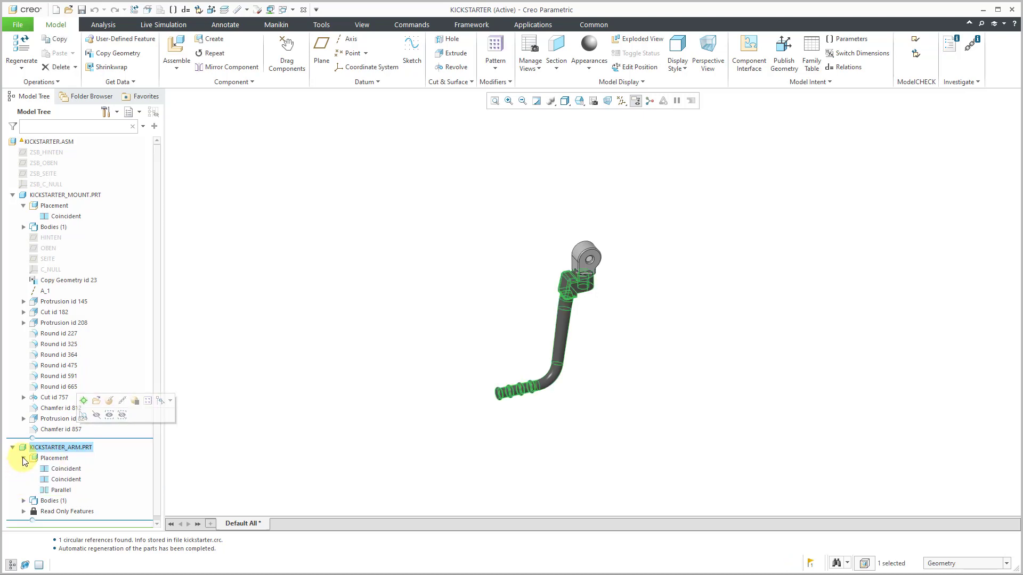
Step: Examine the references of KICKSTARTER_ARM.PRT's two Coincident constraints and its Parallel constraint on the model
click(61, 469)
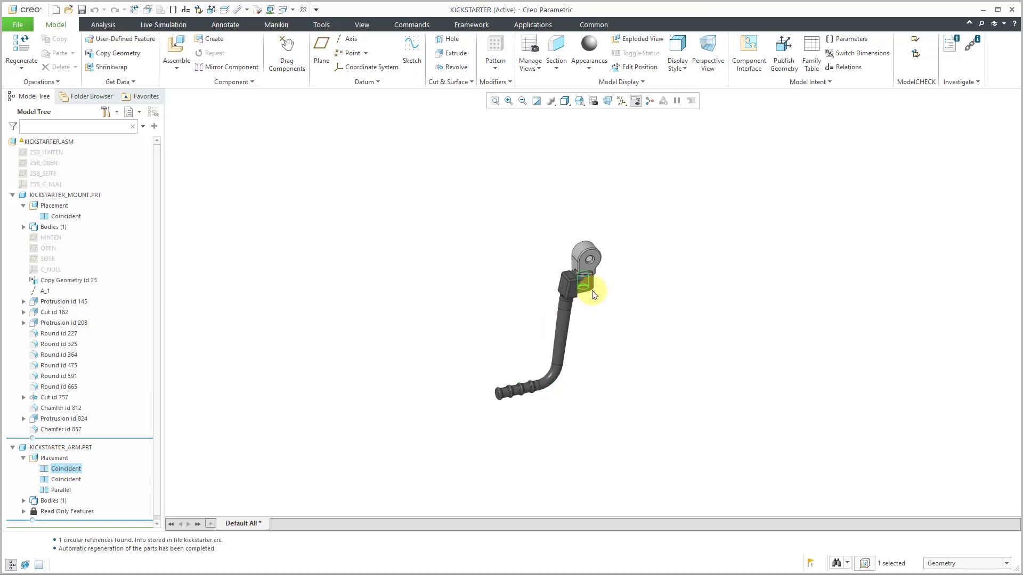
scroll(578, 290, up, 5)
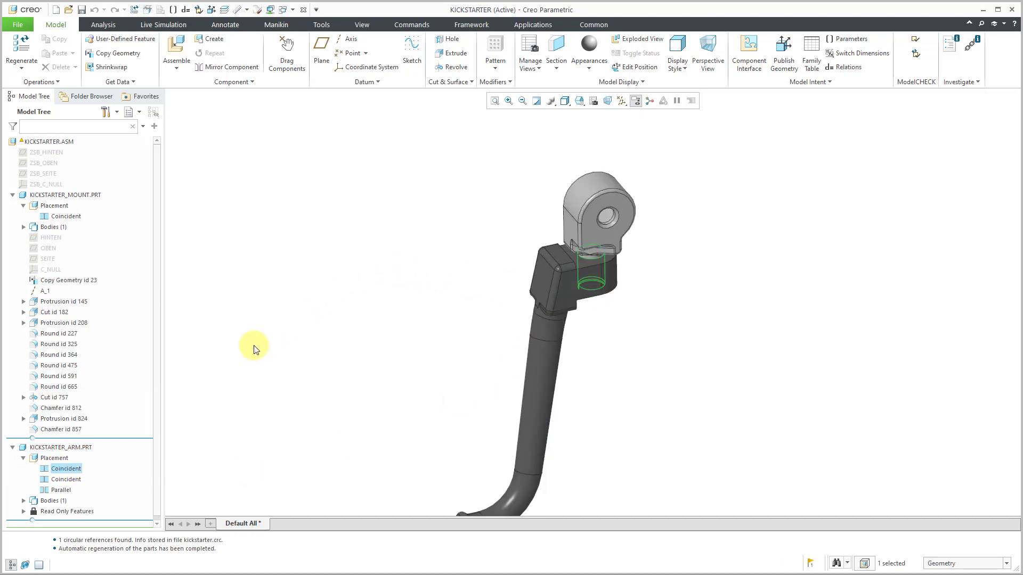
click(66, 481)
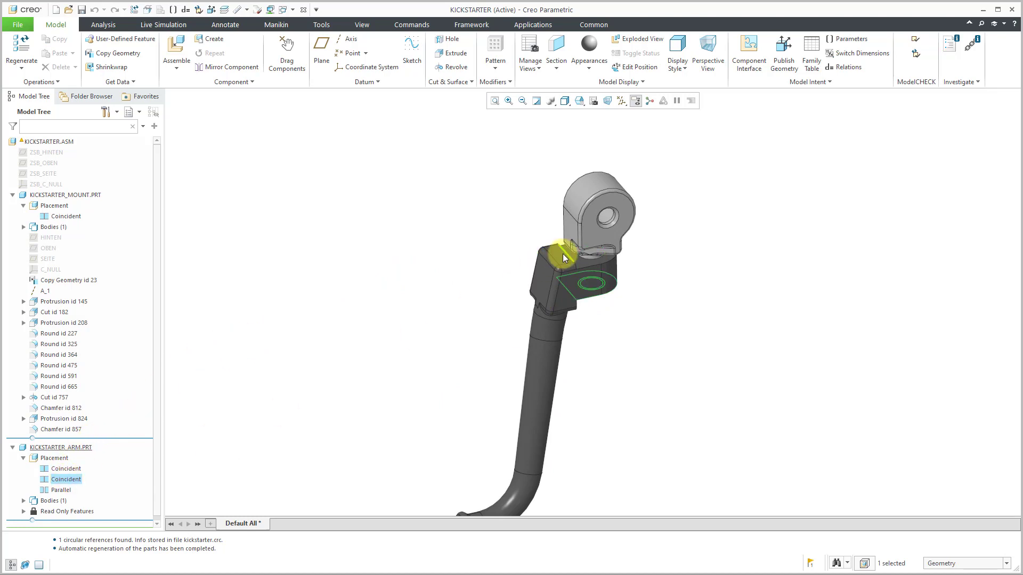
middle_drag(561, 253, 559, 199)
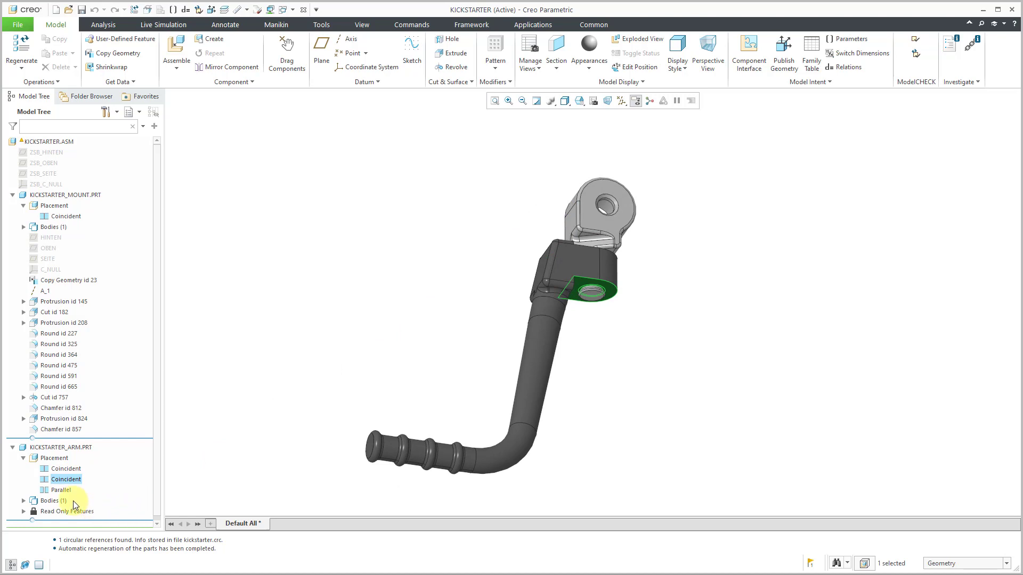
click(61, 491)
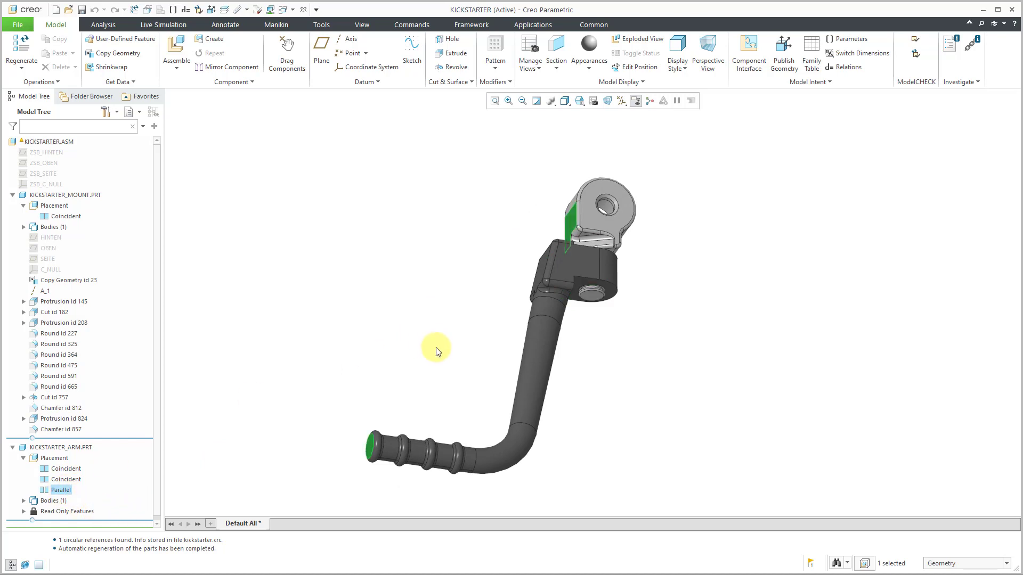
middle_drag(443, 370, 443, 393)
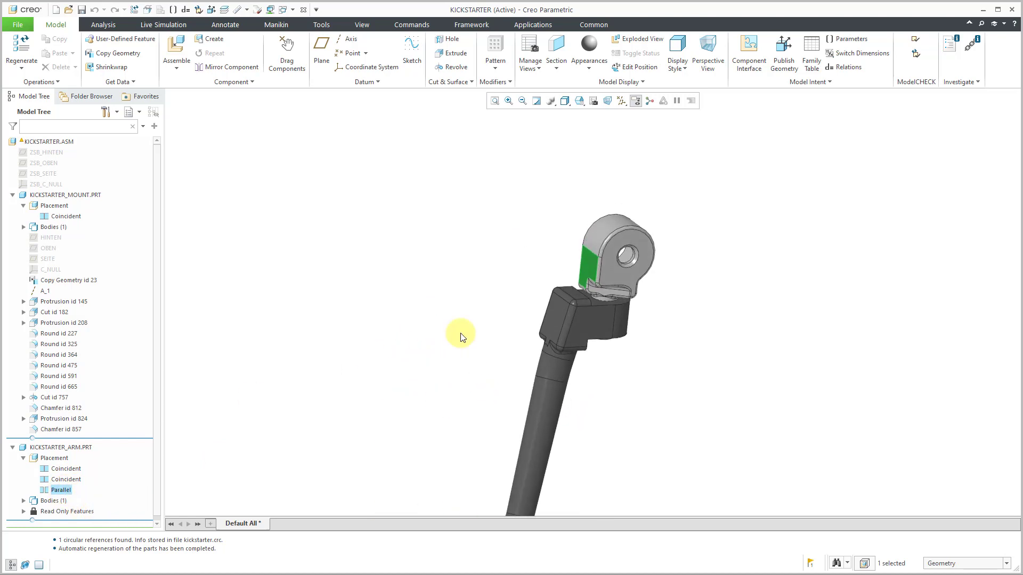
scroll(486, 304, down, 3)
scroll(473, 355, up, 2)
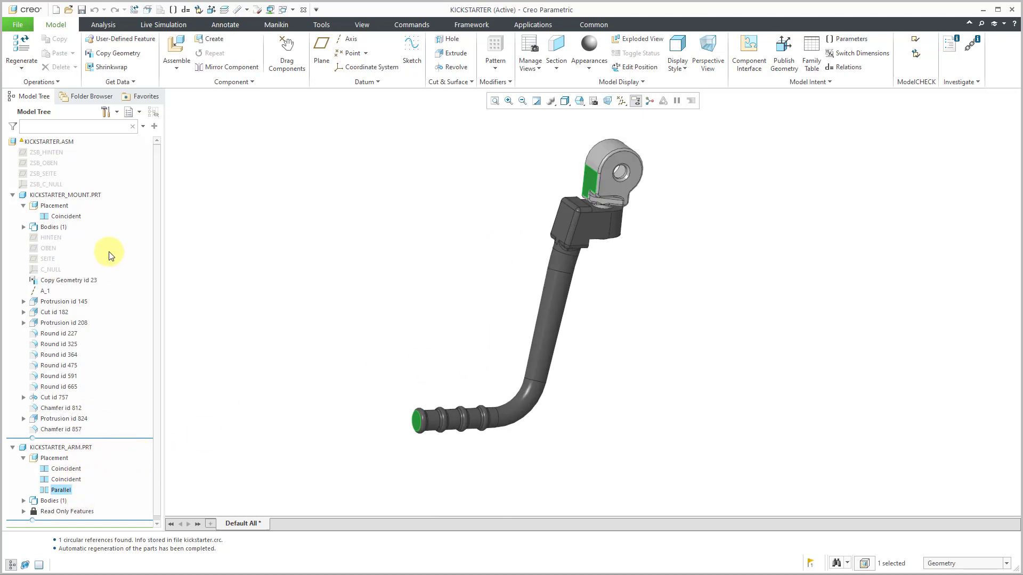
Step: Open the Reference Viewer for KICKSTARTER_ARM.PRT, expand its parent references in KICKSTARTER_MOUNT.PRT, and close the viewer
click(75, 449)
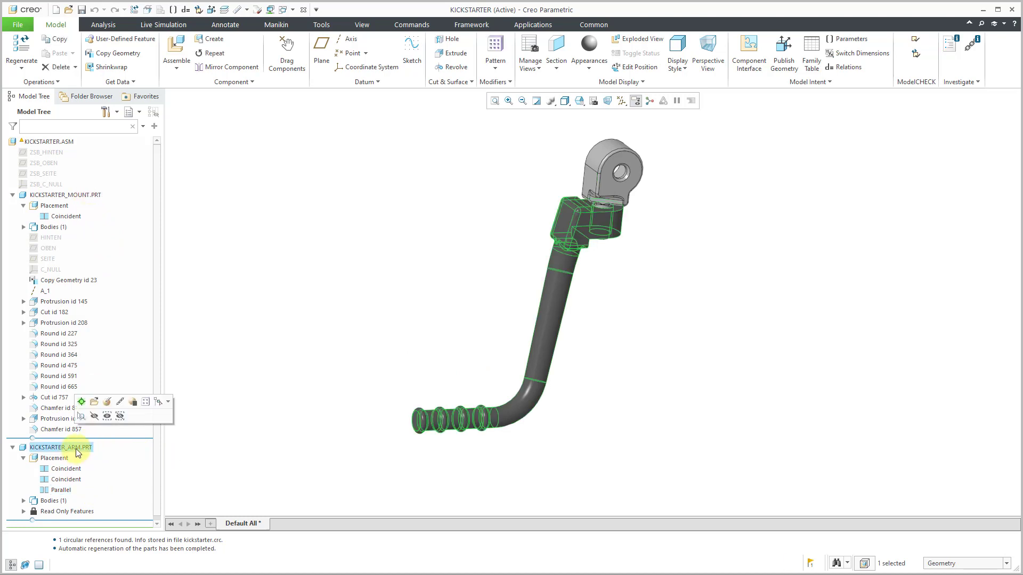
right_click(76, 448)
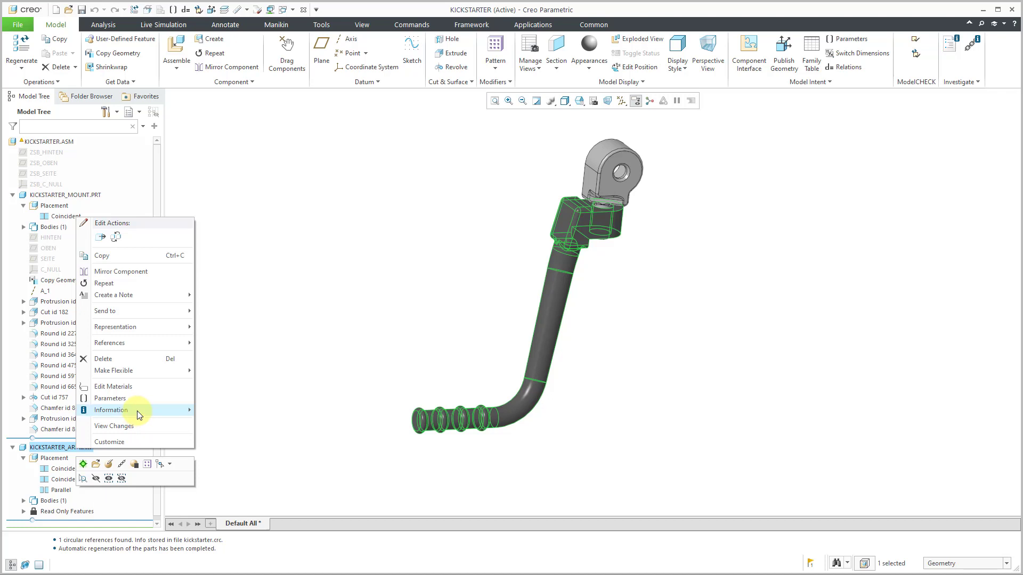
mouse_move(137, 411)
click(256, 434)
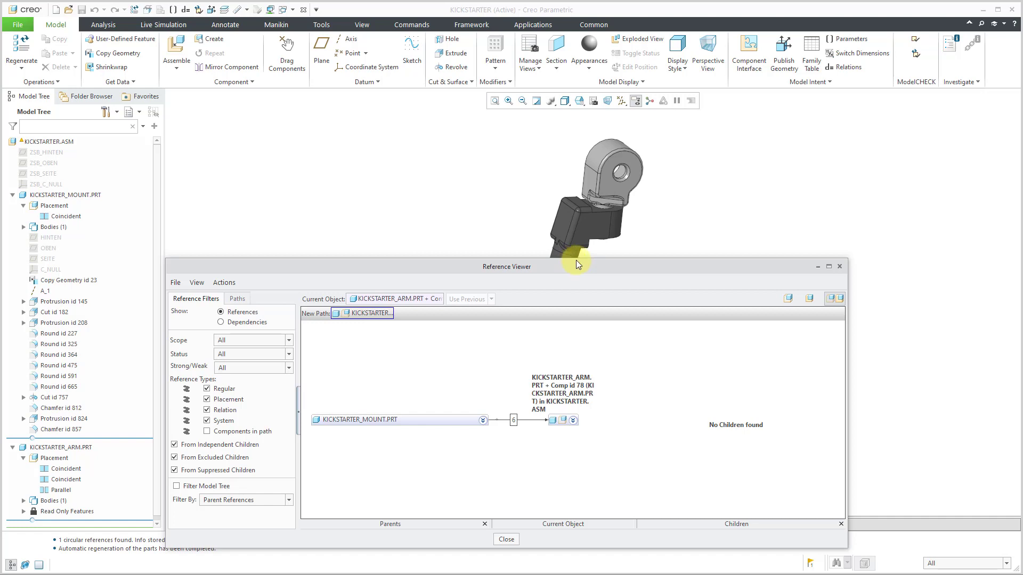
drag(572, 261, 624, 163)
click(535, 322)
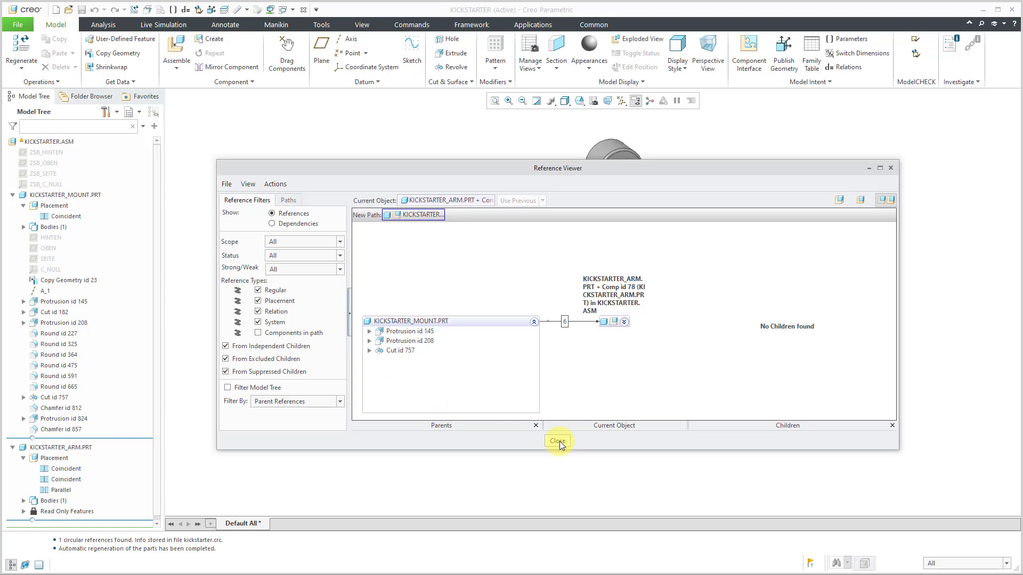
click(331, 346)
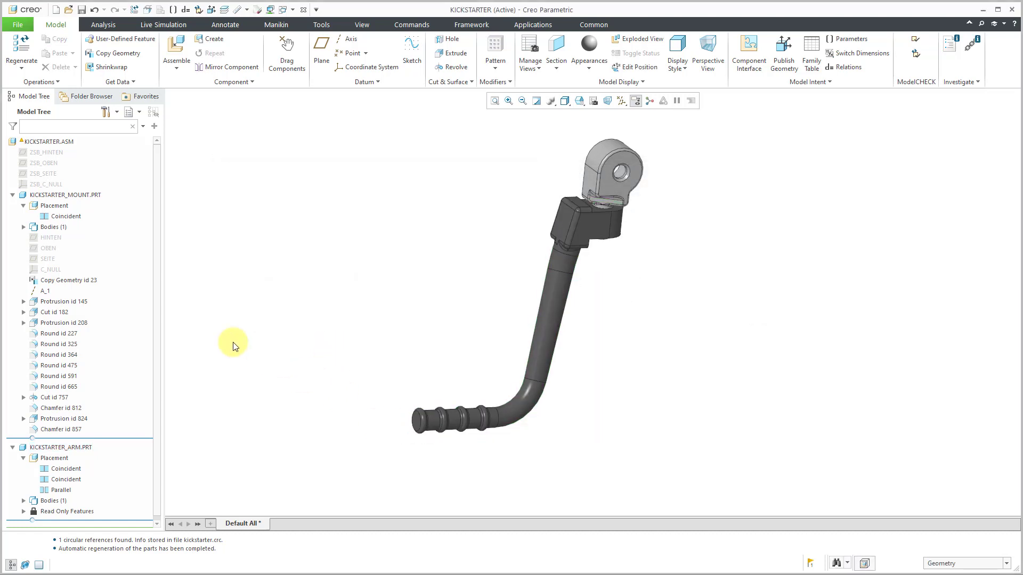
Step: Highlight Copy Geometry id 23 and axis A_1 of KICKSTARTER_MOUNT.PRT on the assembly, then clear the selection
click(57, 284)
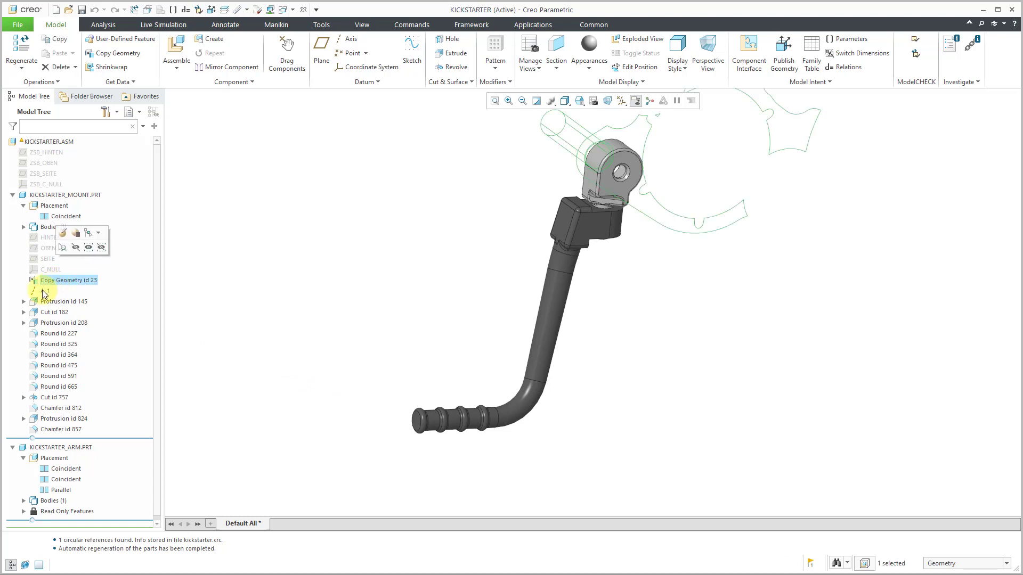
click(45, 292)
click(237, 269)
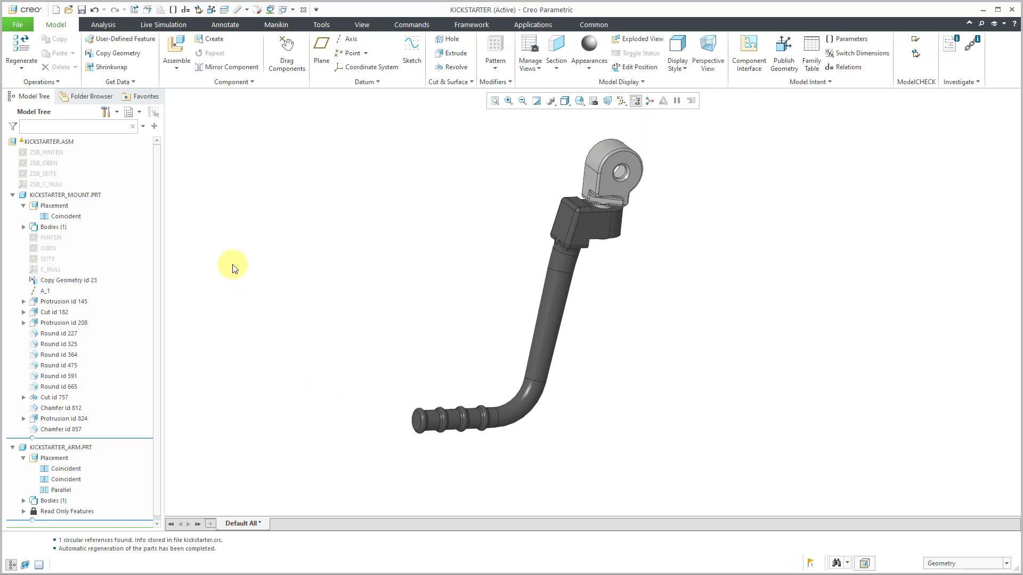
Step: Switch to the KICKSTARTER_MOUNT.PRT window, restore the default orientation, and highlight Protrusion id 145 on the part
click(290, 11)
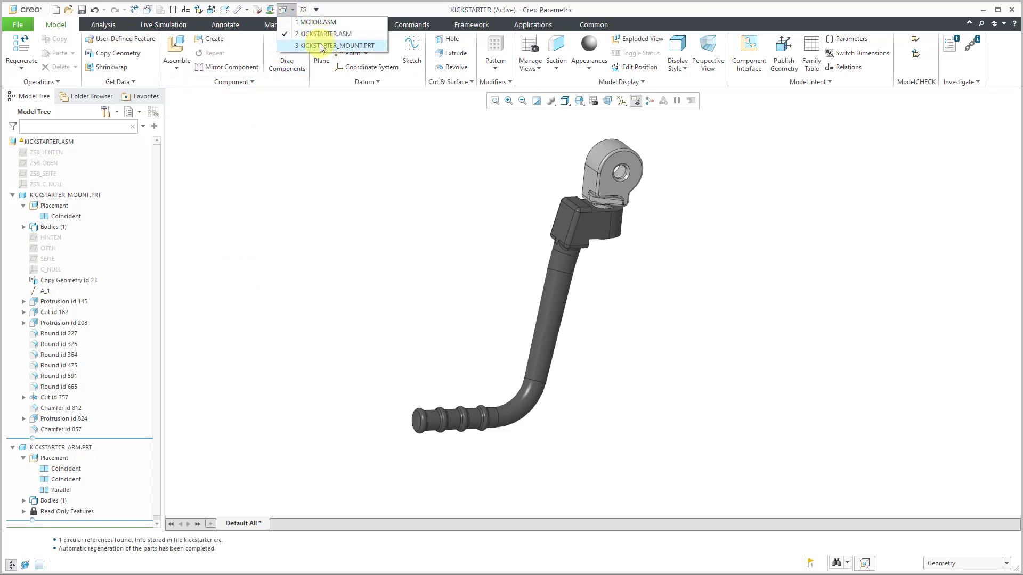
click(322, 44)
key(ctrl+d)
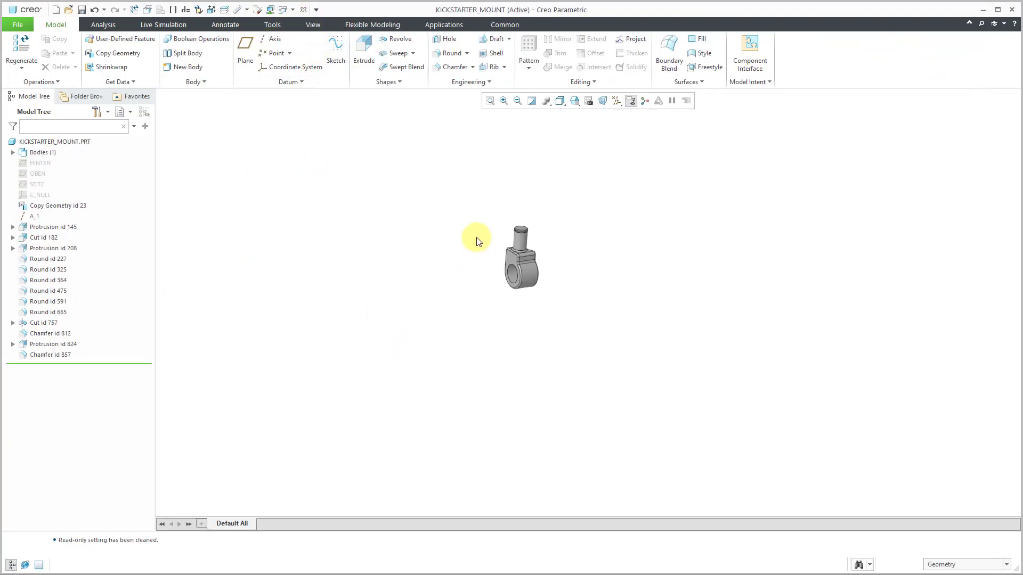
click(39, 228)
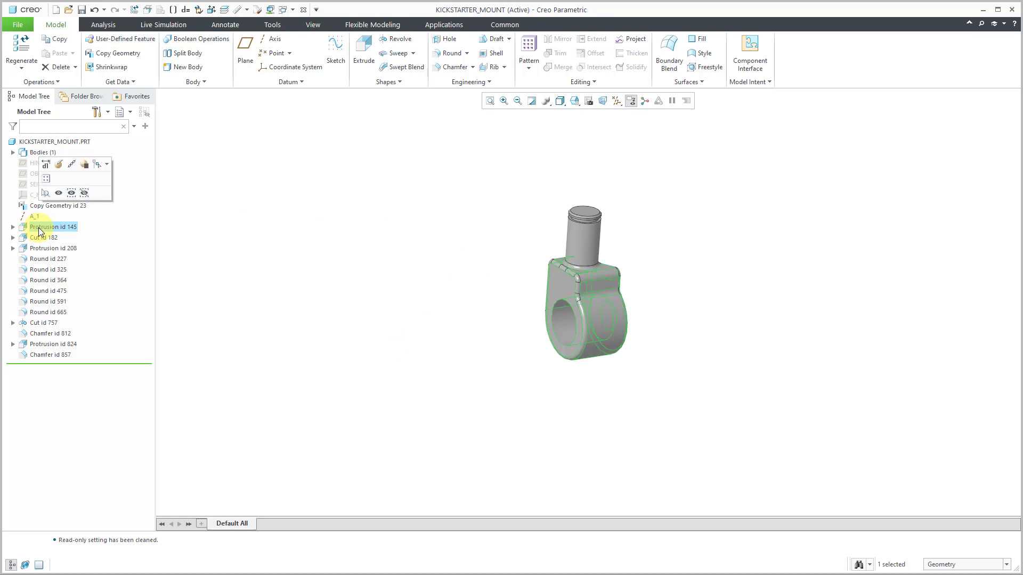
click(297, 207)
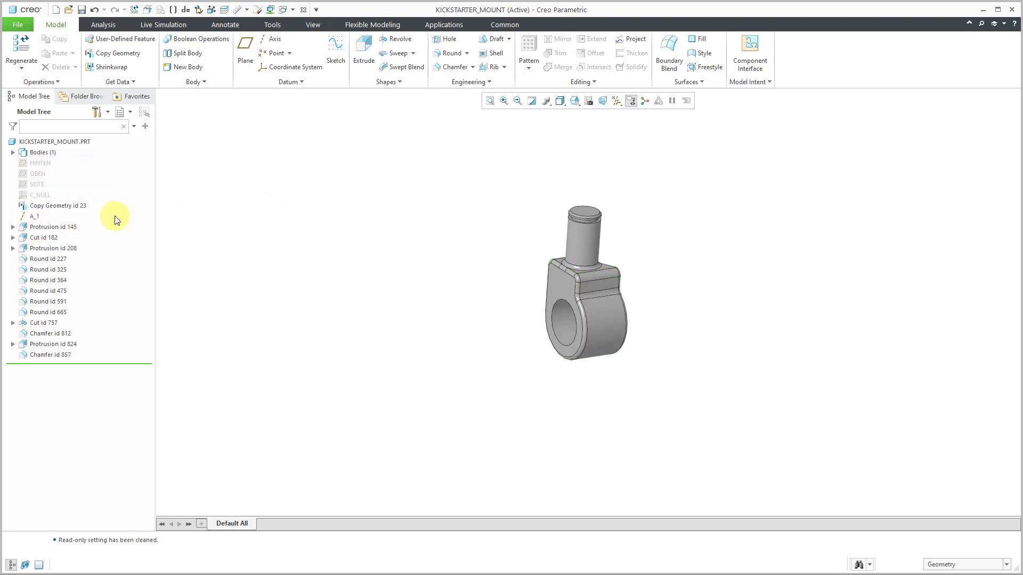
Step: Examine the parents and children of Copy Geometry id 23 in the Reference Viewer, and close the viewer
click(75, 205)
right_click(75, 206)
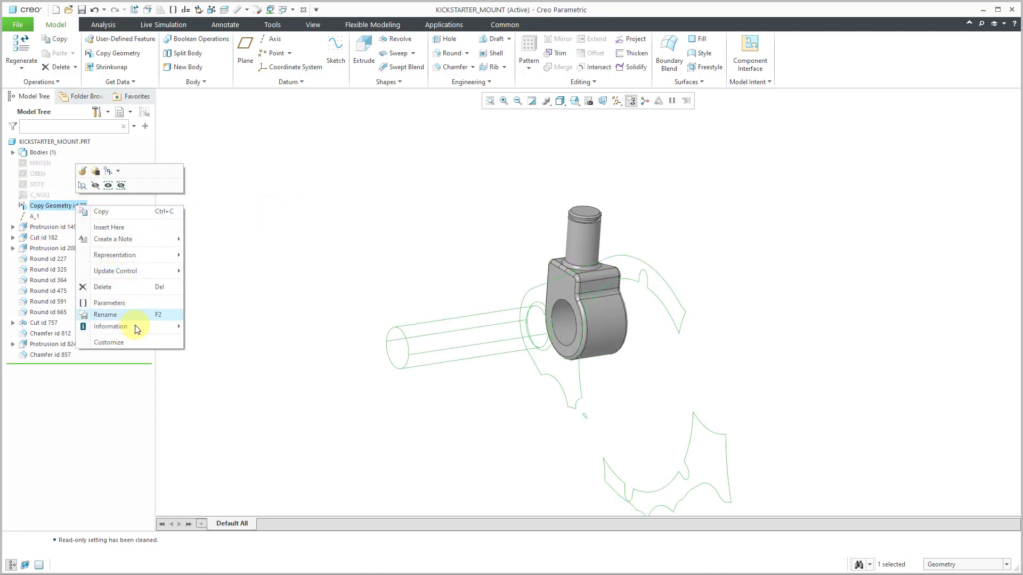
mouse_move(140, 327)
click(228, 349)
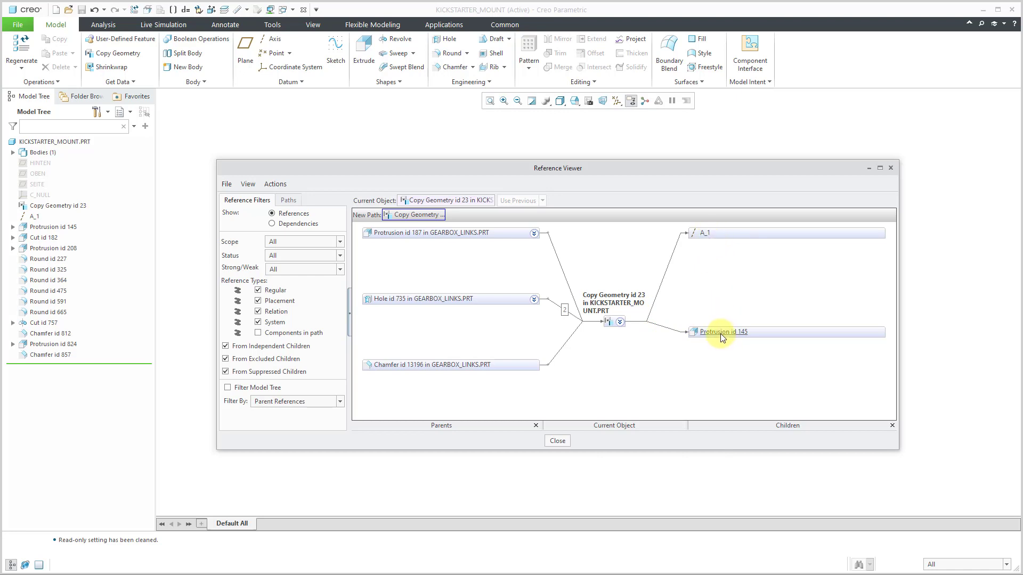
click(557, 441)
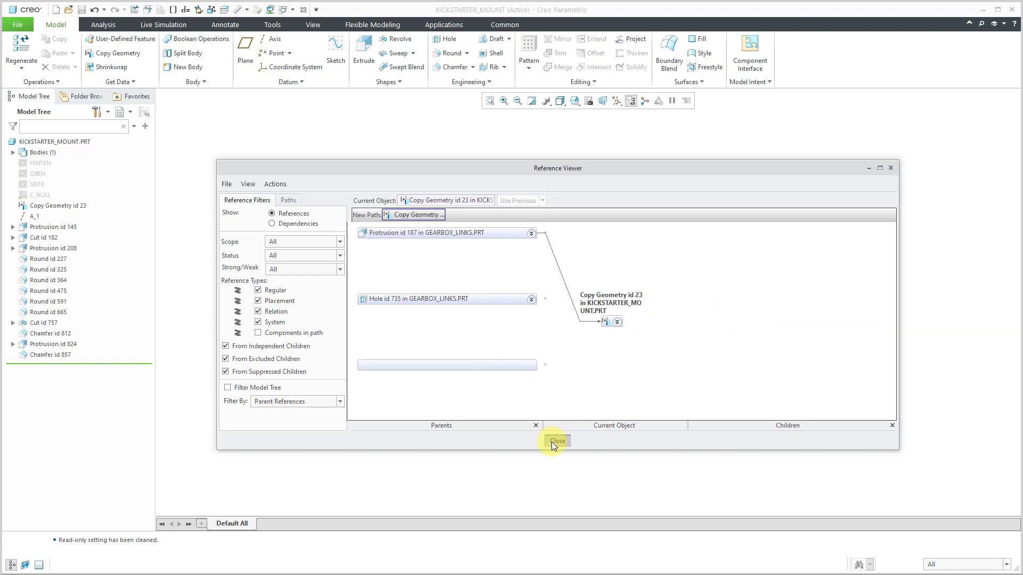
Step: Open the definition of Protrusion id 145 for editing and view the extruded shape from another angle
click(68, 228)
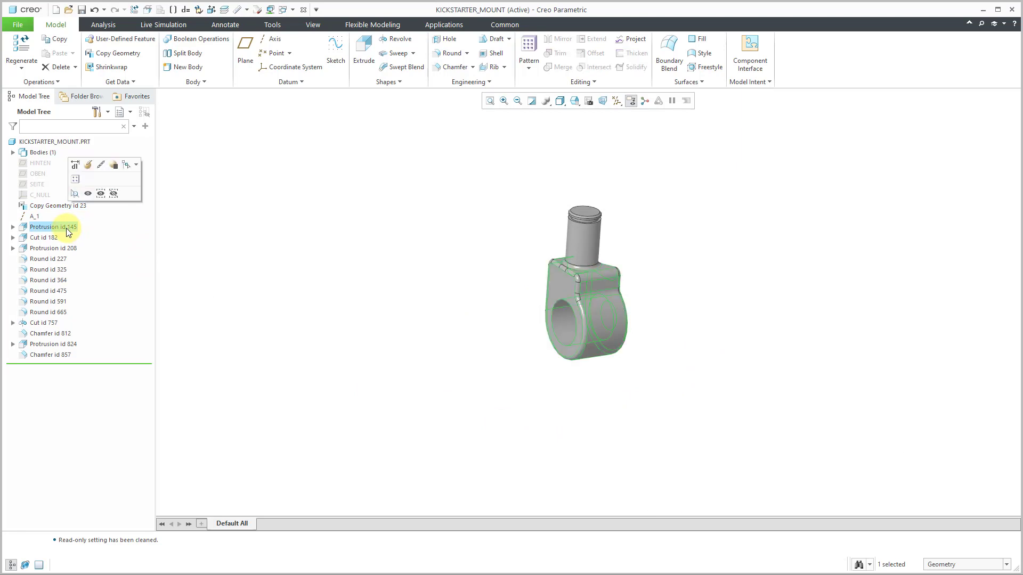
scroll(681, 340, up, 3)
middle_drag(621, 292, 574, 277)
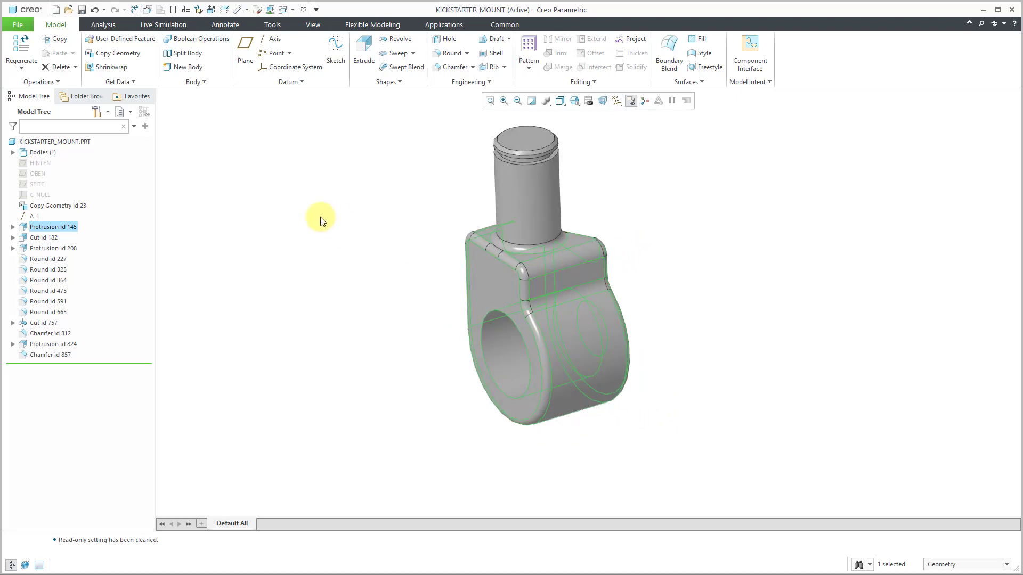
right_click(65, 229)
click(84, 185)
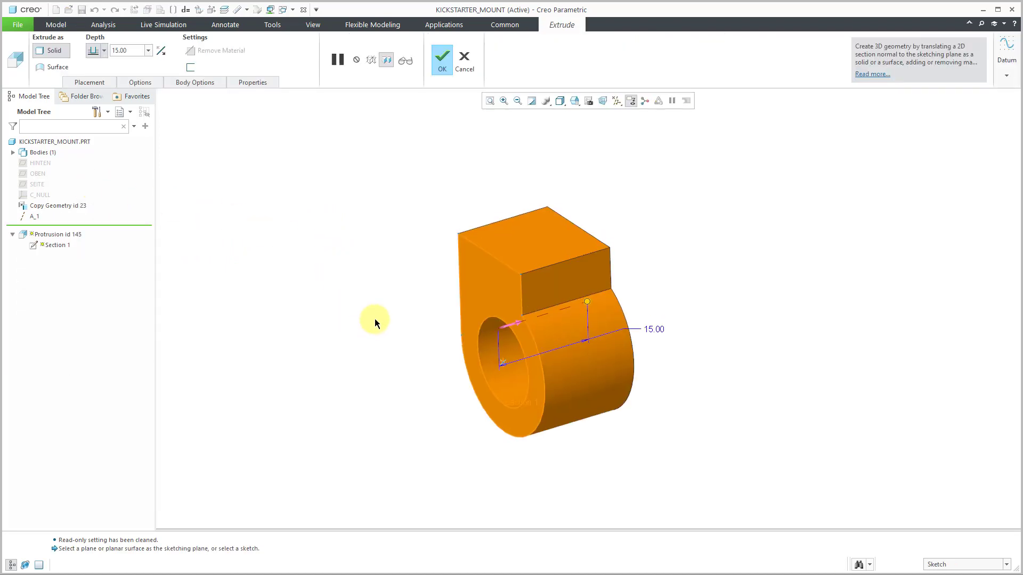
middle_drag(375, 318, 434, 298)
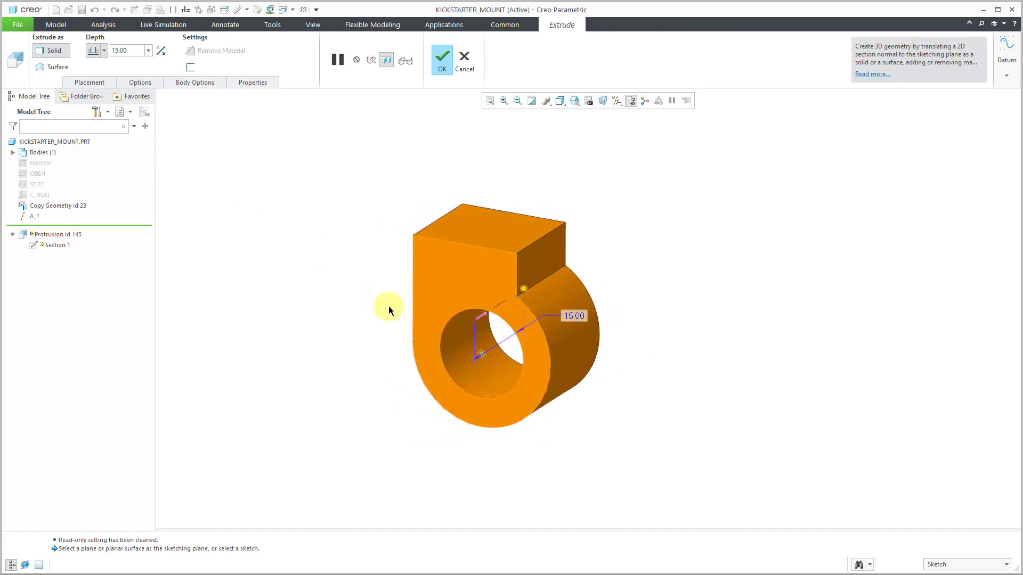
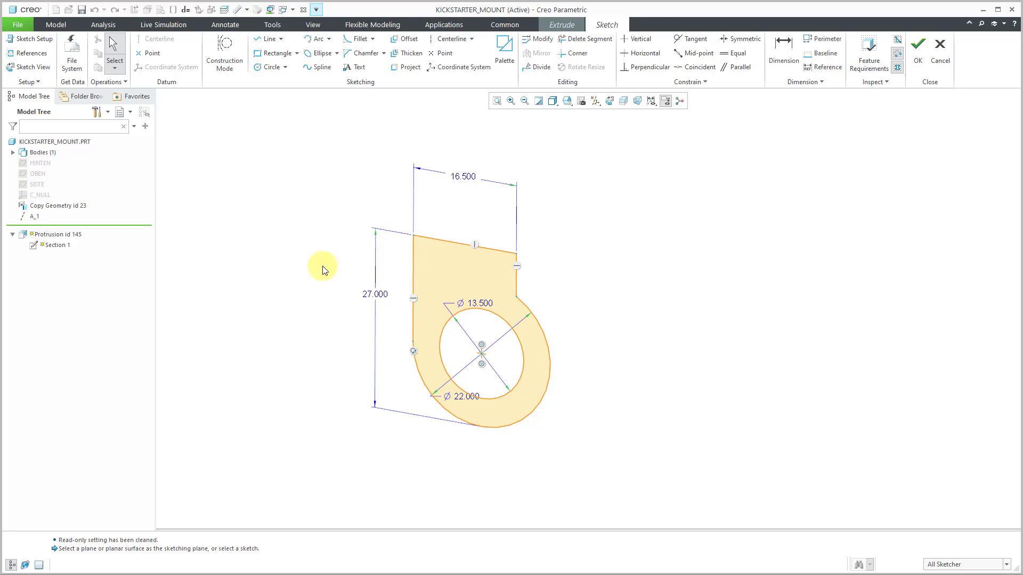
Step: Examine the sketch plane and orientation reference in the sketch setup of Protrusion id 145, and return to the sketch
click(41, 38)
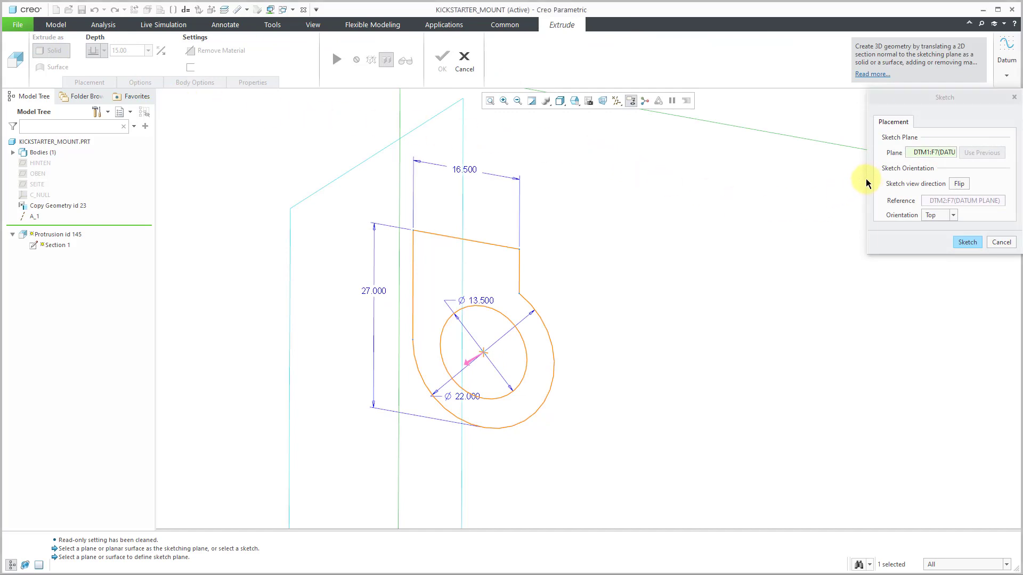
drag(867, 181, 793, 181)
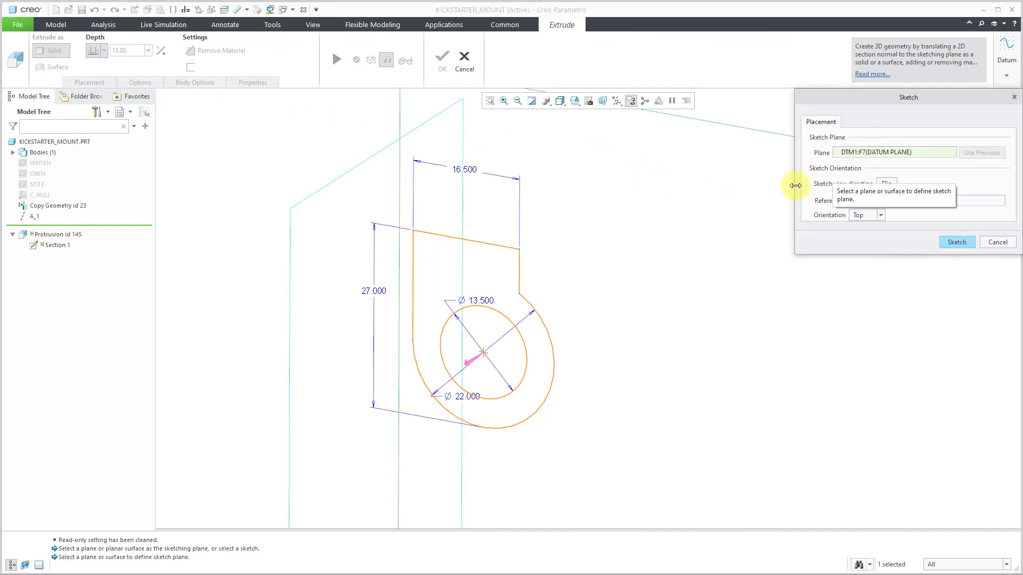
scroll(543, 278, down, 5)
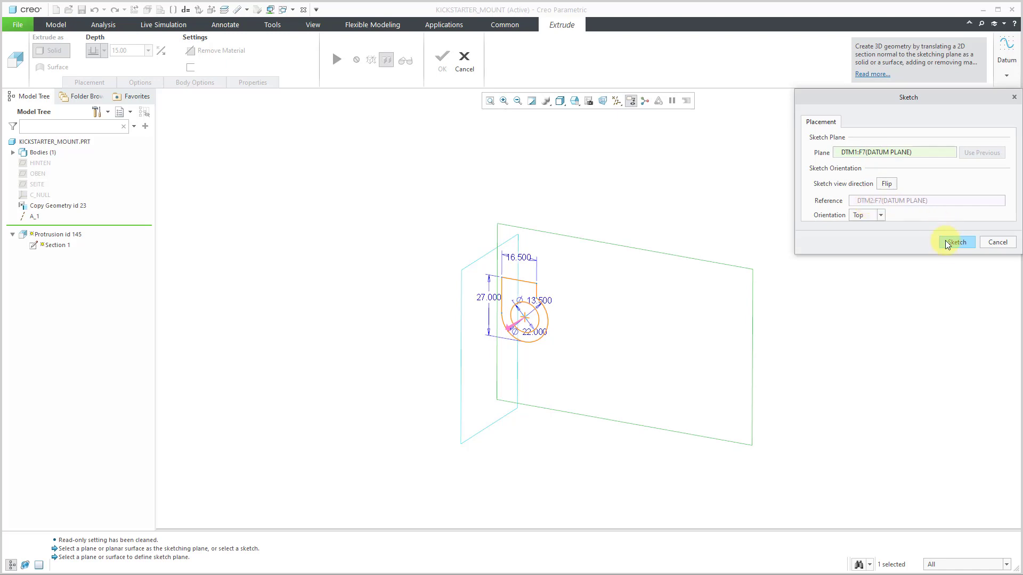
key(Return)
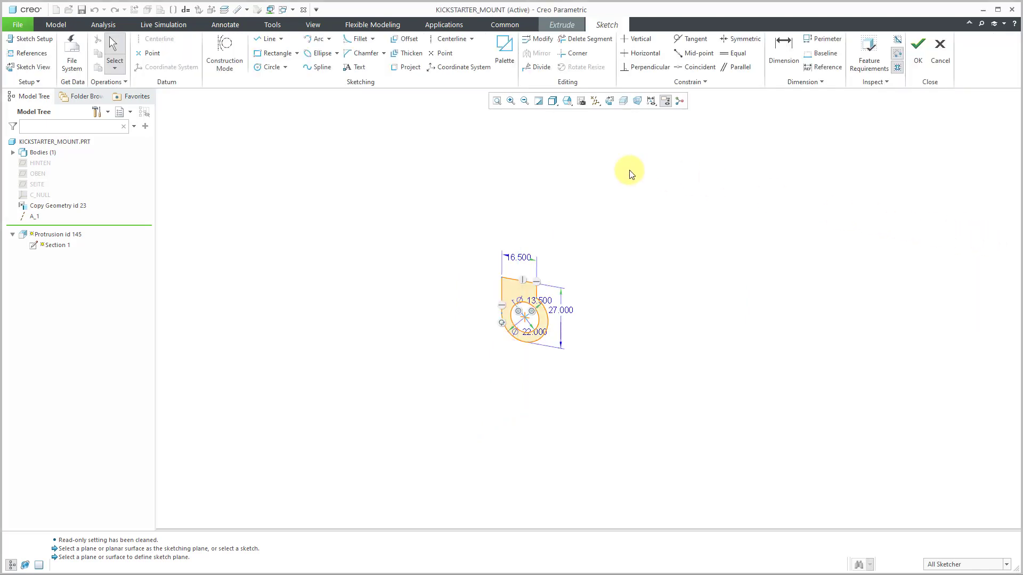
Step: Review the dimensioning references of Protrusion id 145's sketch and close the reference list
click(30, 53)
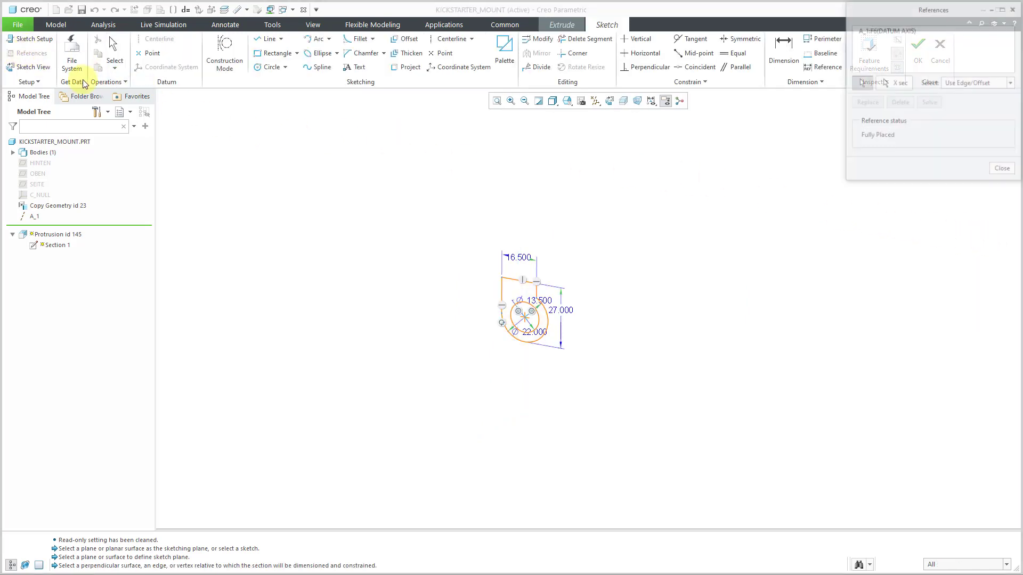
scroll(533, 304, up, 5)
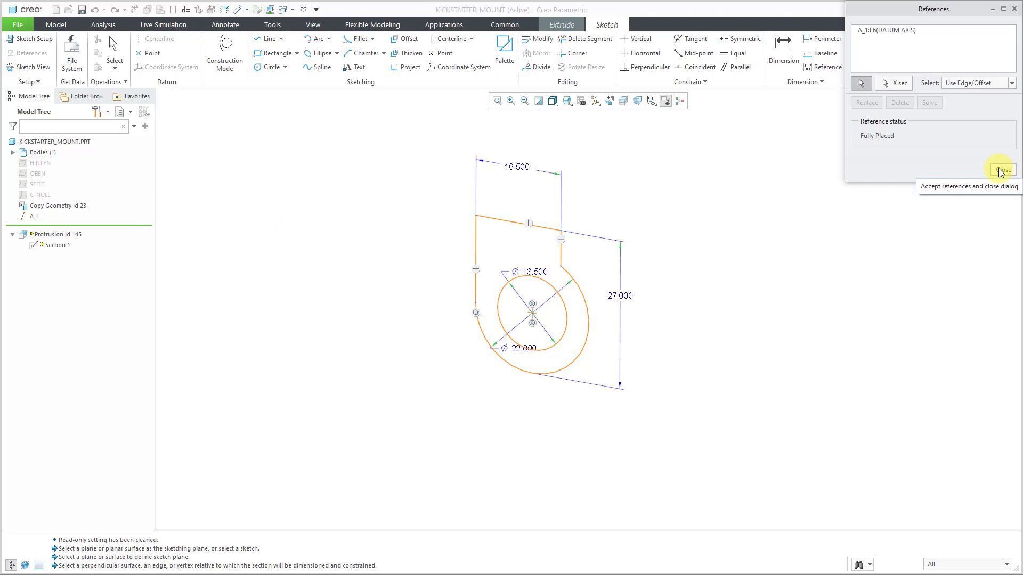
click(1001, 170)
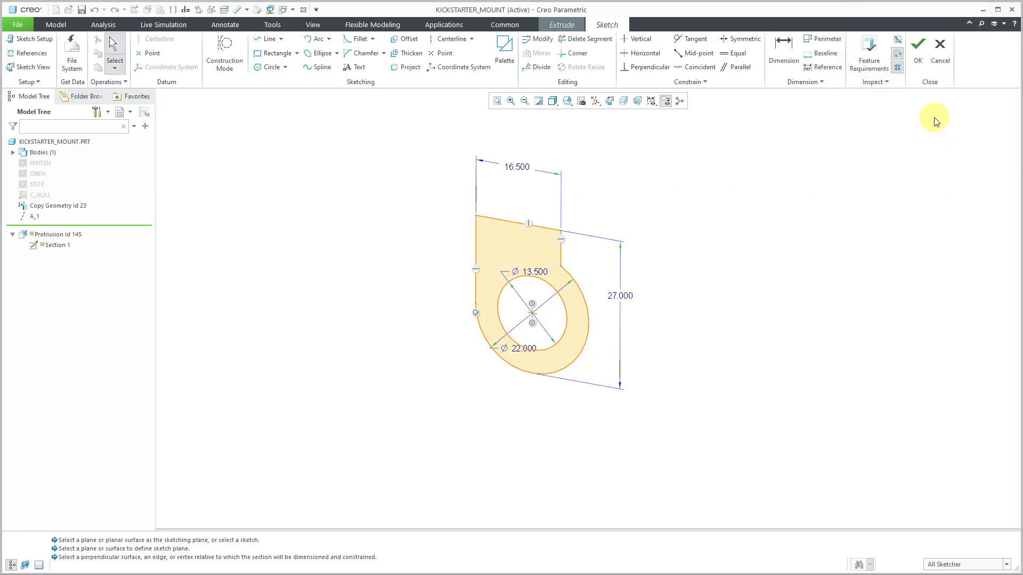
Step: Quit the sketch without saving and cancel the redefinition of Protrusion id 145
click(939, 53)
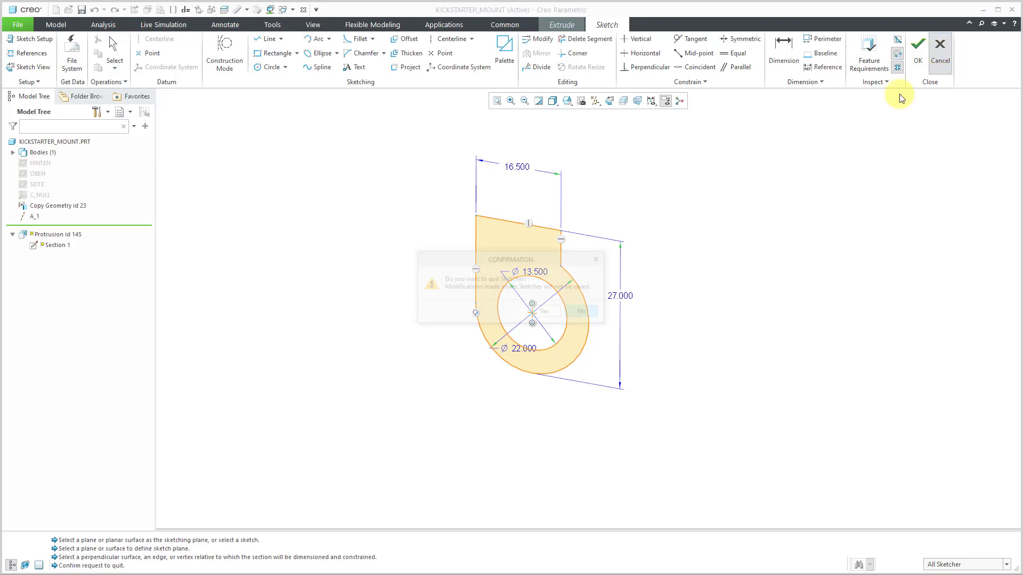
click(539, 313)
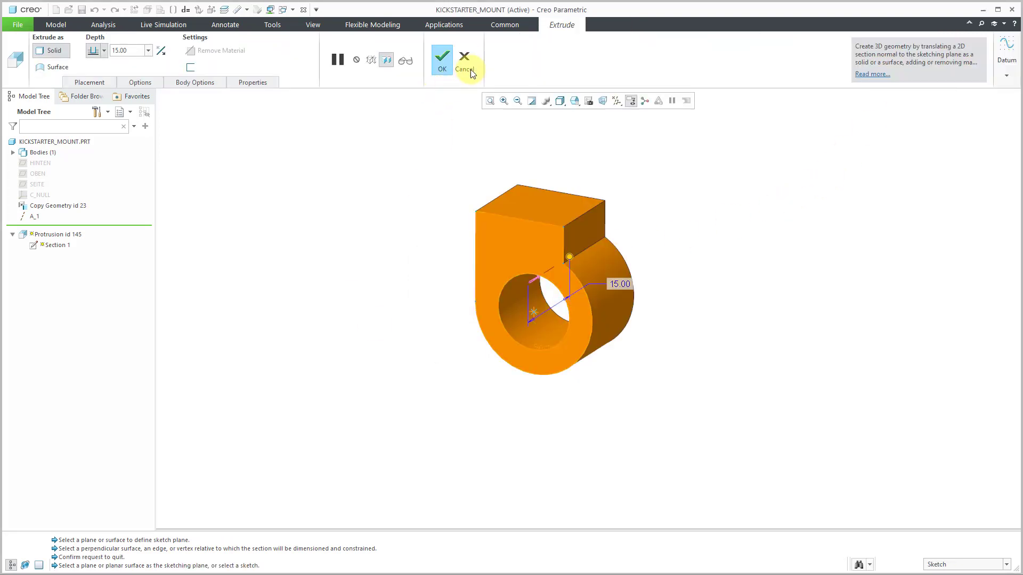
click(471, 67)
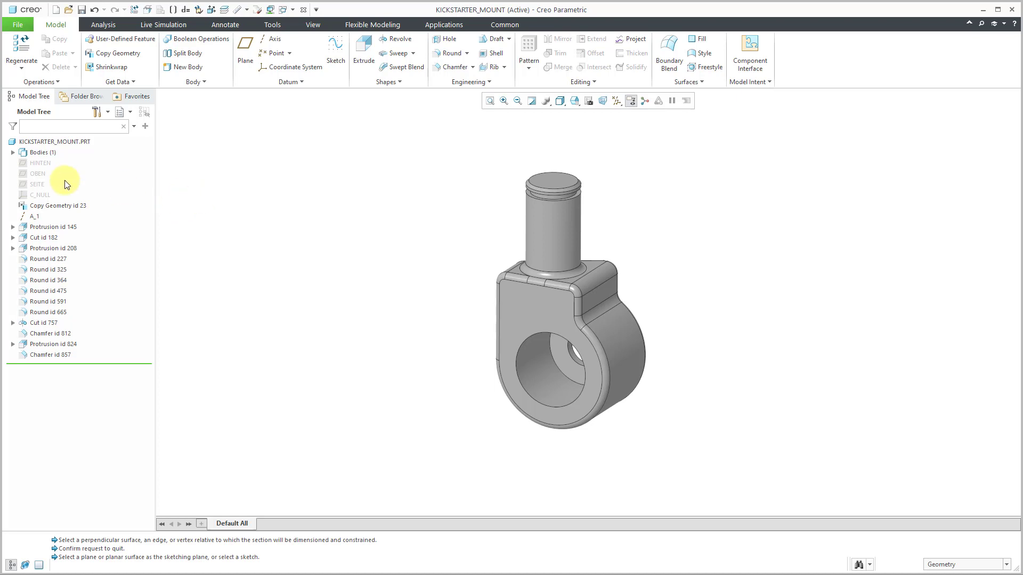
Step: Show the hidden datum planes HINTEN, OBEN and SEITE of KICKSTARTER_MOUNT.PRT
click(37, 164)
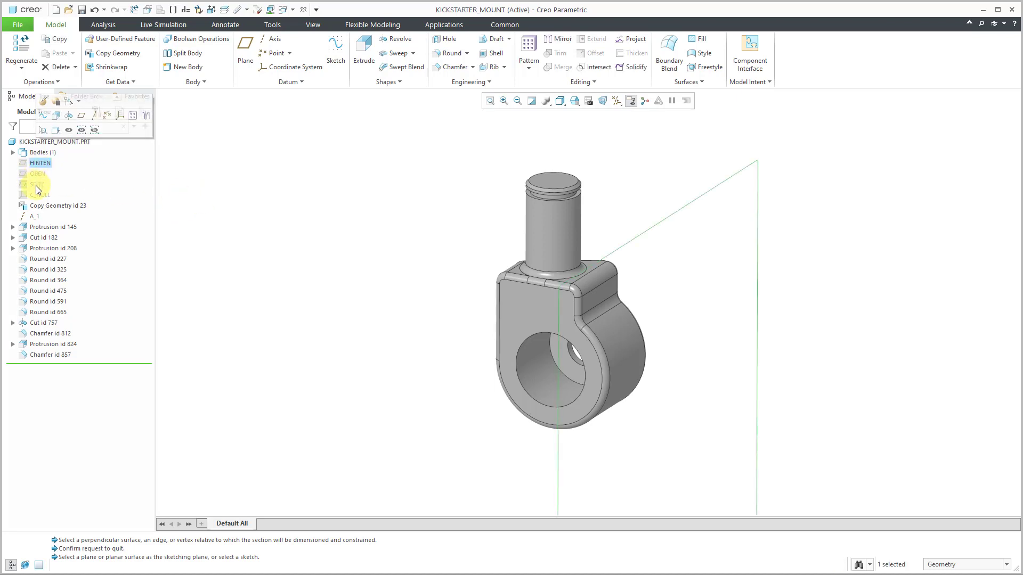
shift+click(36, 185)
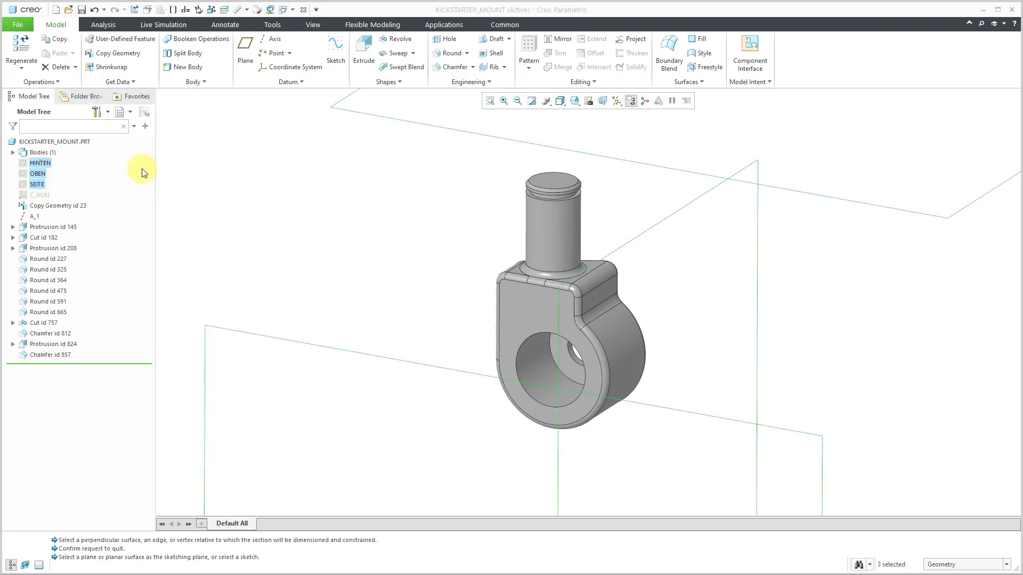
click(382, 206)
scroll(465, 233, down, 3)
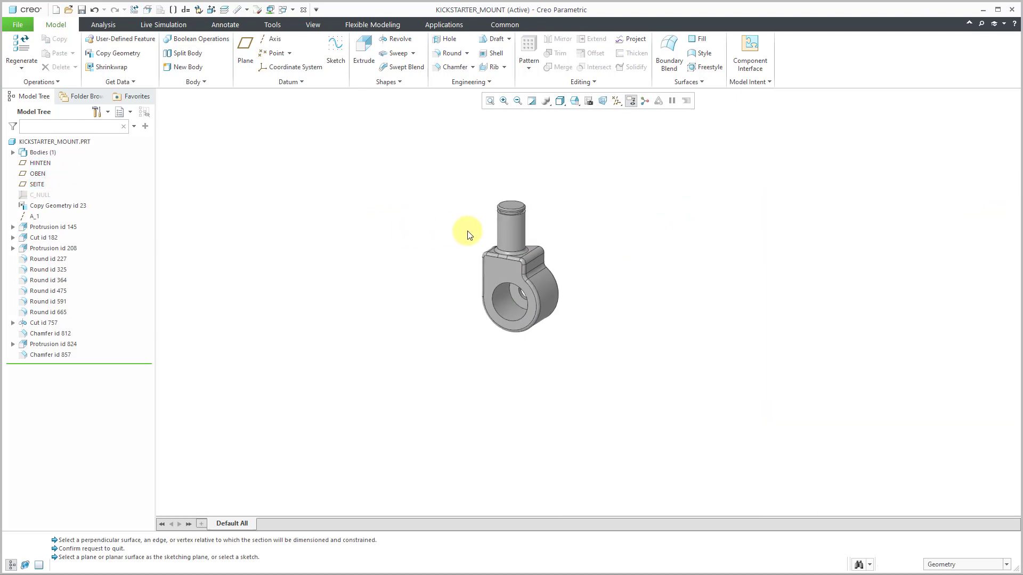
Step: Turn on the display of datum axes and planes, and highlight axis A_1 relative to the part's planes
click(618, 101)
click(651, 125)
click(627, 162)
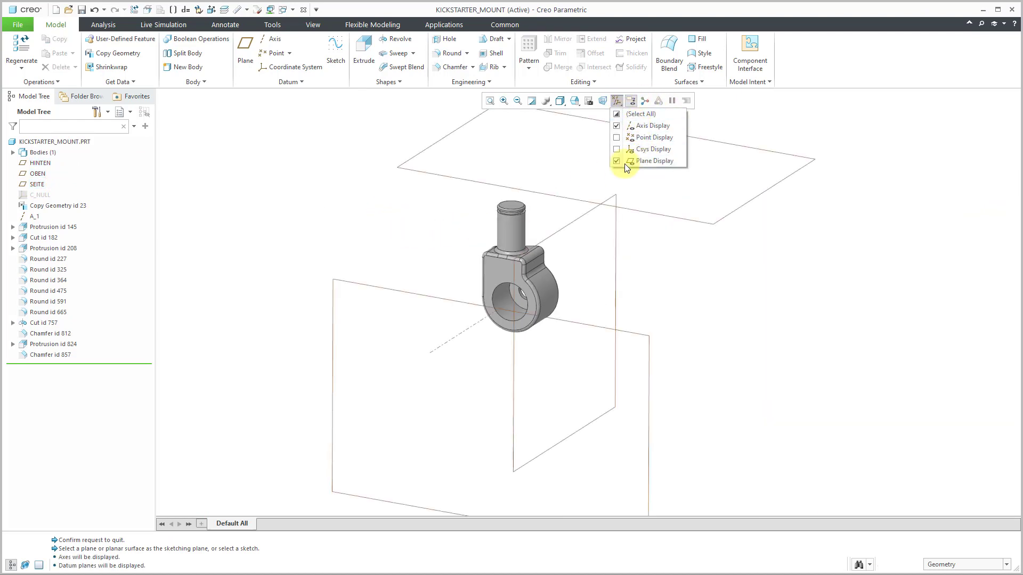
click(600, 231)
middle_drag(600, 231, 570, 221)
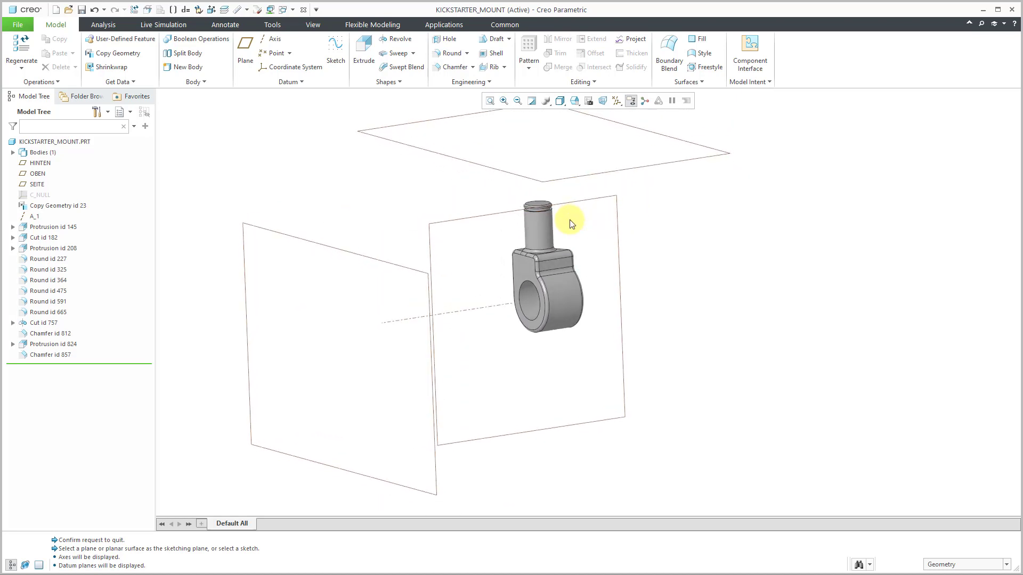
click(35, 217)
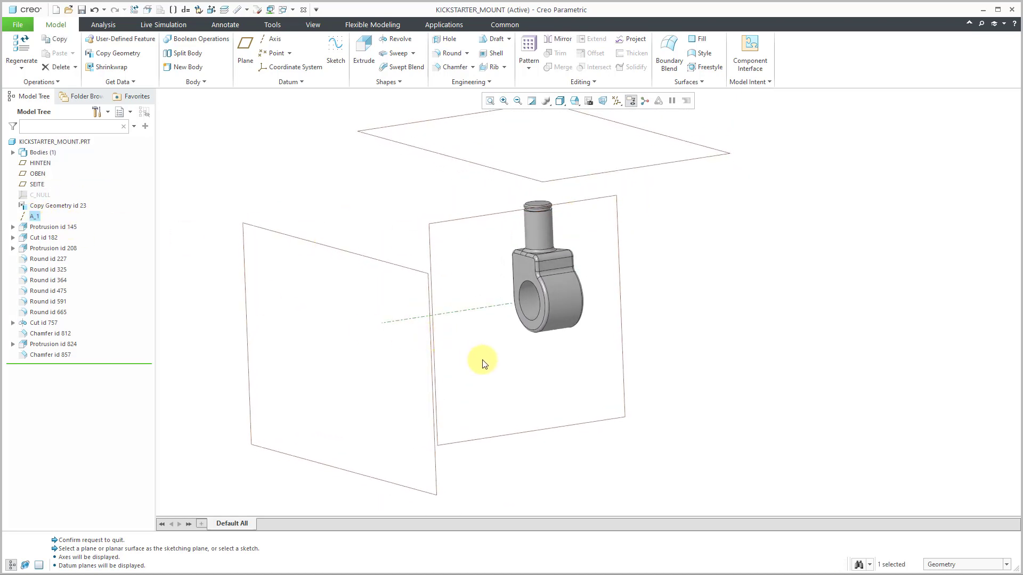
Step: Create a datum axis at the intersection of datum planes HINTEN and OBEN in KICKSTARTER_MOUNT.PRT
mouse_move(482, 358)
middle_down()
mouse_move(507, 359)
mouse_move(480, 358)
middle_up()
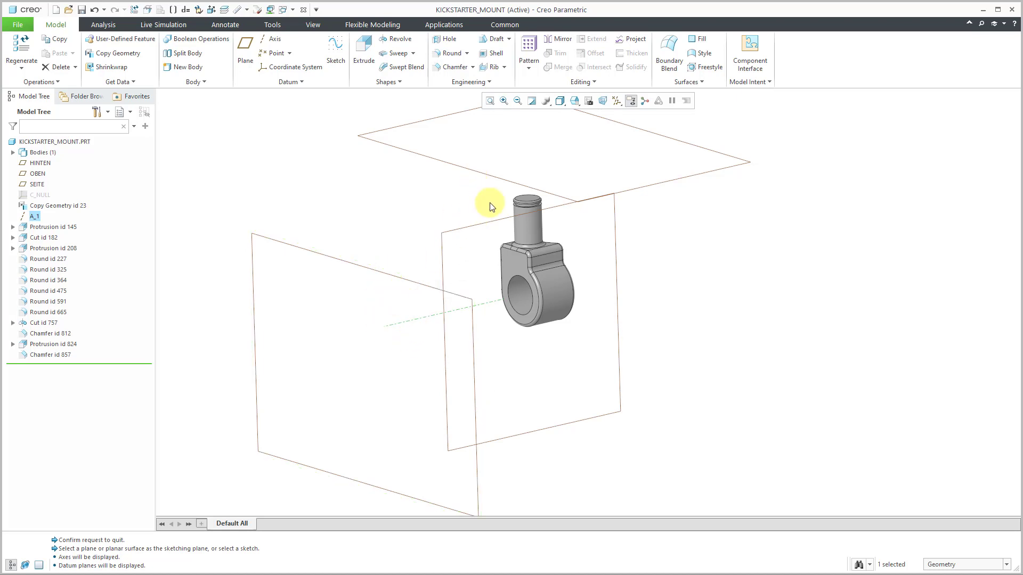
mouse_move(487, 205)
middle_down()
mouse_move(511, 201)
mouse_move(504, 213)
middle_up()
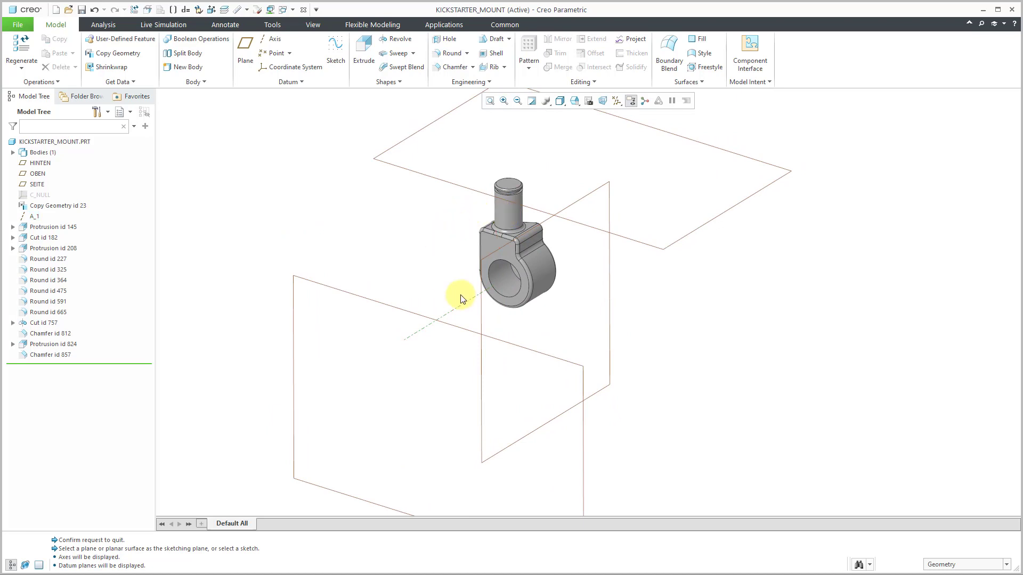
click(481, 315)
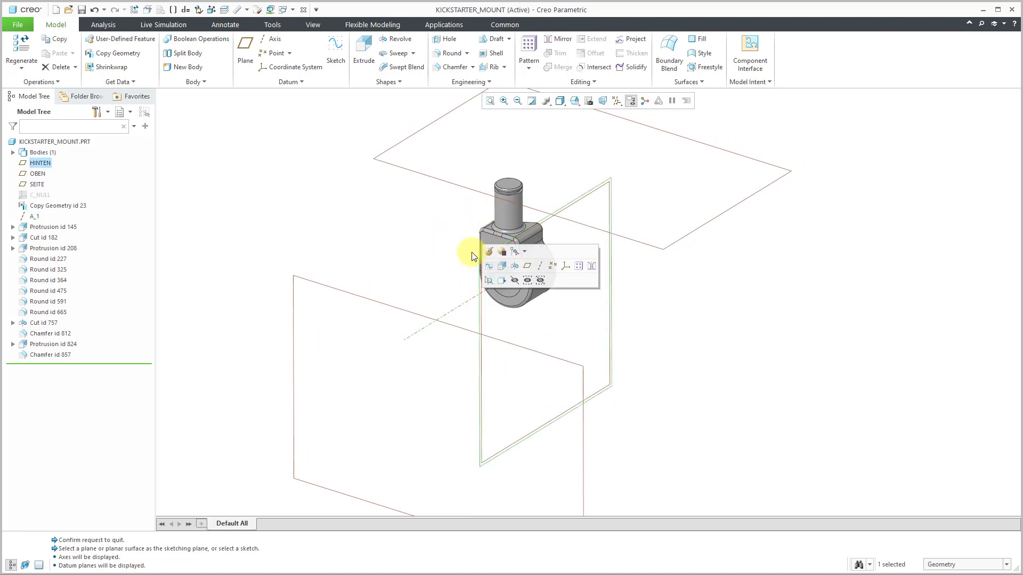
ctrl+click(463, 187)
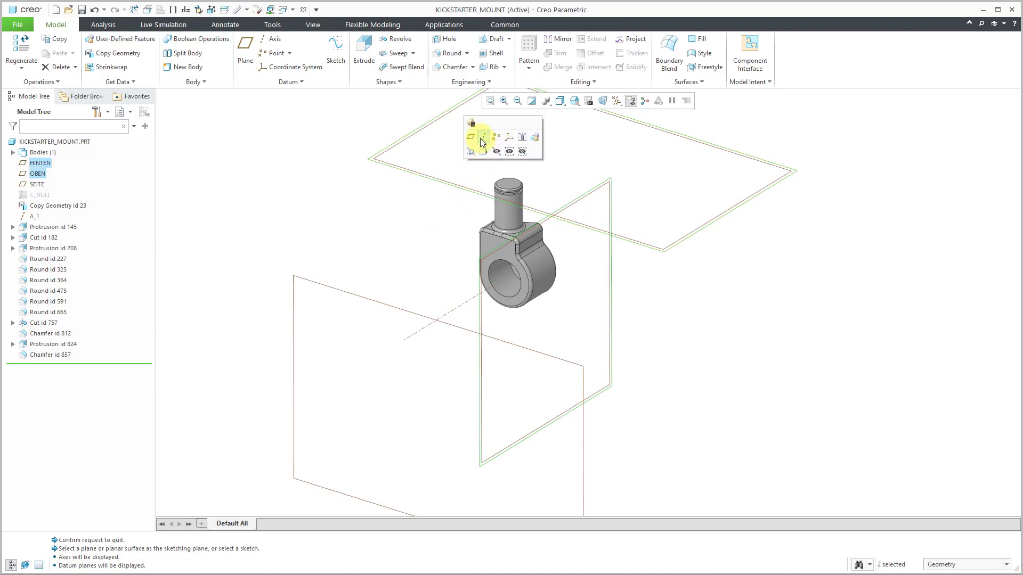
click(481, 138)
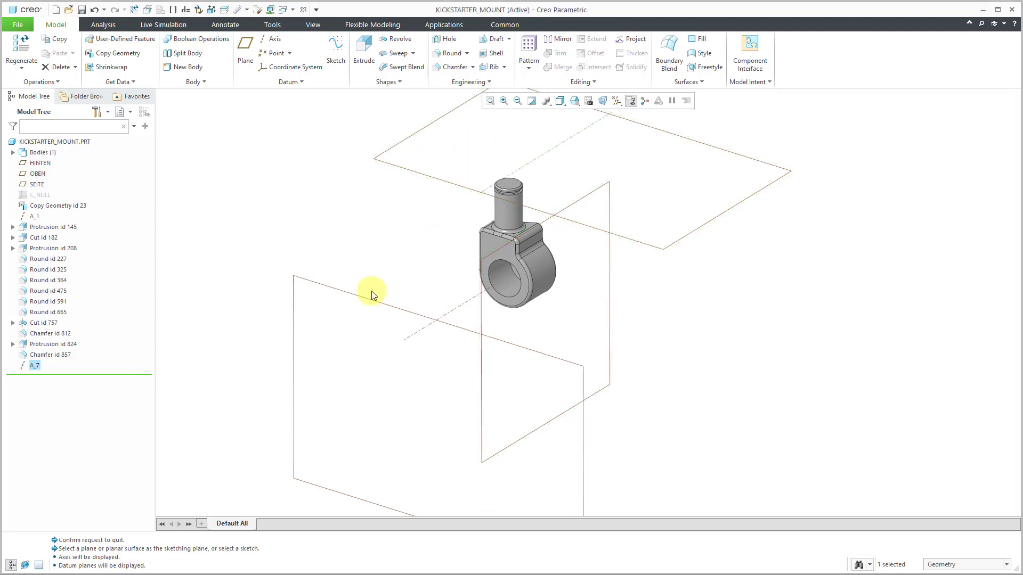
Step: Rename the new datum axis main-axis and reorder it directly after datum plane SEITE
double_click(36, 366)
text(main-axis)
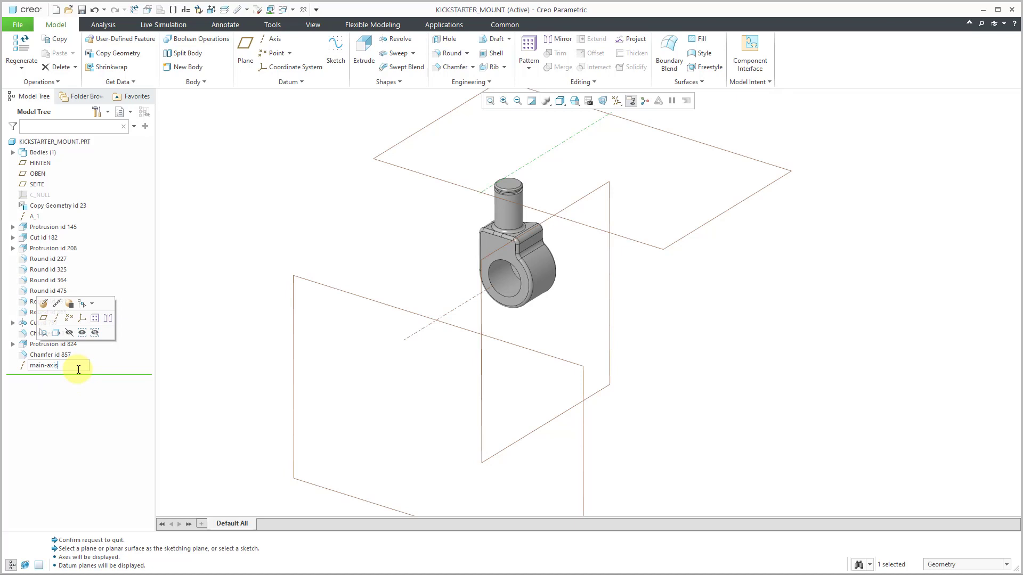
key(Return)
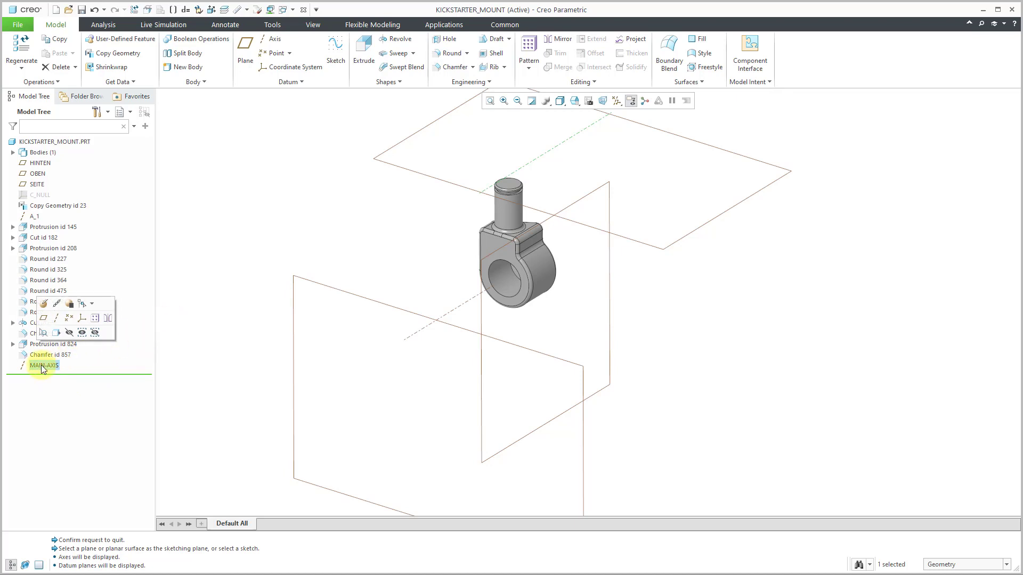
drag(41, 368, 57, 191)
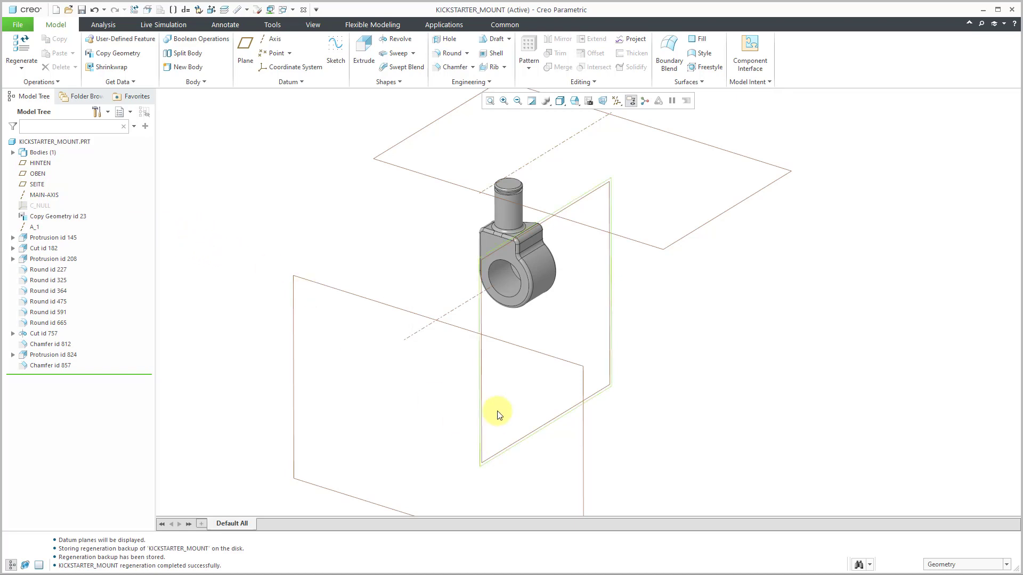
Step: Edit the references of Protrusion id 145 and replace its copied-geometry surface reference with datum plane SEITE
scroll(551, 374, down, 2)
mouse_move(520, 359)
middle_down()
mouse_move(501, 338)
mouse_move(513, 346)
middle_up()
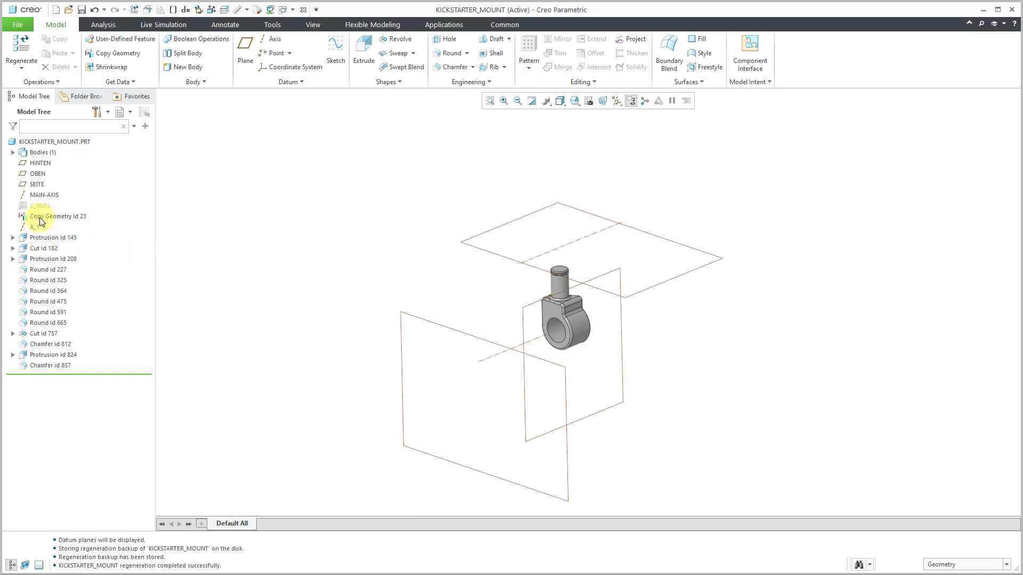
click(46, 238)
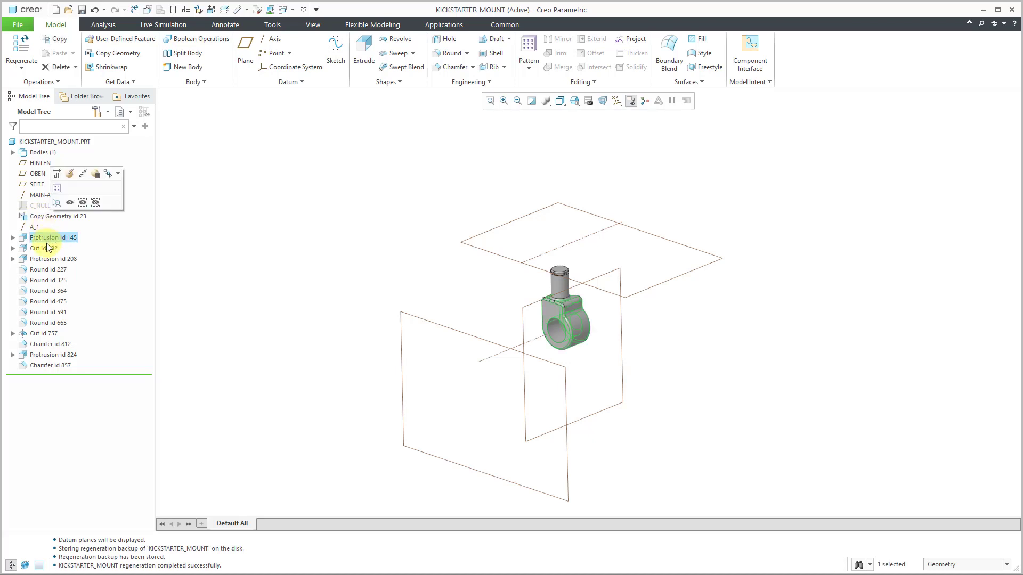
click(83, 175)
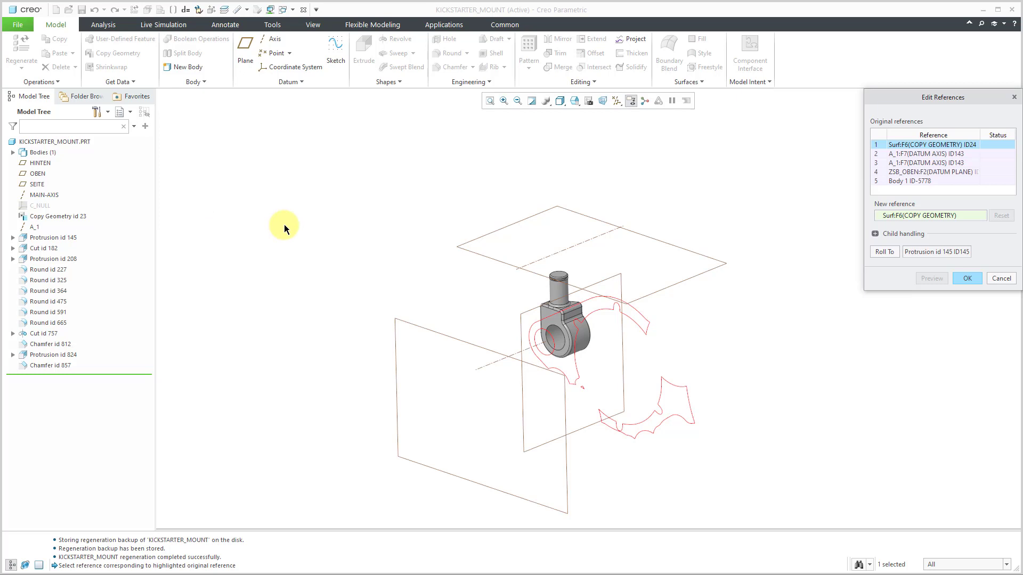
mouse_move(426, 244)
middle_down()
mouse_move(389, 239)
mouse_move(423, 241)
middle_up()
click(600, 349)
click(650, 410)
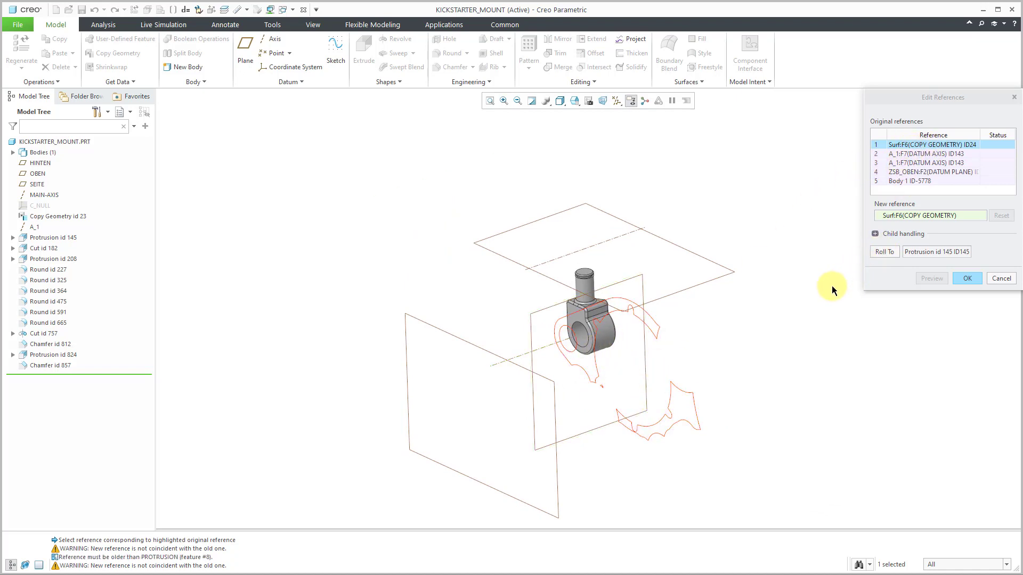
click(485, 323)
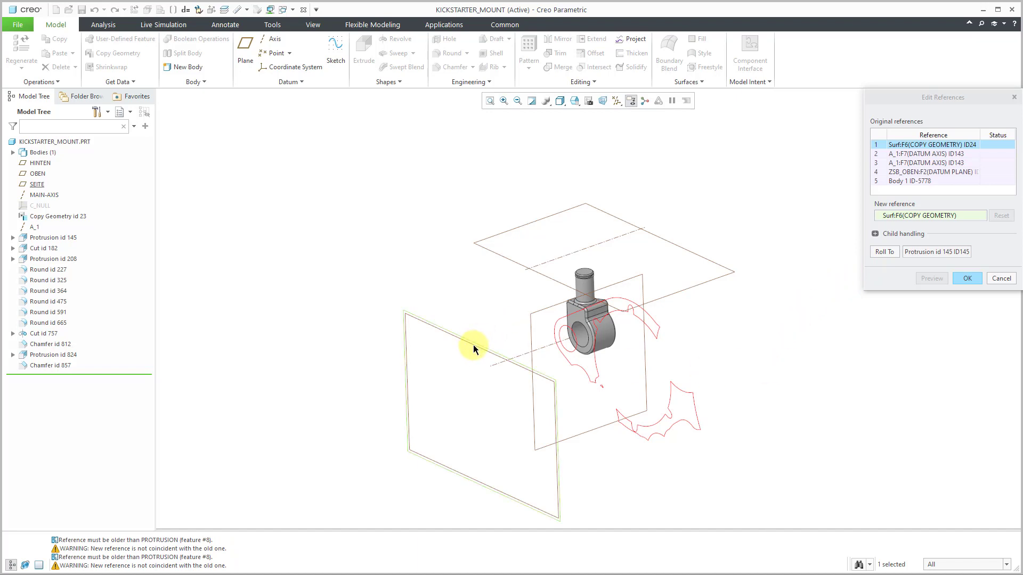
click(473, 344)
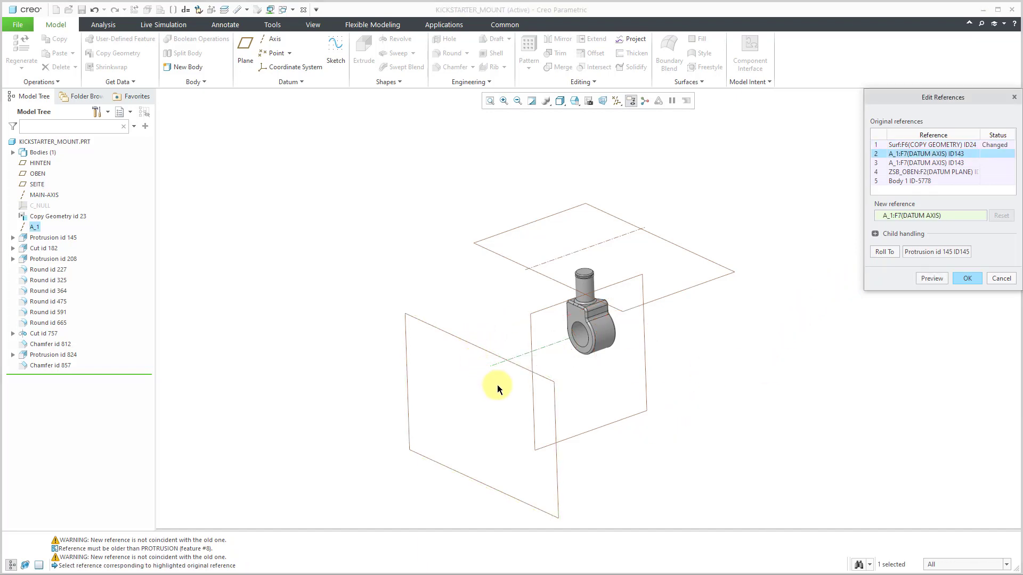
Step: Replace both A_1 axis references of Protrusion id 145 with MAIN-AXIS, rolling the model back to that feature for the second one
click(543, 347)
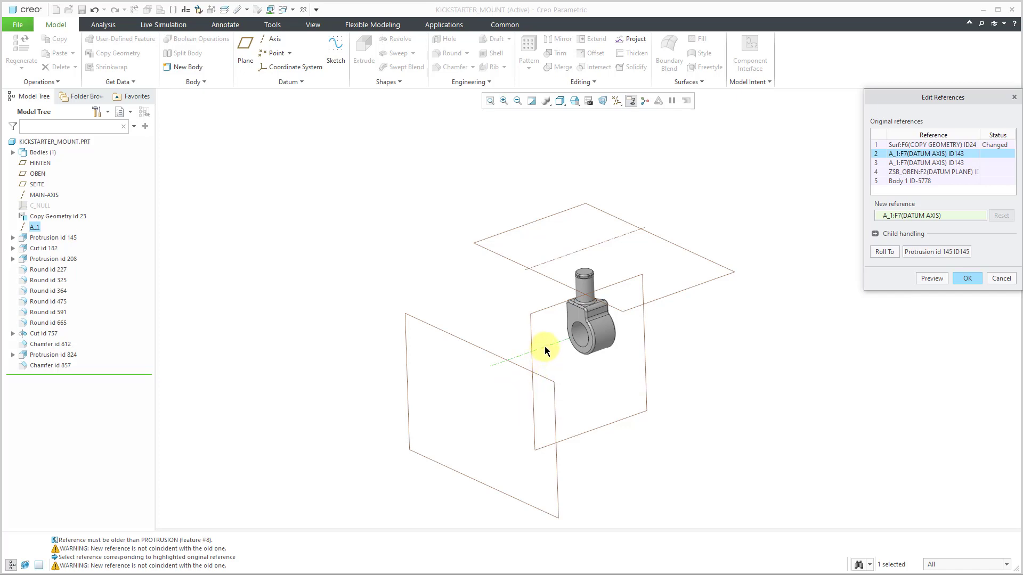
click(547, 267)
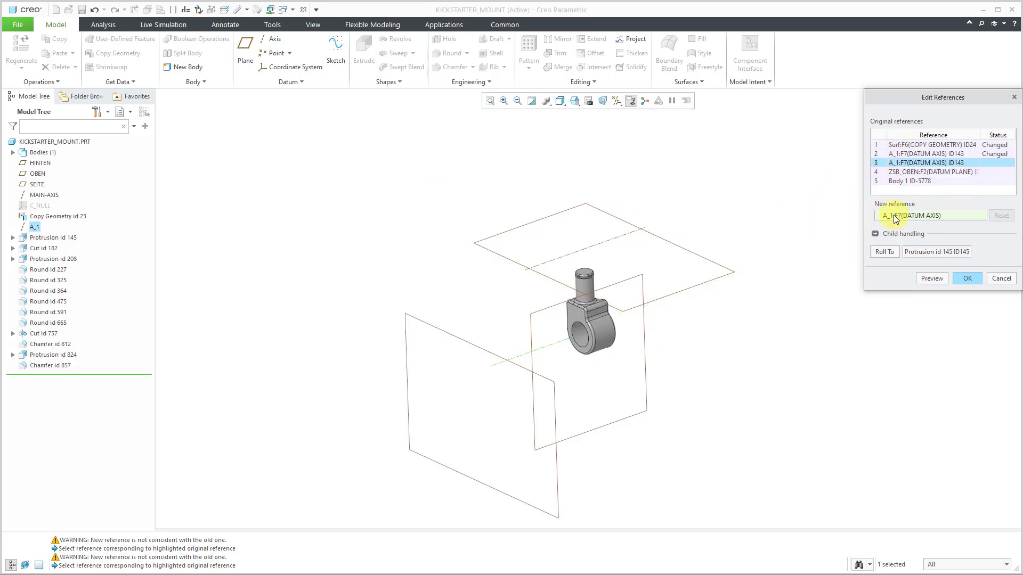
click(880, 253)
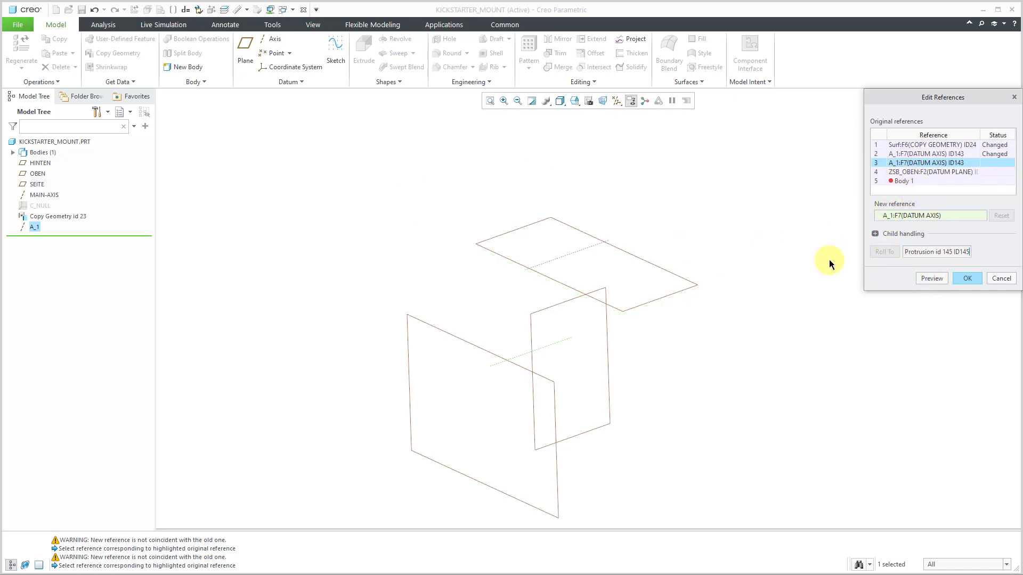
click(550, 260)
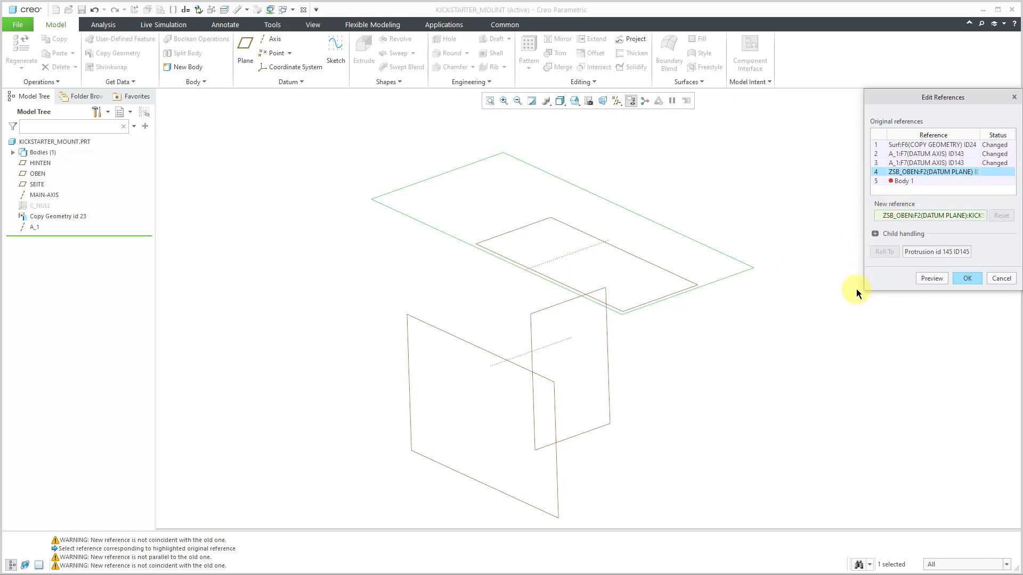
Step: Replace the ZSB_OBEN reference with datum plane OBEN and choose Body 1 as the new body reference
click(498, 239)
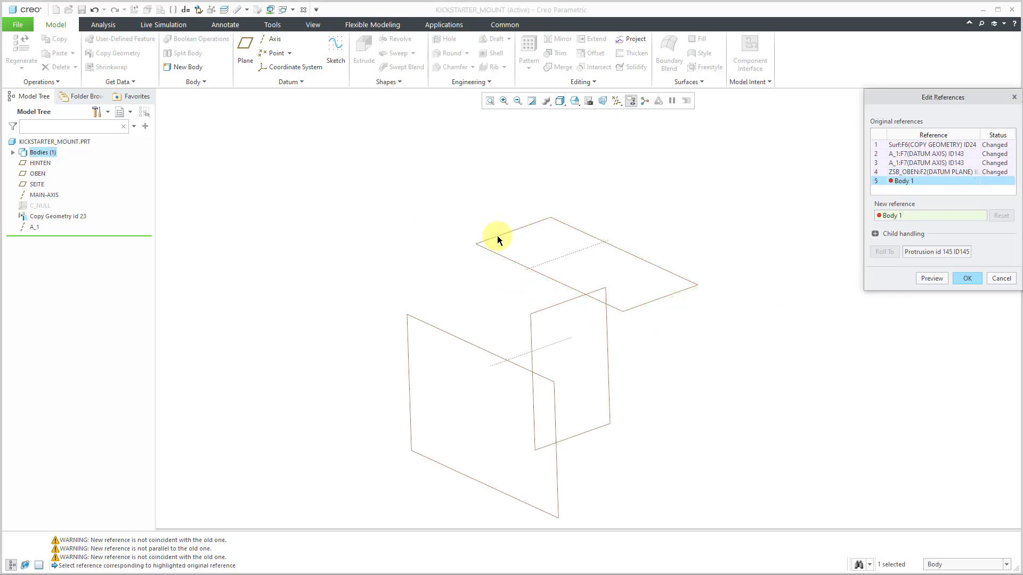
click(12, 152)
click(48, 164)
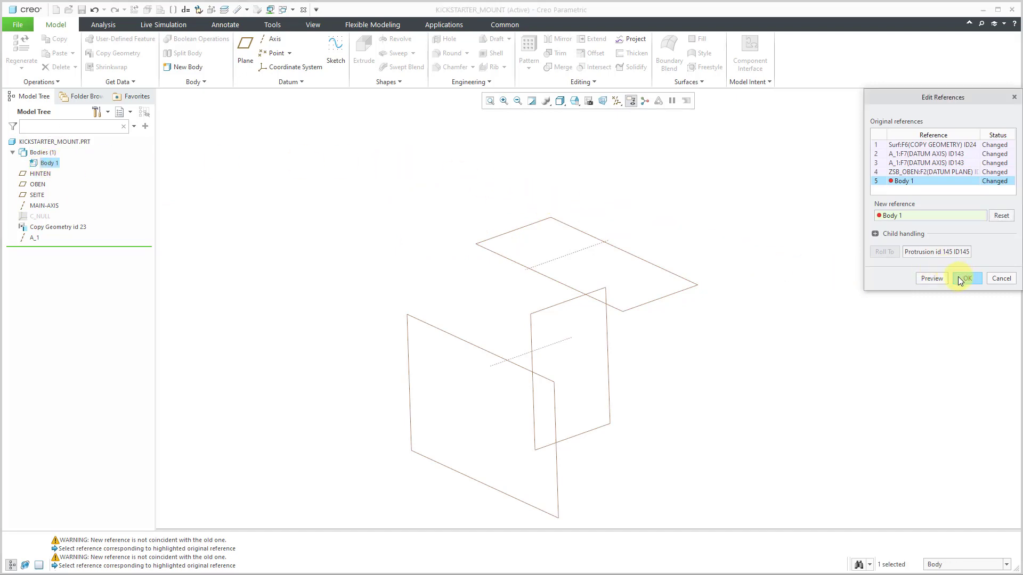
Step: Preview Protrusion id 145 with its replaced references and accept the reference changes
click(938, 279)
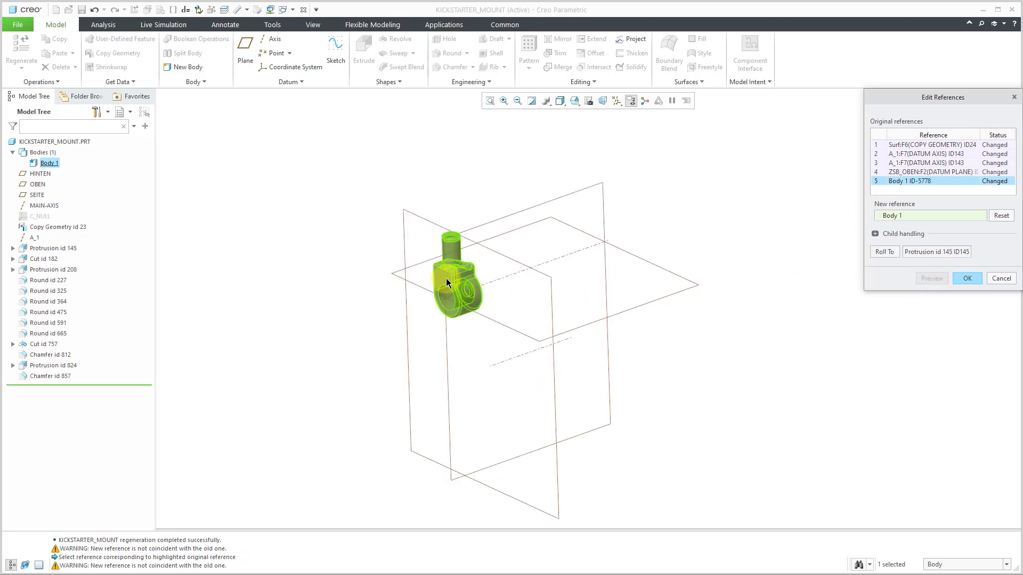
scroll(443, 278, up, 2)
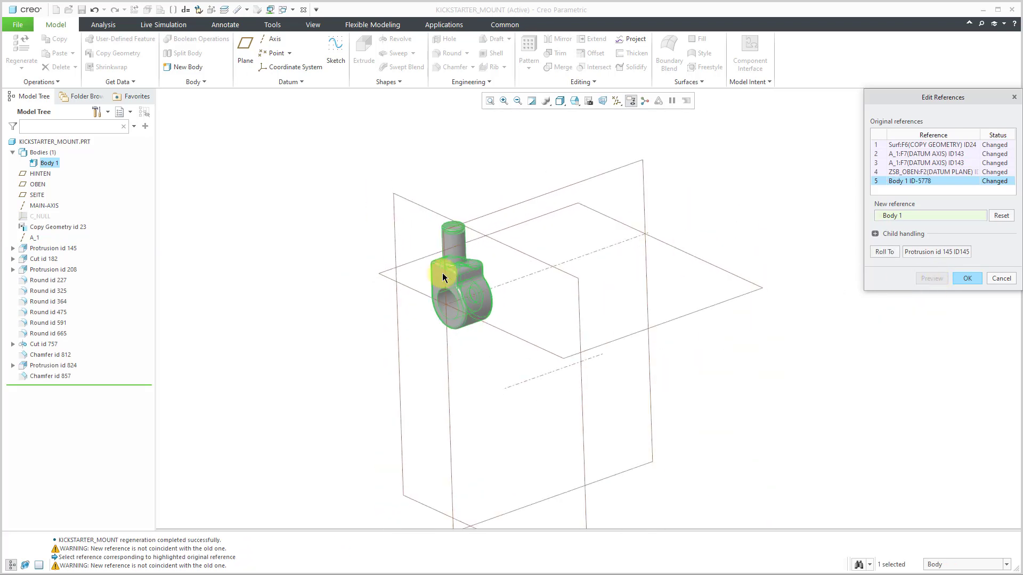
click(966, 280)
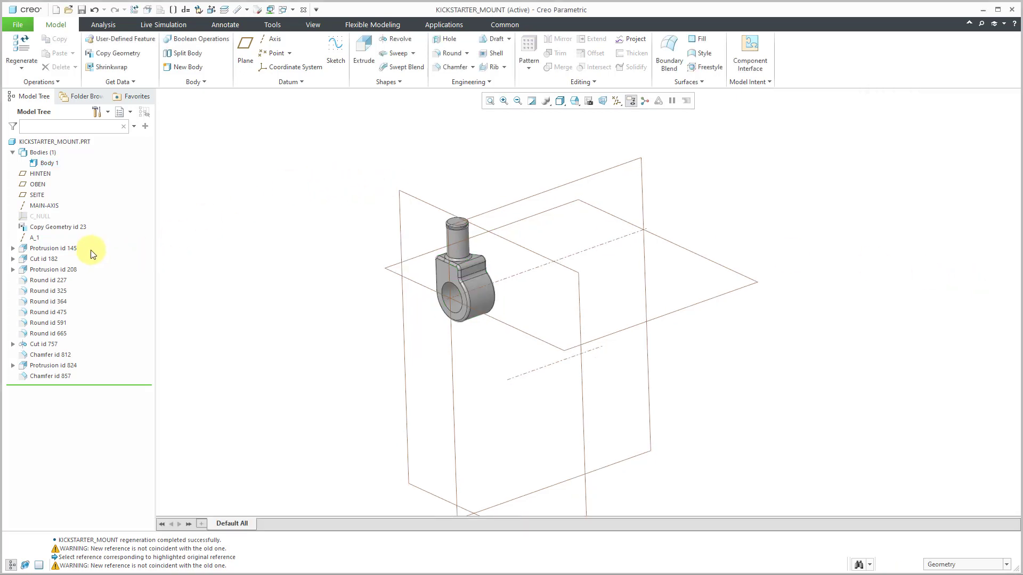
Step: Delete datum axis A_1 from KICKSTARTER_MOUNT.PRT and confirm the deletion
click(55, 251)
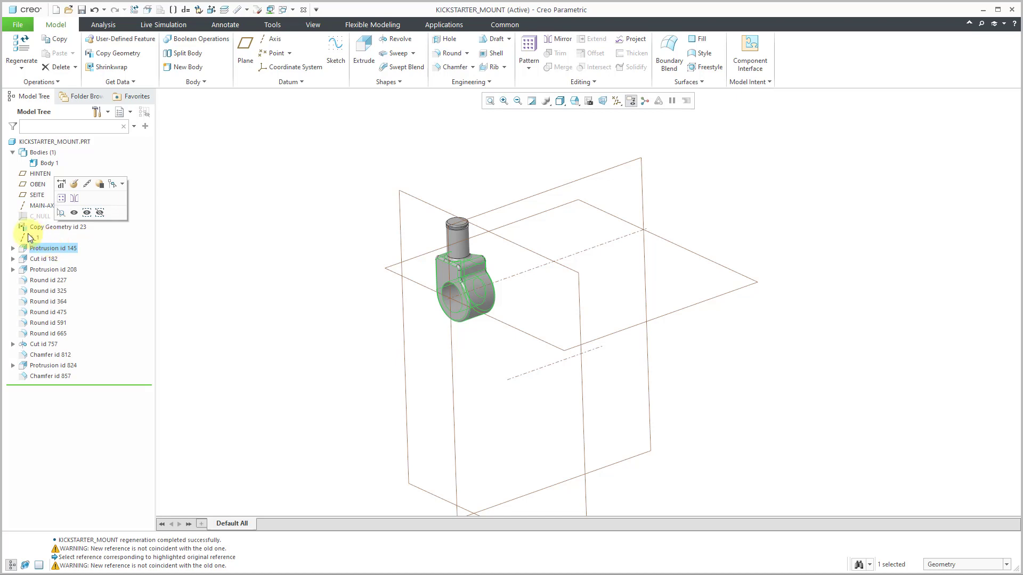
click(36, 238)
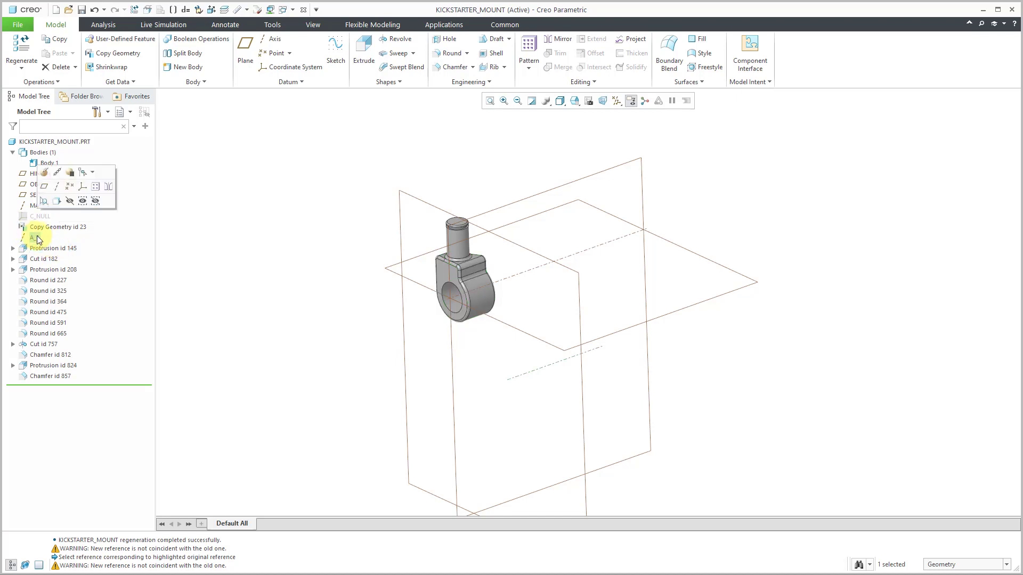
right_click(39, 239)
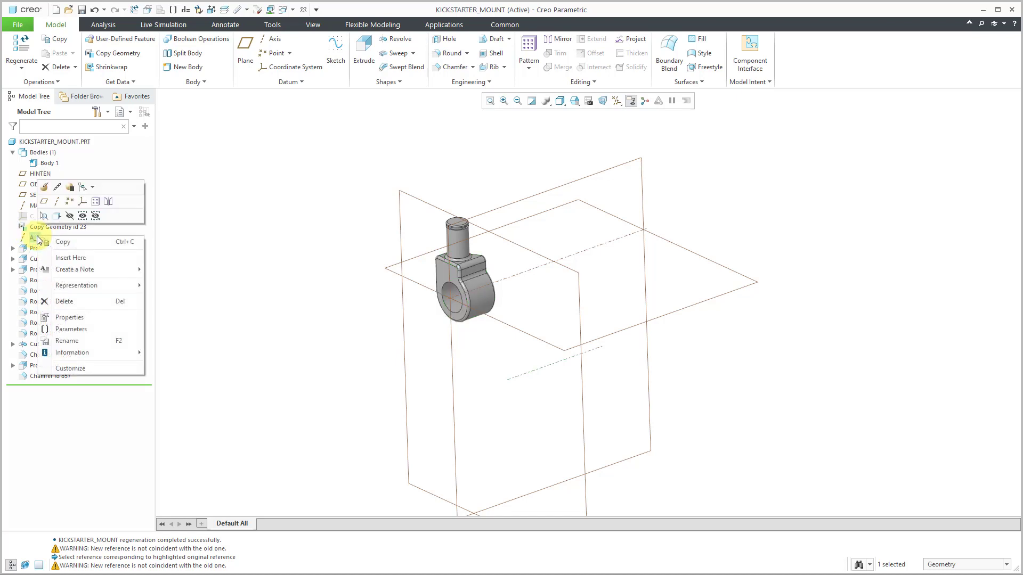
click(76, 301)
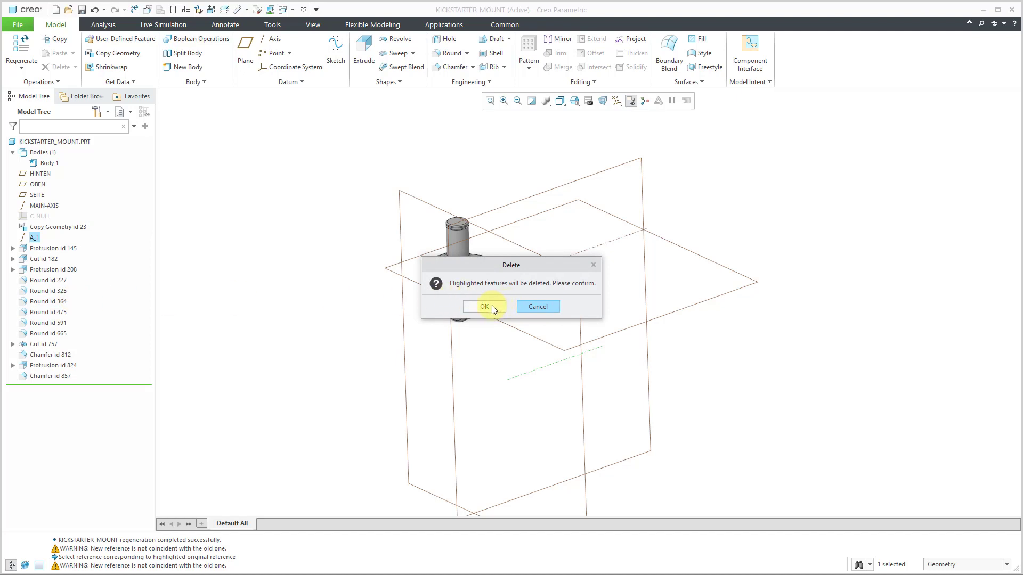
click(491, 305)
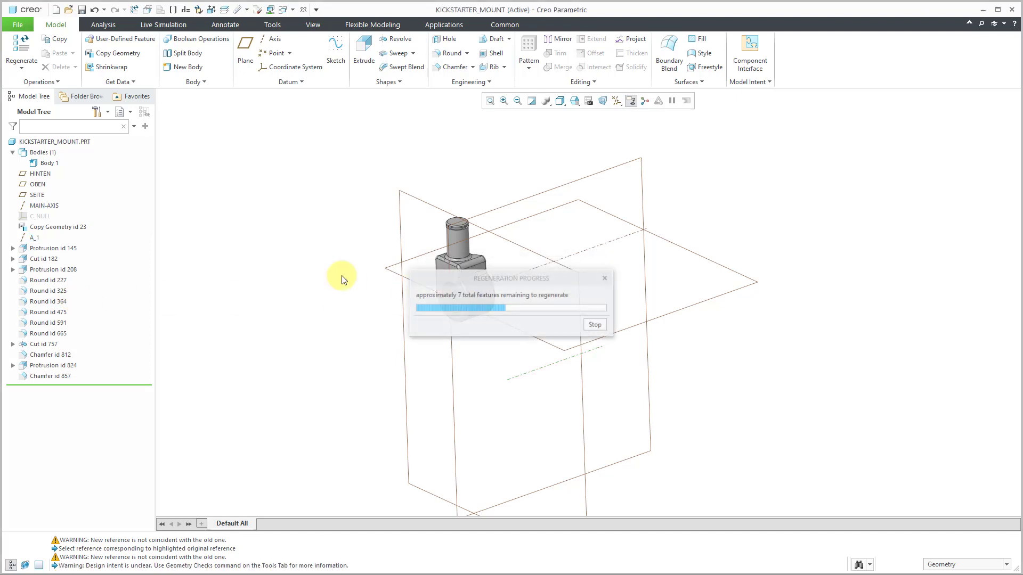
Step: Delete the Copy Geometry id 23 feature from the mount part and confirm the deletion
click(71, 227)
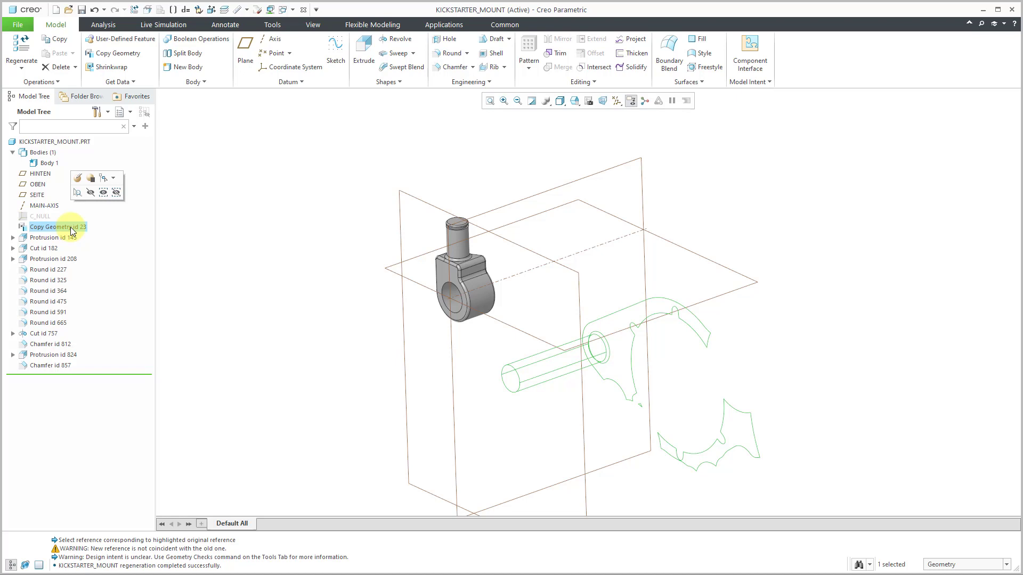
right_click(70, 227)
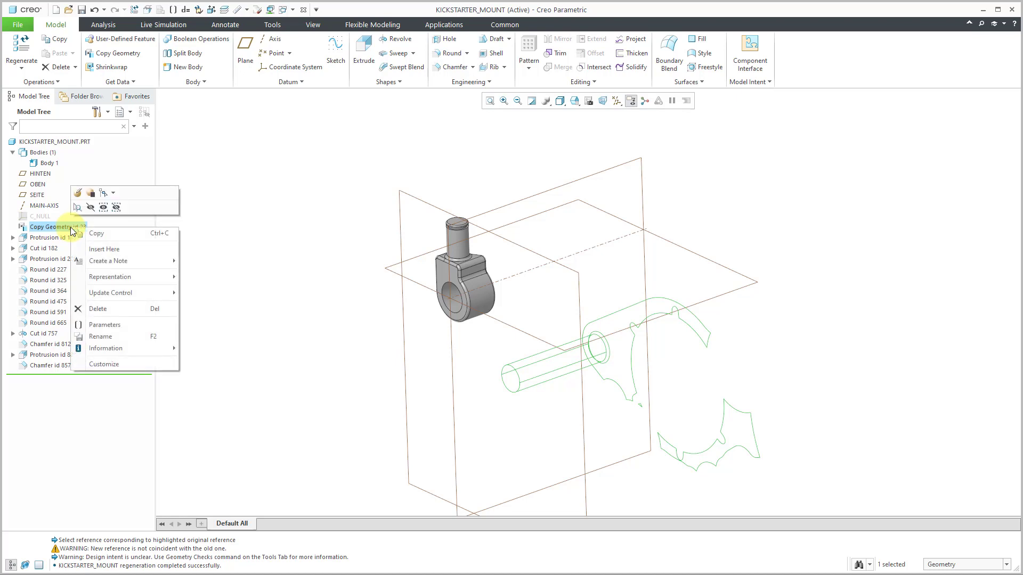
click(113, 308)
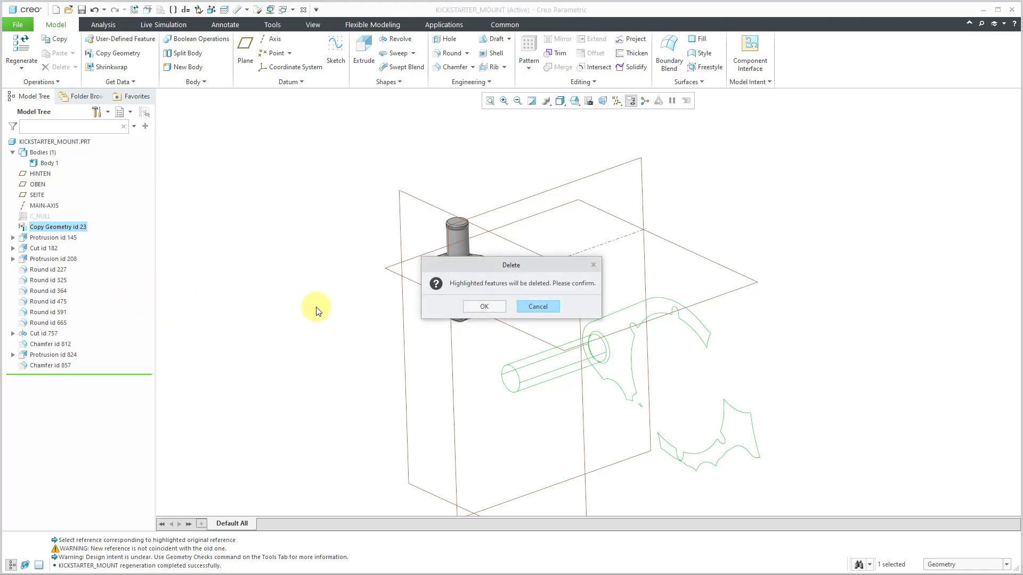
click(489, 307)
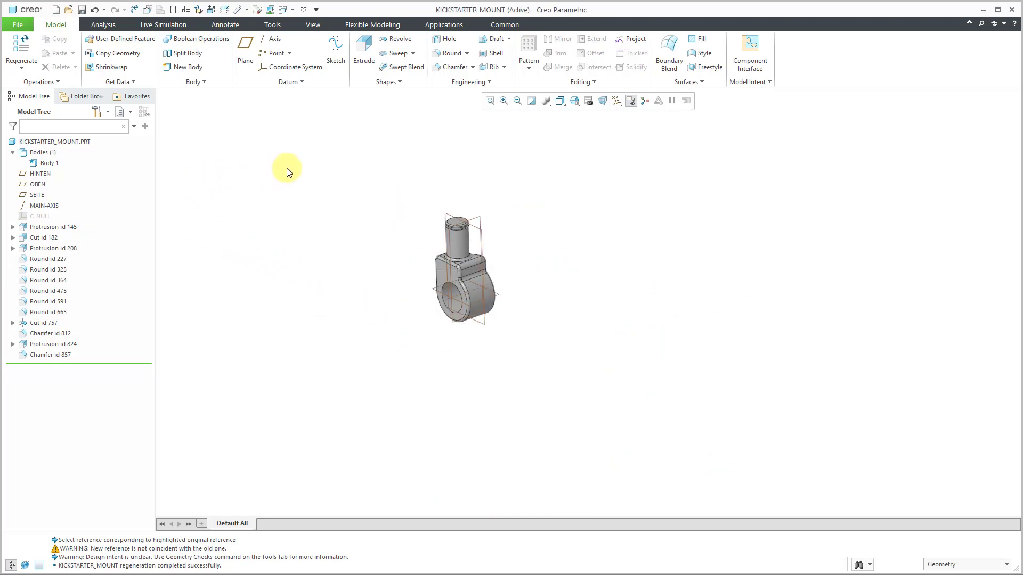
Step: Close the mount part window and regenerate the KICKSTARTER.ASM assembly
click(304, 11)
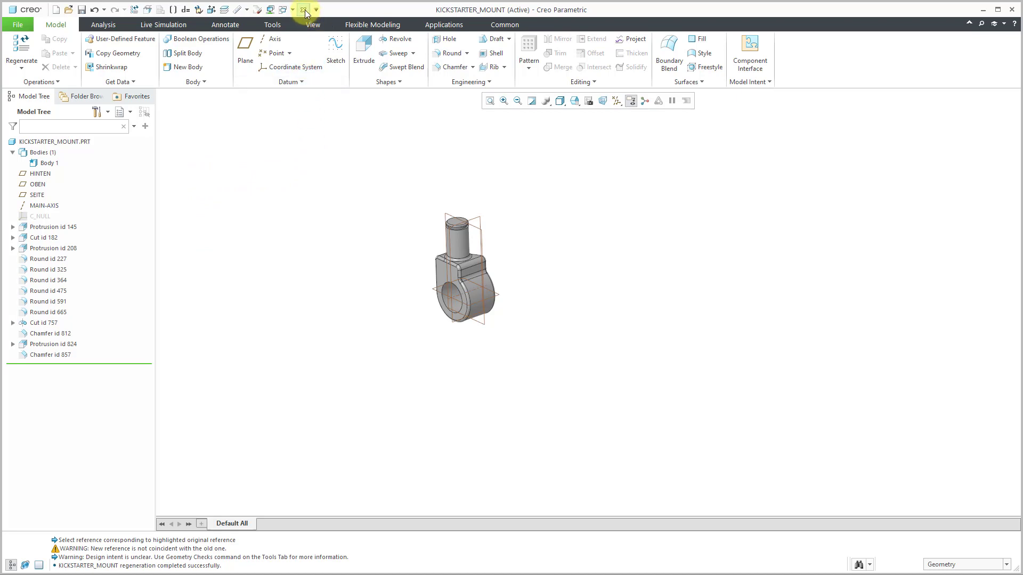
mouse_move(499, 236)
middle_down()
mouse_move(494, 228)
mouse_move(548, 228)
mouse_move(539, 242)
middle_up()
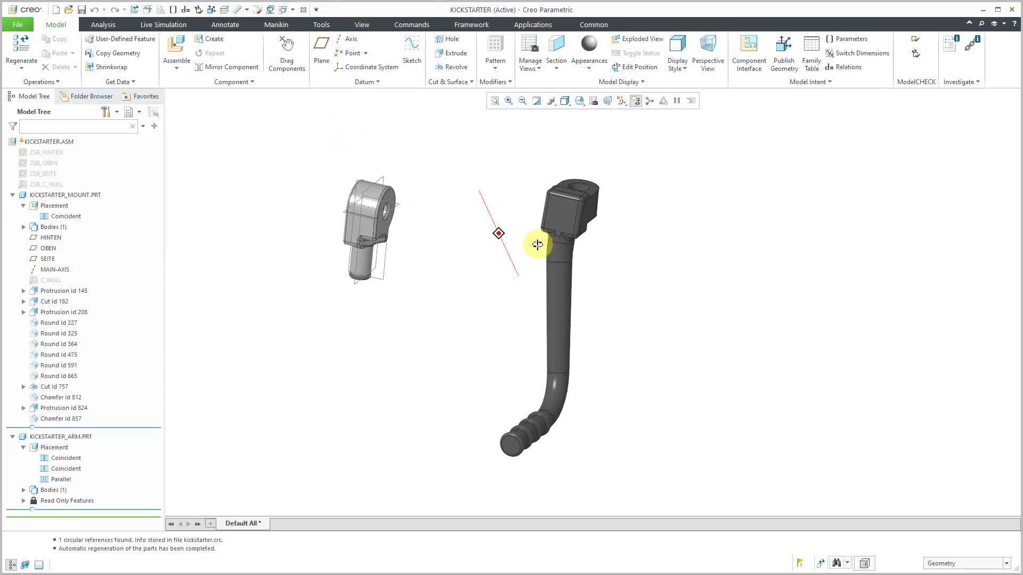
click(22, 47)
scroll(594, 269, down, 3)
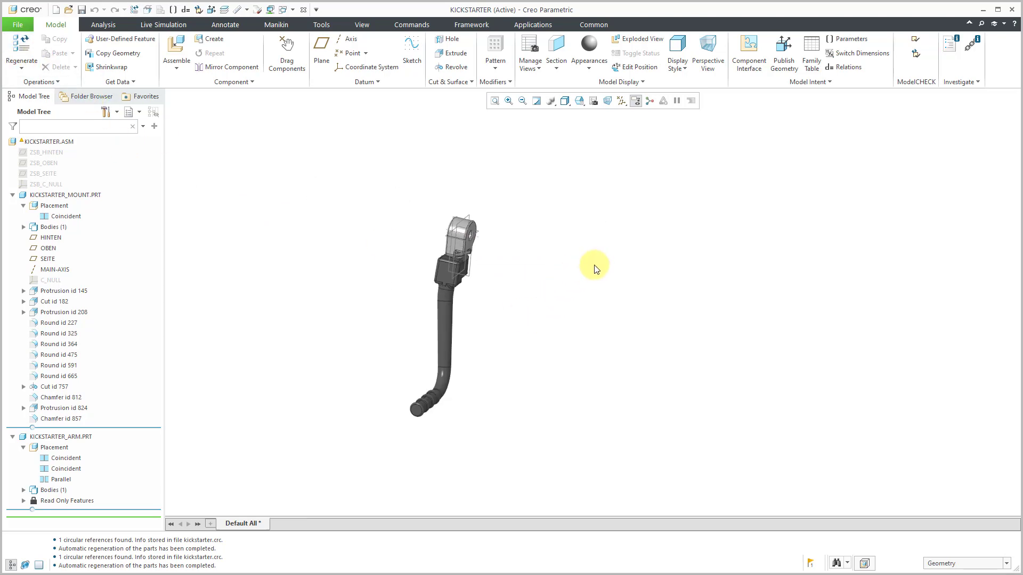
Step: Redefine the placement of KICKSTARTER_MOUNT.PRT in the assembly and delete its Coincident constraint
middle_drag(468, 274, 414, 283)
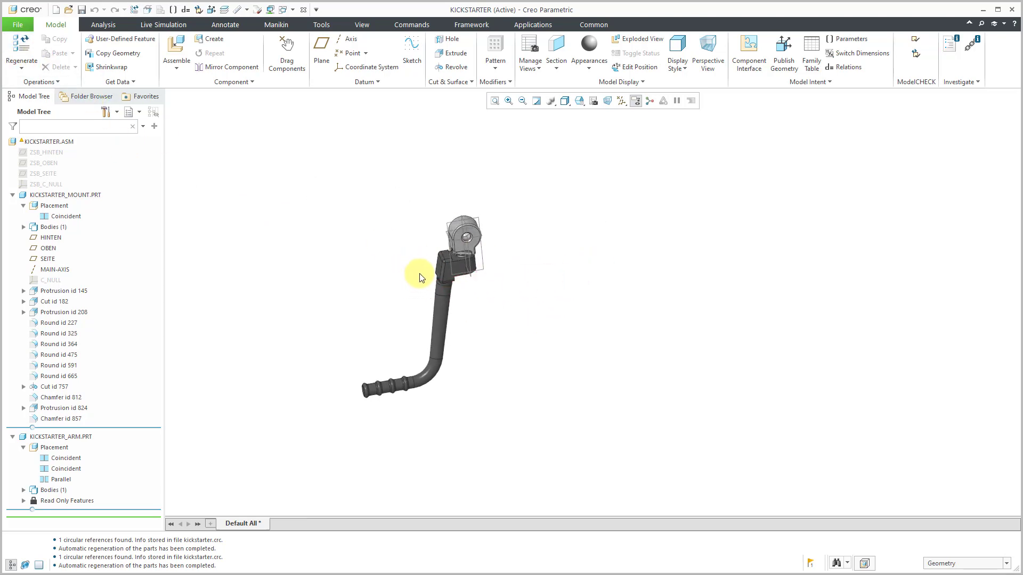
scroll(421, 274, up, 1)
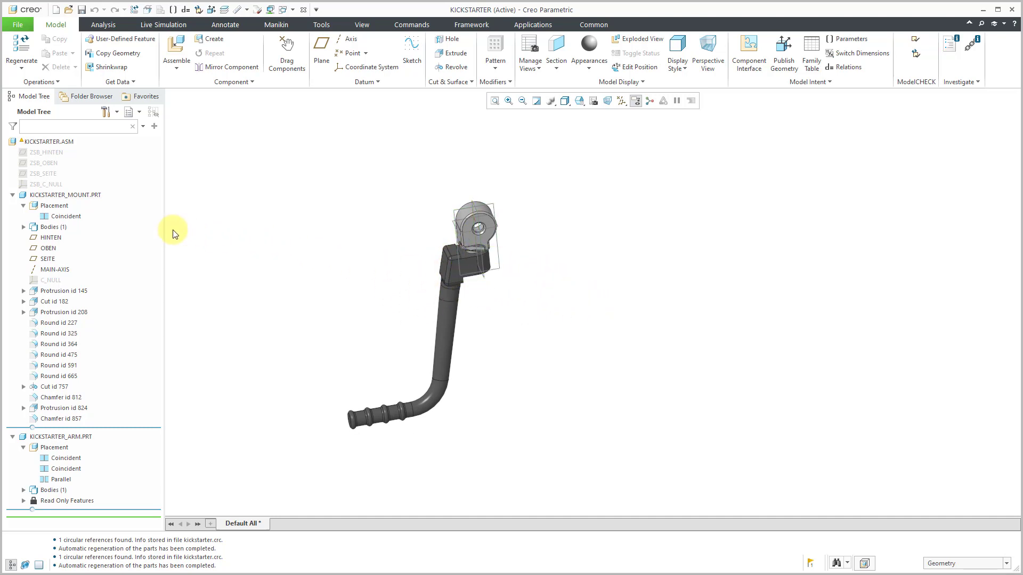
click(56, 196)
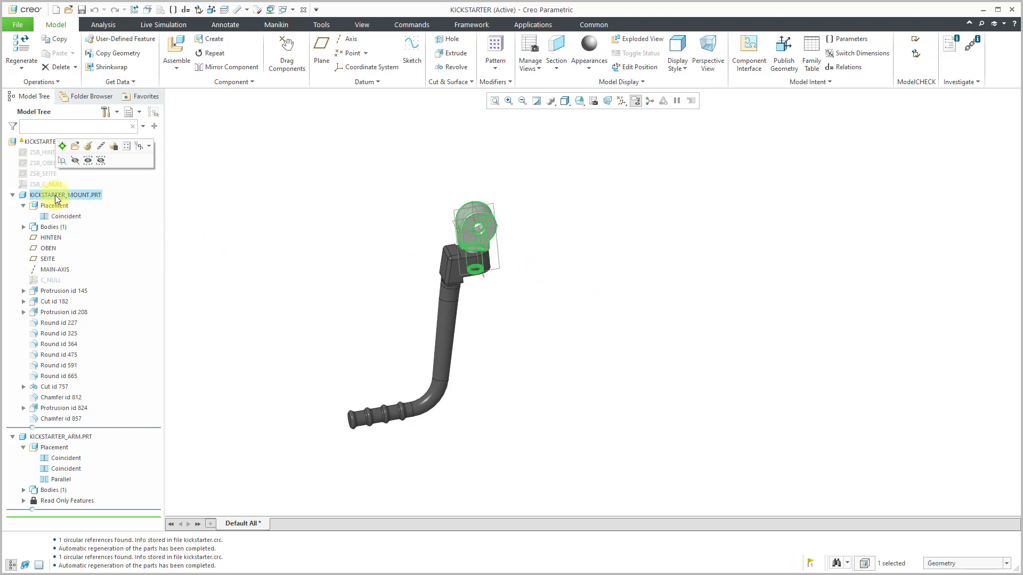
click(88, 145)
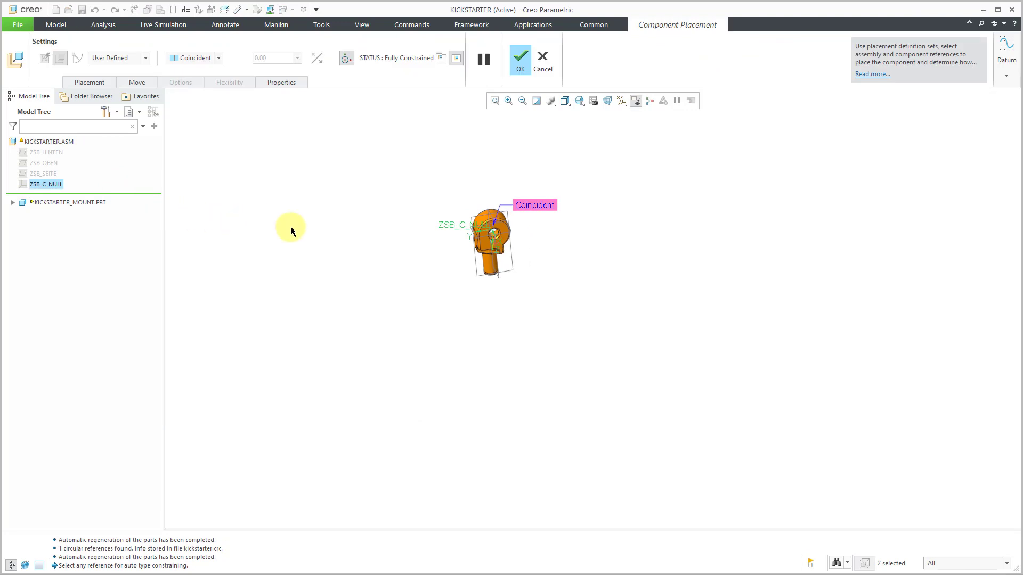
click(79, 83)
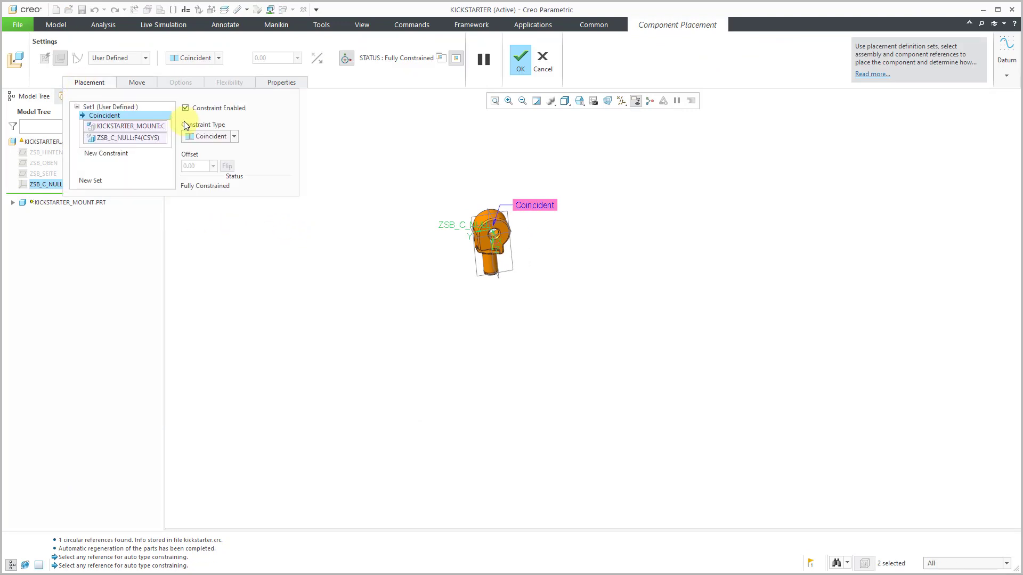
right_click(113, 121)
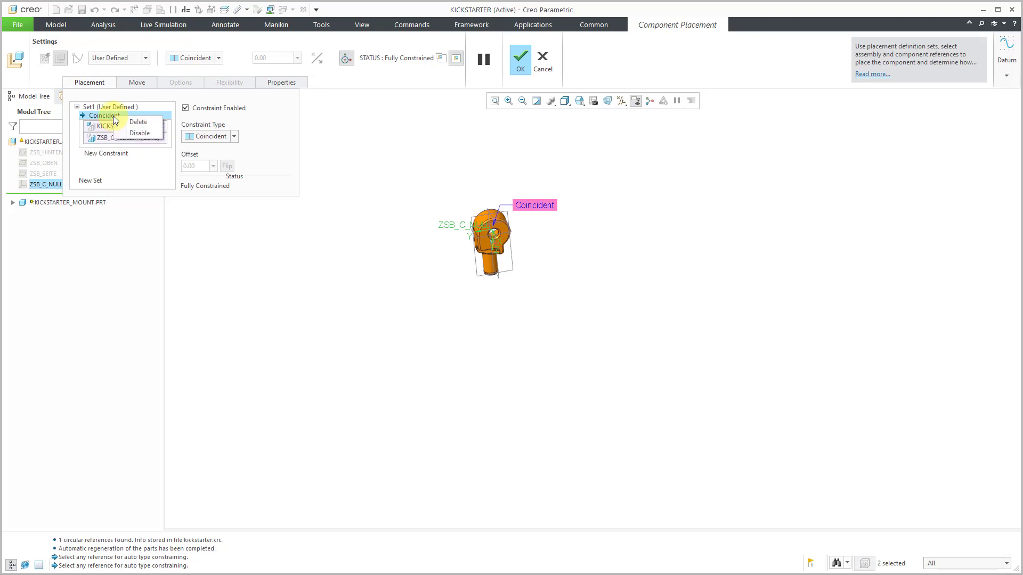
click(136, 123)
Step: Constrain the kickstarter mount with the Default constraint type and accept the placement
click(218, 137)
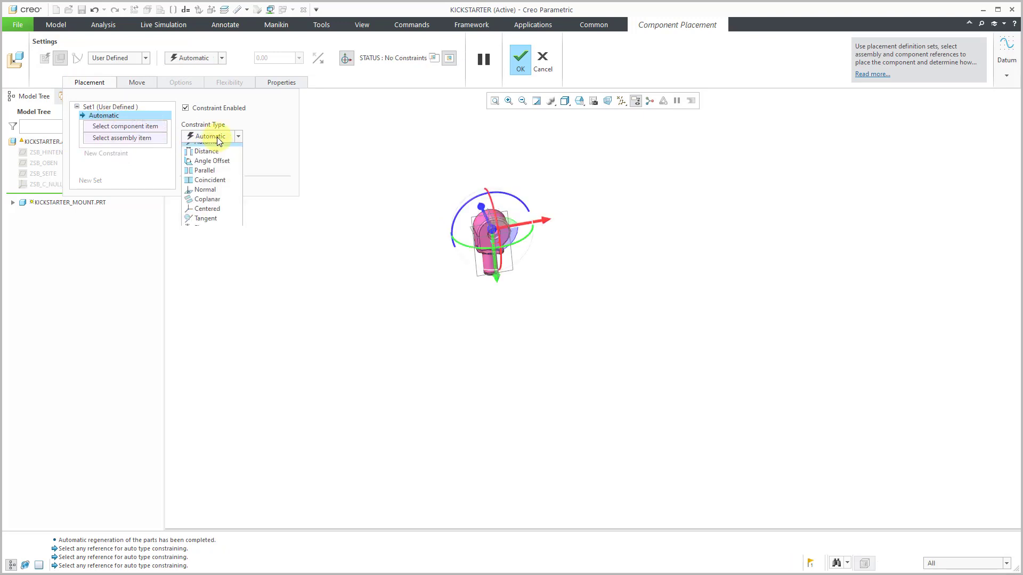
click(231, 246)
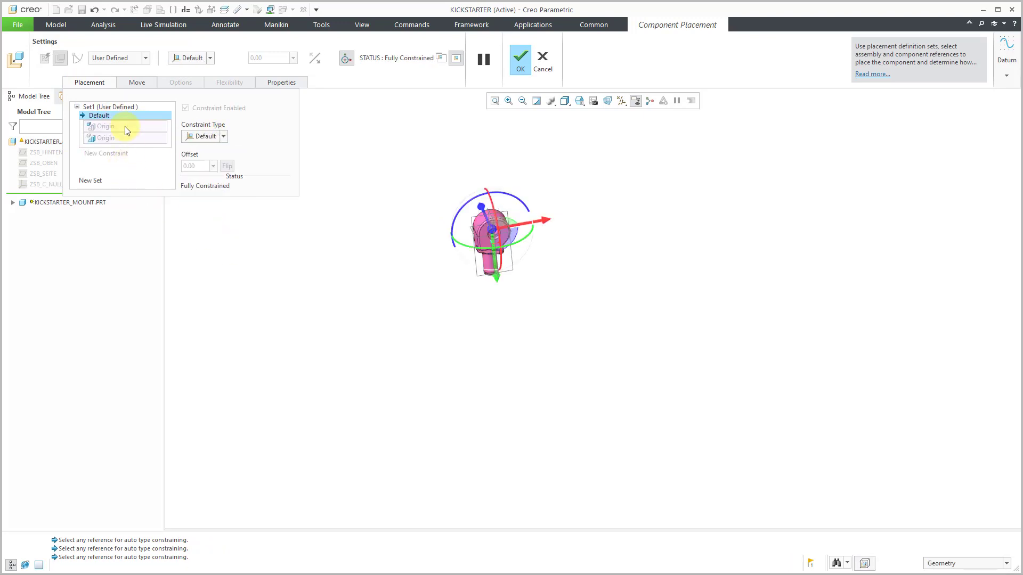
click(525, 75)
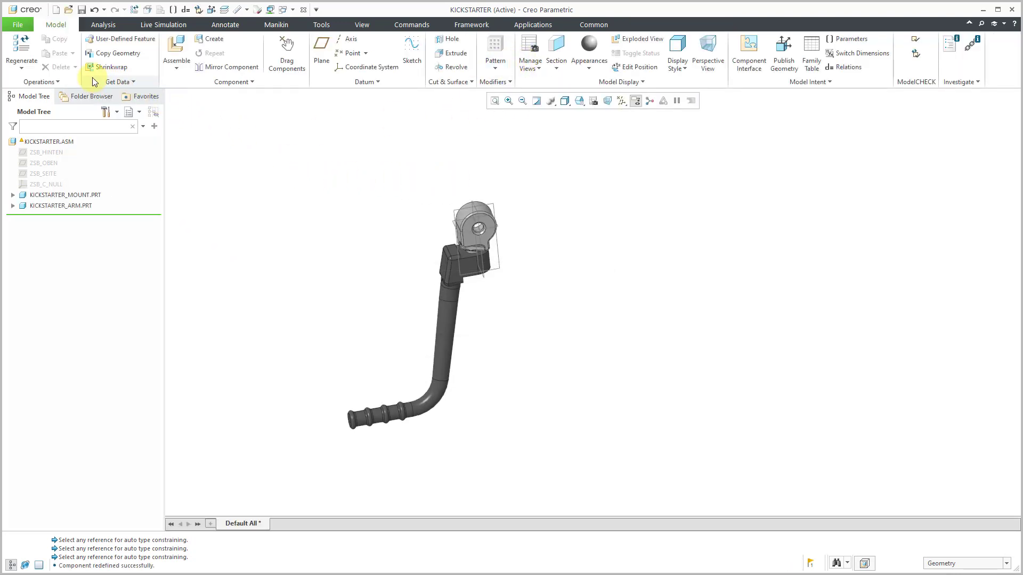
Step: Regenerate KICKSTARTER.ASM and check the notifications for circular references
click(21, 46)
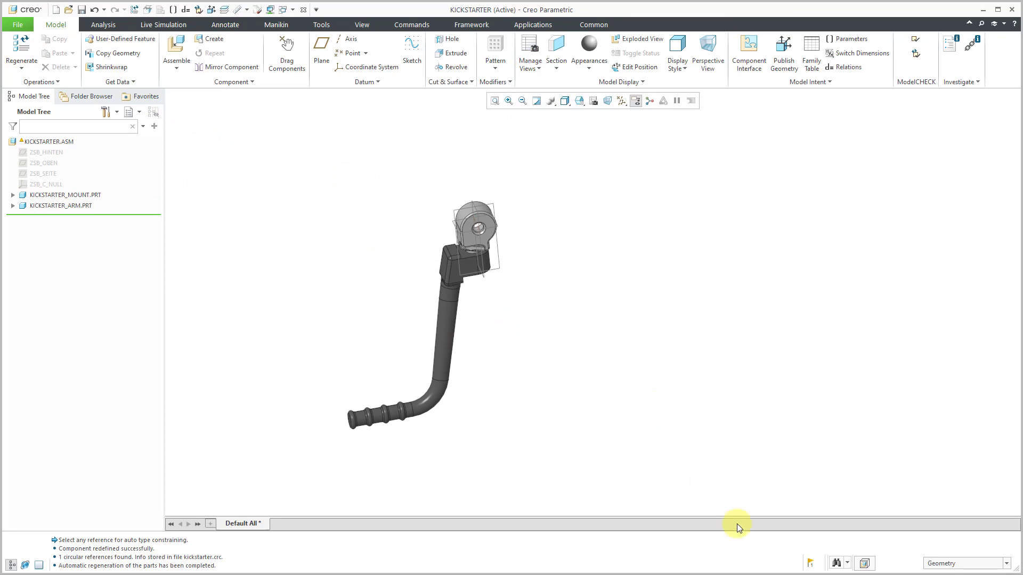
click(810, 565)
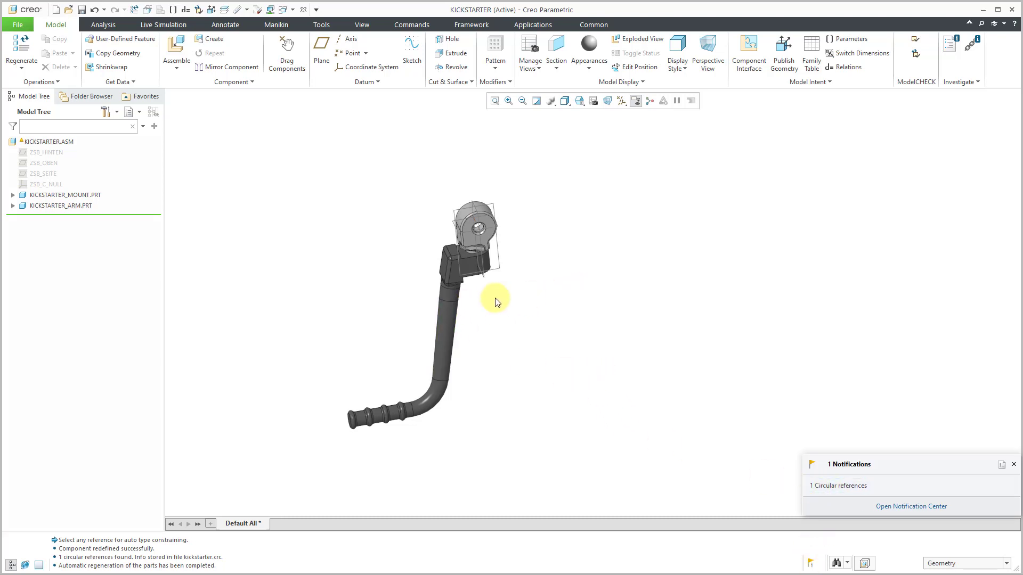
mouse_move(343, 312)
middle_down()
mouse_move(467, 310)
mouse_move(413, 310)
middle_up()
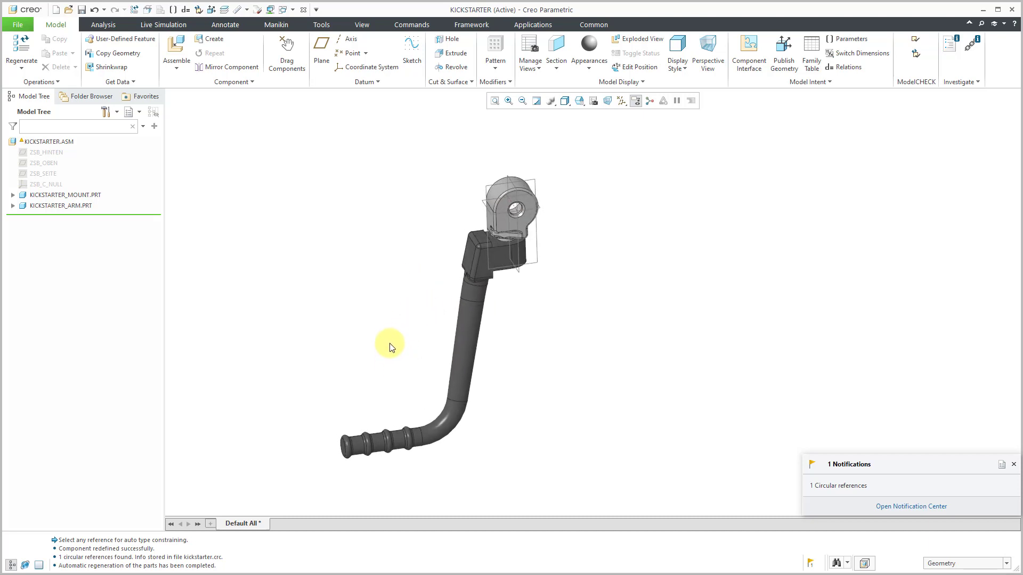
Step: Examine the parent and child references of Circular Path 1 in the Reference Viewer, and close the viewer
click(972, 46)
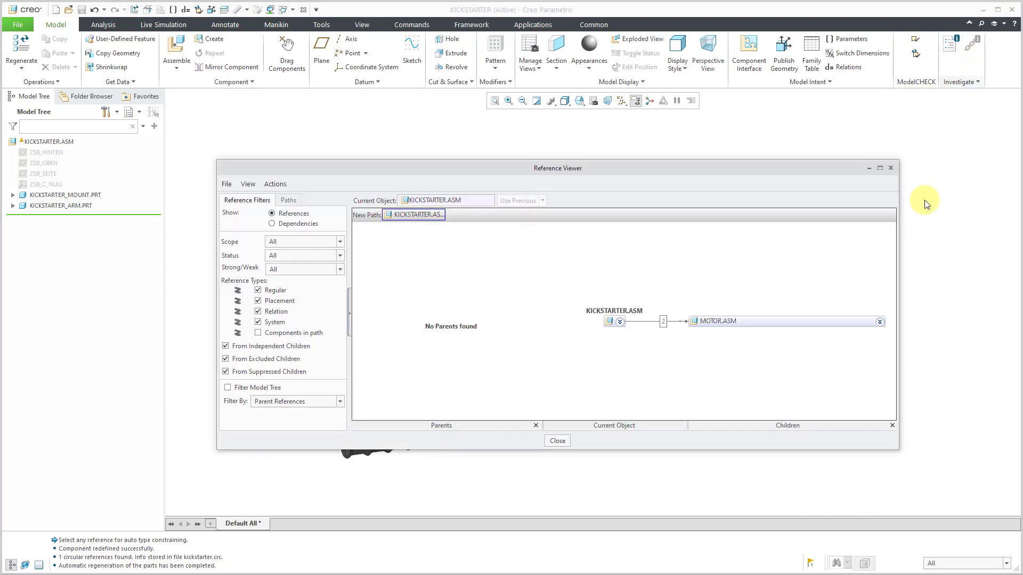
click(288, 201)
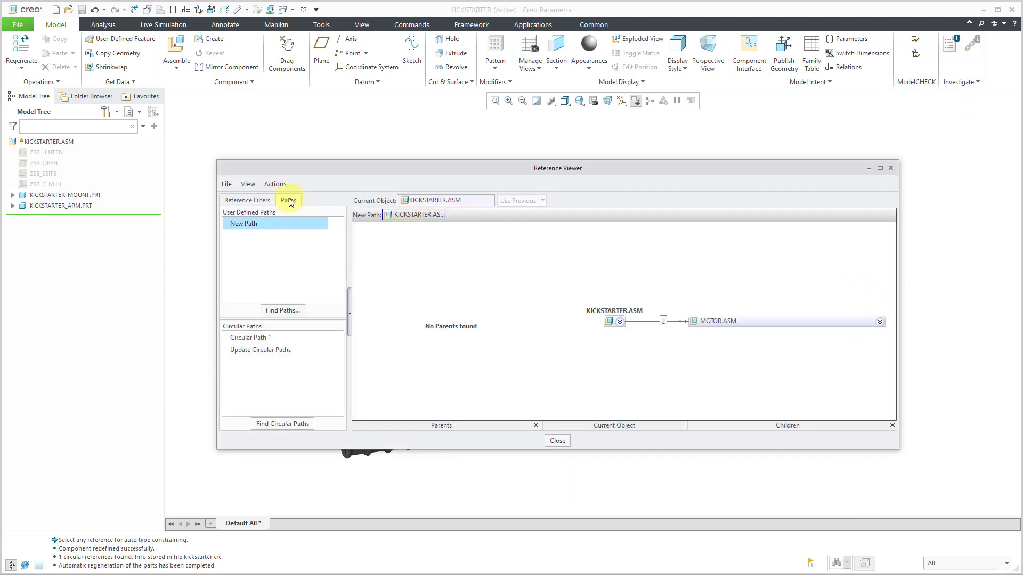
click(265, 337)
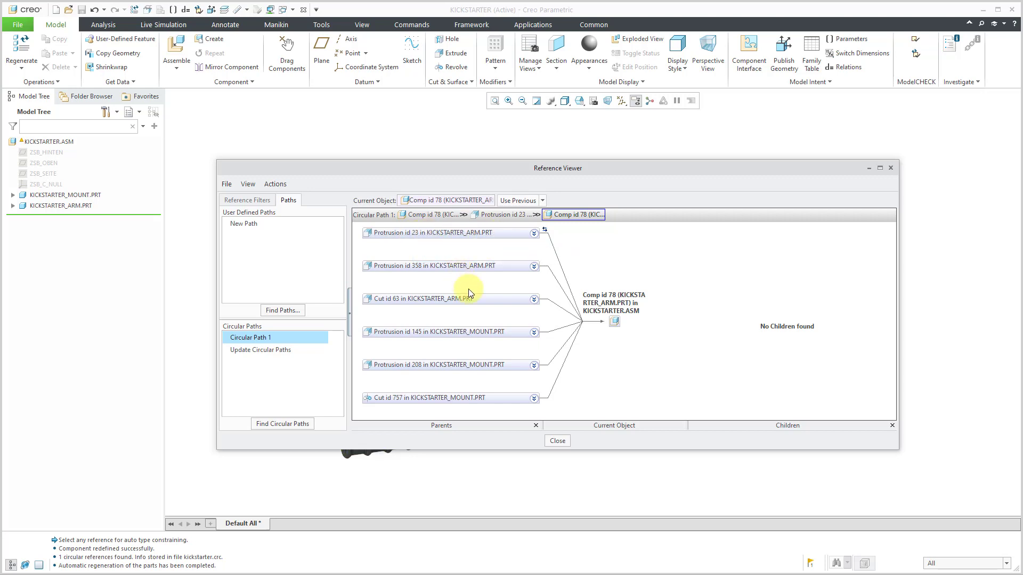
click(557, 441)
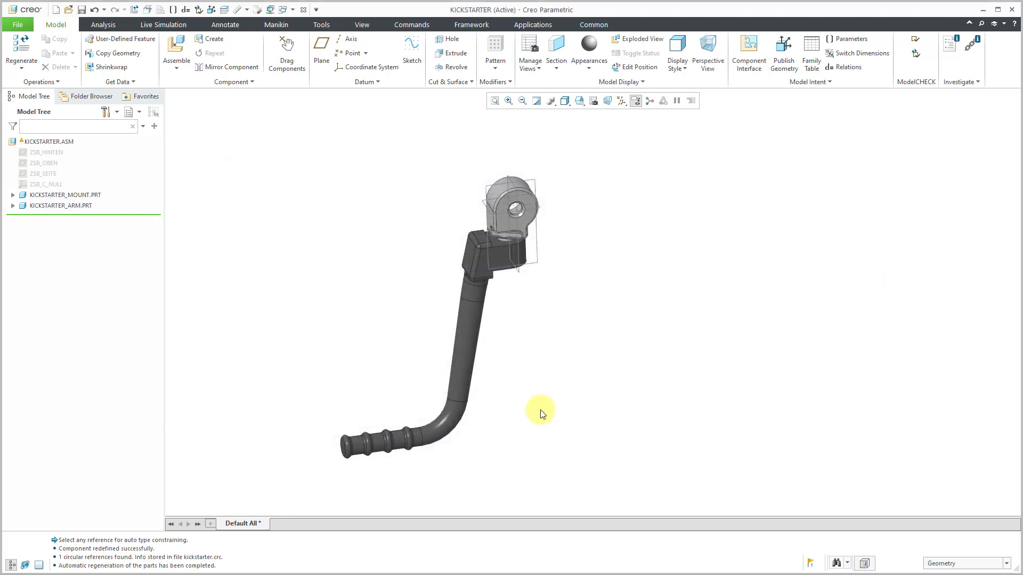
Step: Open KICKSTARTER_ARM.PRT in its own window and clear the read-only setting from all its features
click(56, 206)
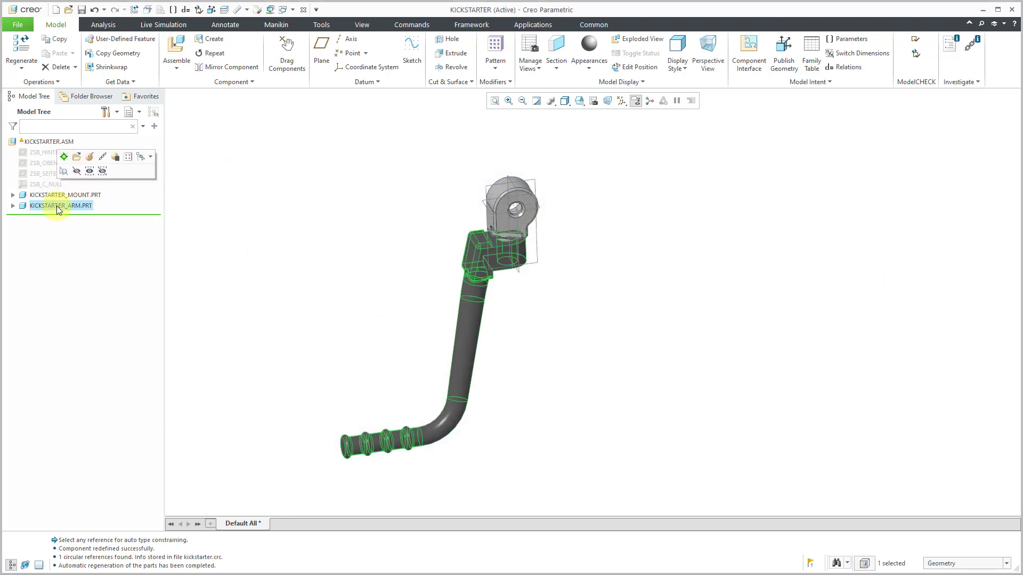
click(76, 158)
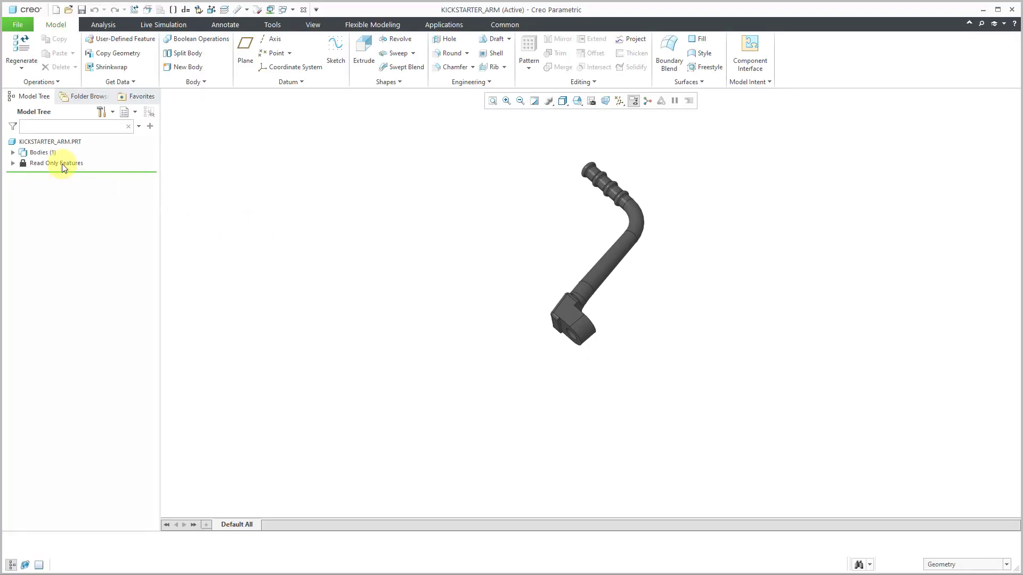
right_click(61, 164)
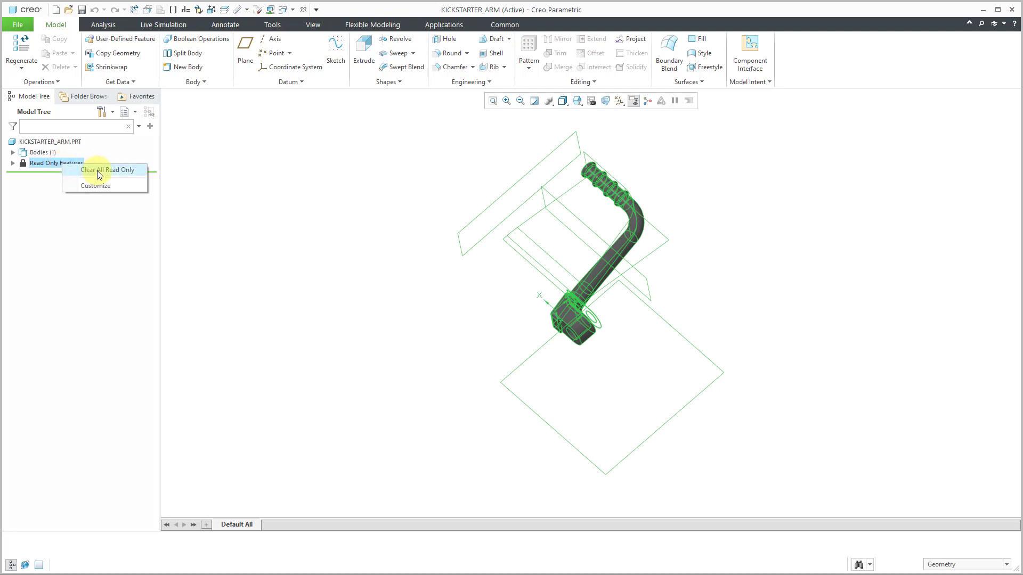
click(97, 170)
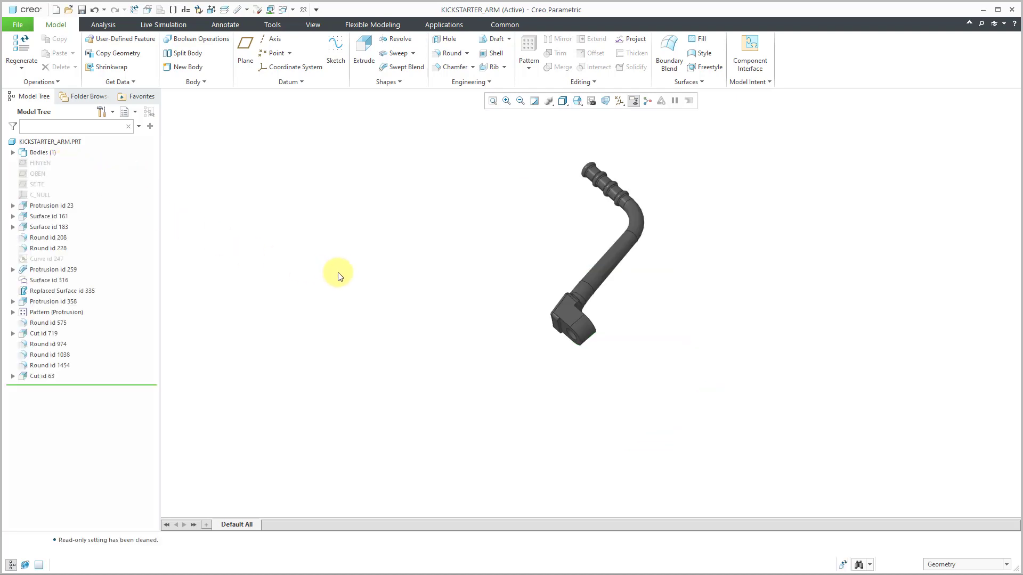
Step: Edit the definition of Protrusion id 23 in the arm part and open its internal section sketch
click(58, 207)
click(57, 206)
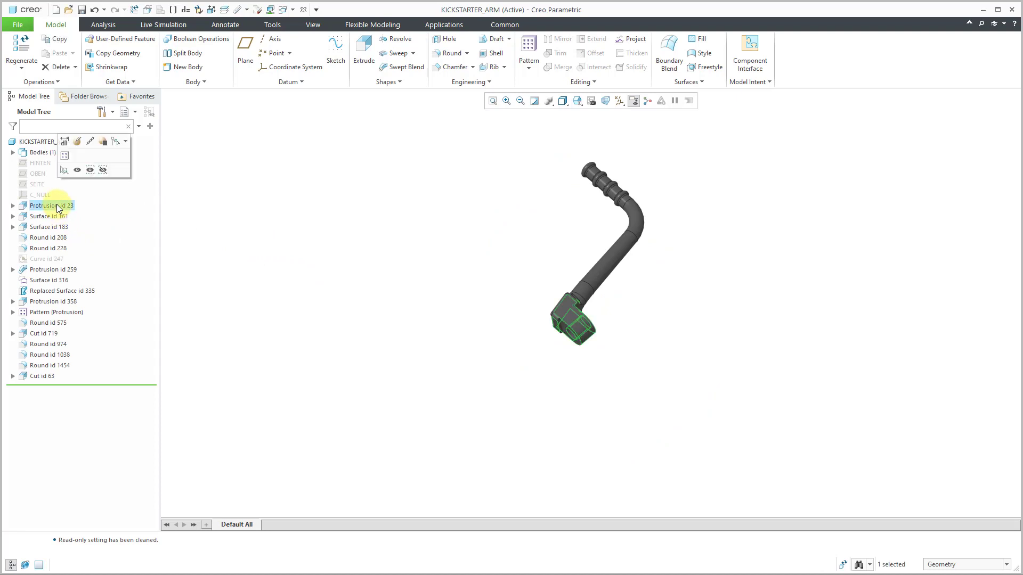
click(77, 141)
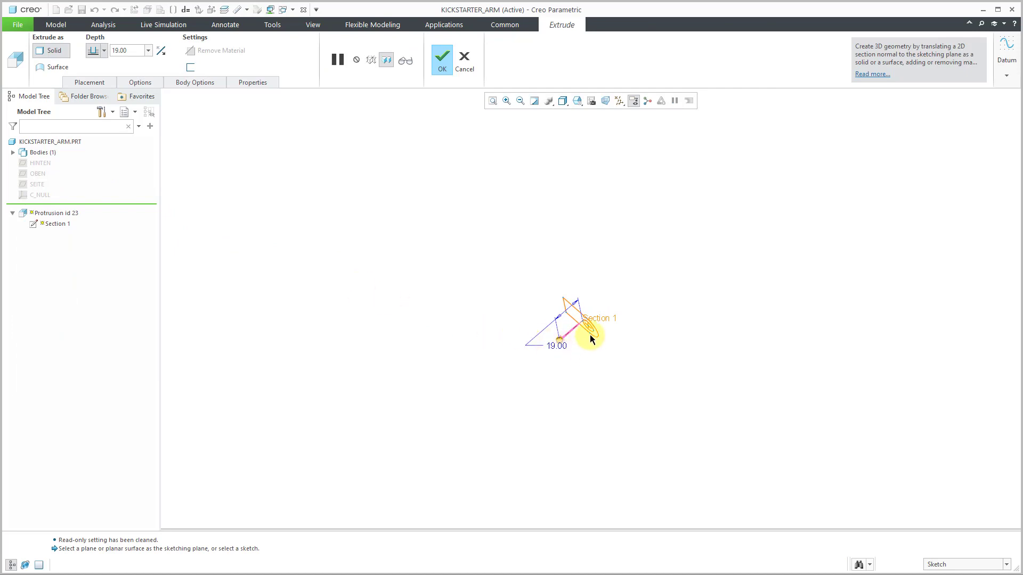
scroll(581, 341, up, 3)
middle_drag(566, 315, 570, 274)
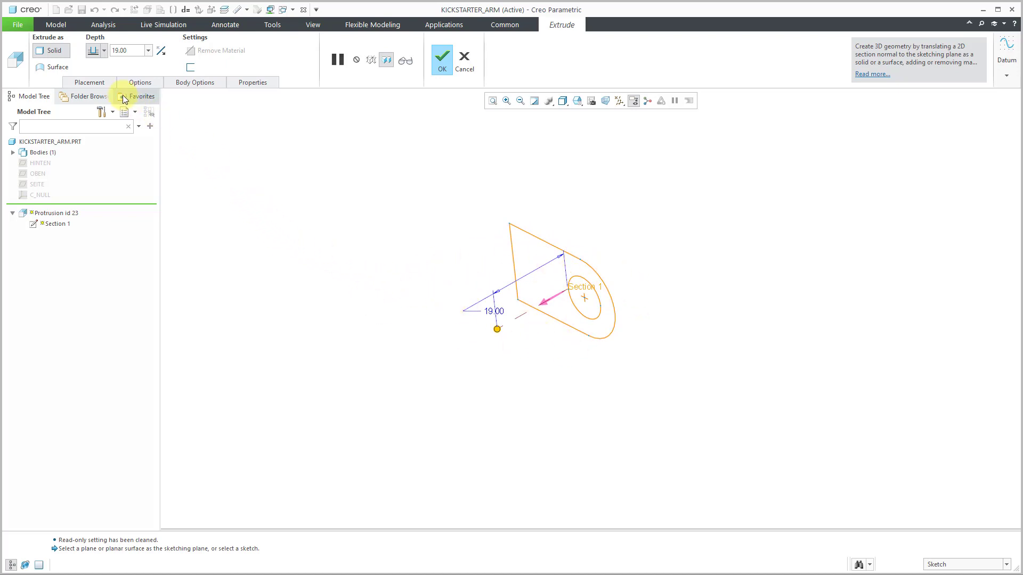
click(96, 82)
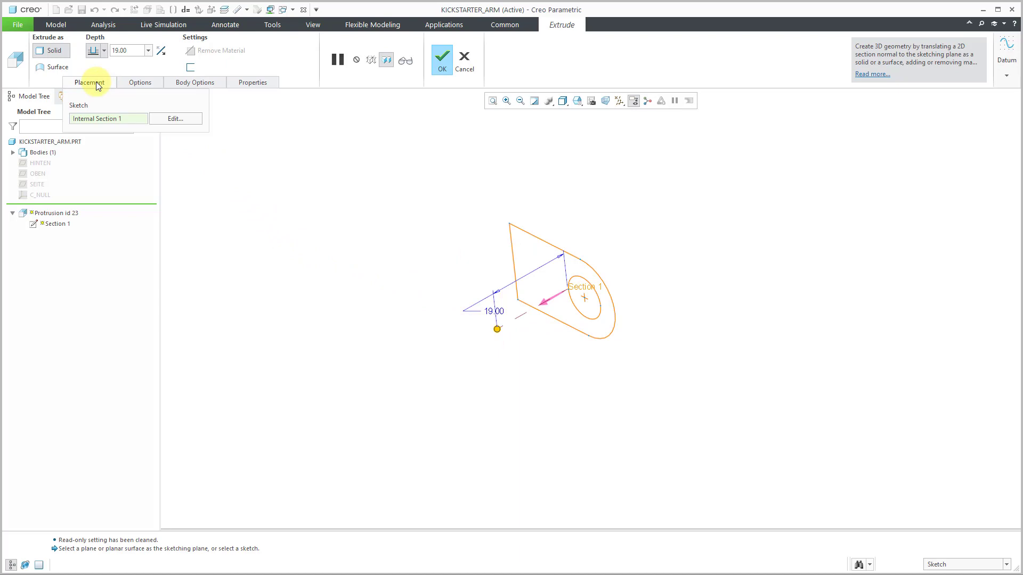
click(179, 119)
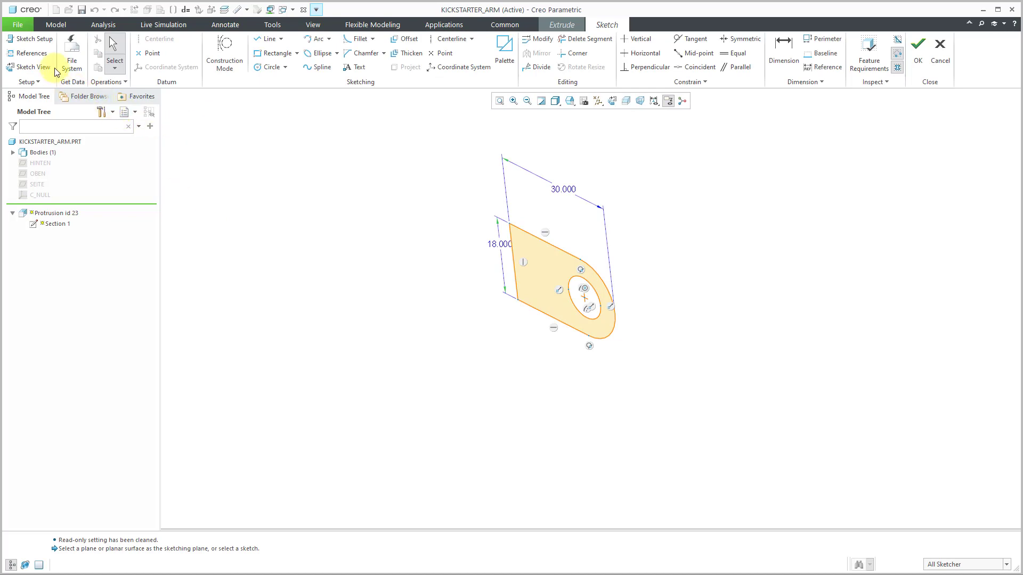
Step: Inspect the sketch setup of Protrusion id 23 for its full sketch plane and orientation references
click(34, 39)
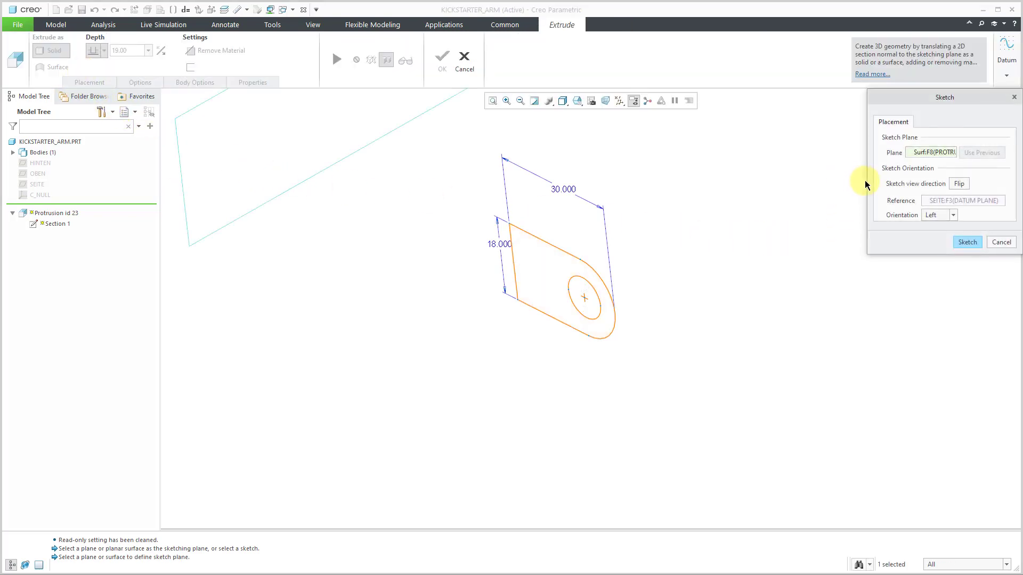
drag(868, 186, 750, 178)
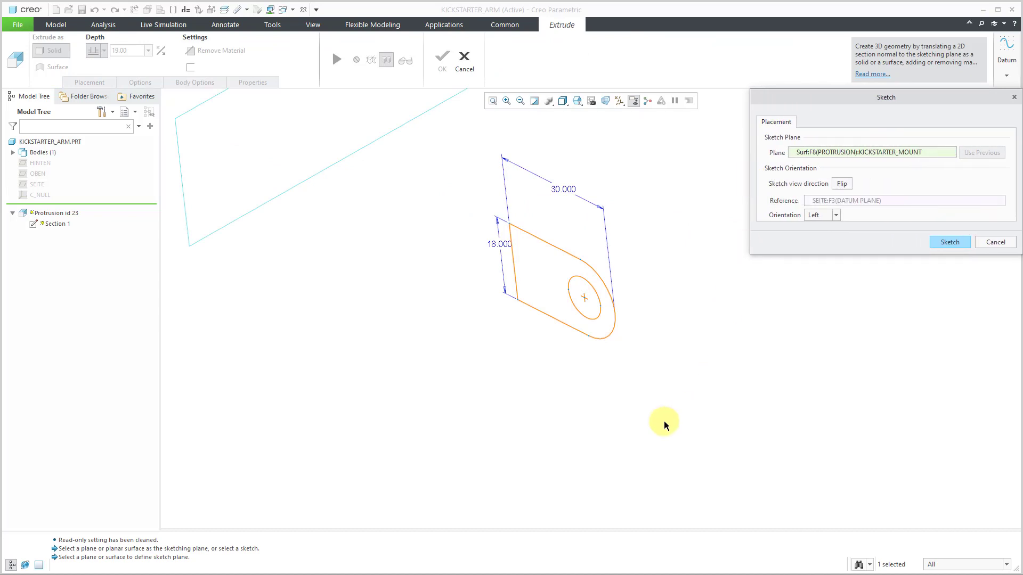
scroll(461, 404, down, 3)
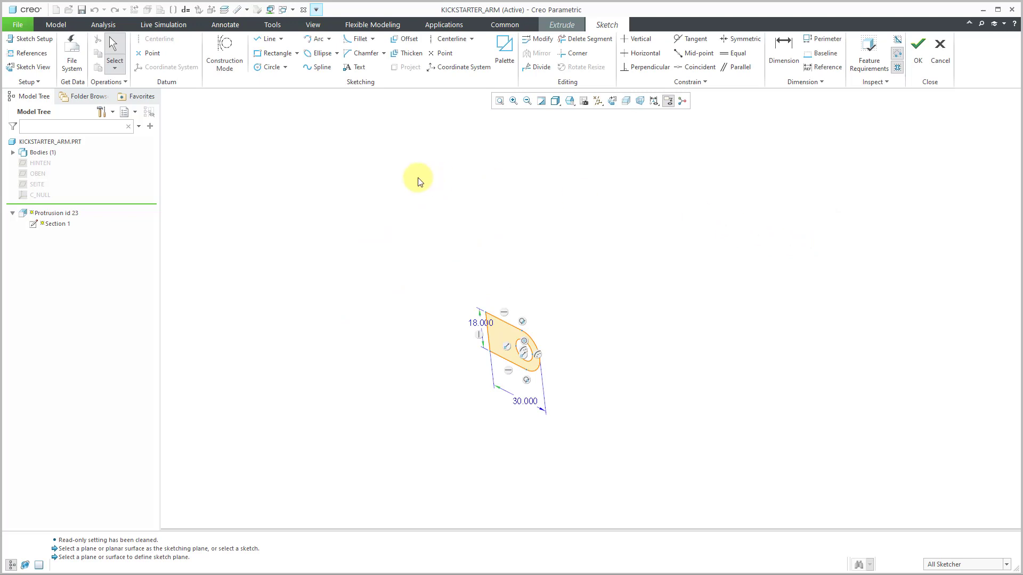
Step: Examine both edge references of the Protrusion id 23 sketch by highlighting each one against the section geometry
click(32, 54)
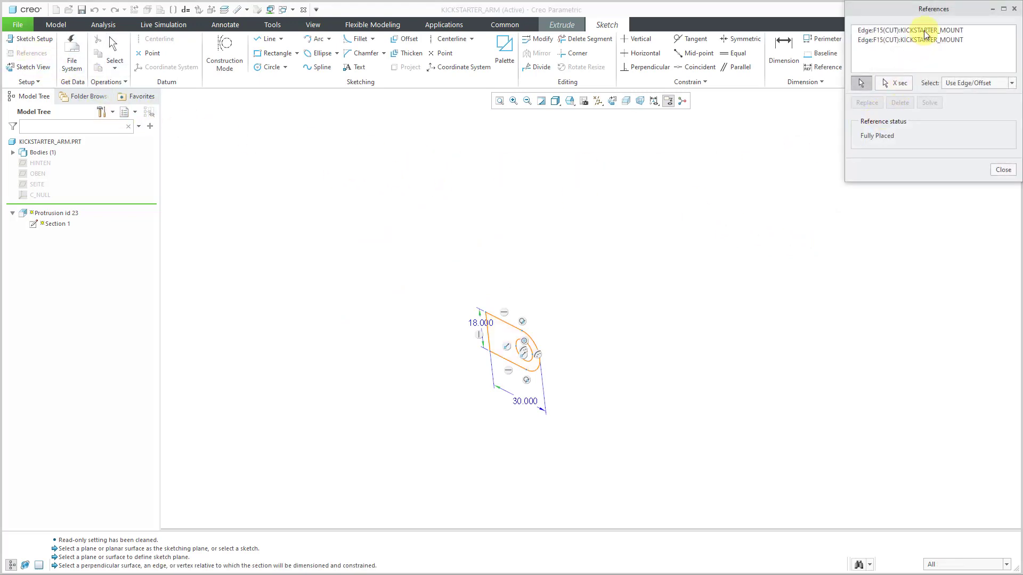
click(878, 30)
scroll(603, 198, down, 3)
mouse_move(570, 364)
middle_down()
mouse_move(570, 313)
mouse_move(601, 305)
mouse_move(601, 322)
middle_up()
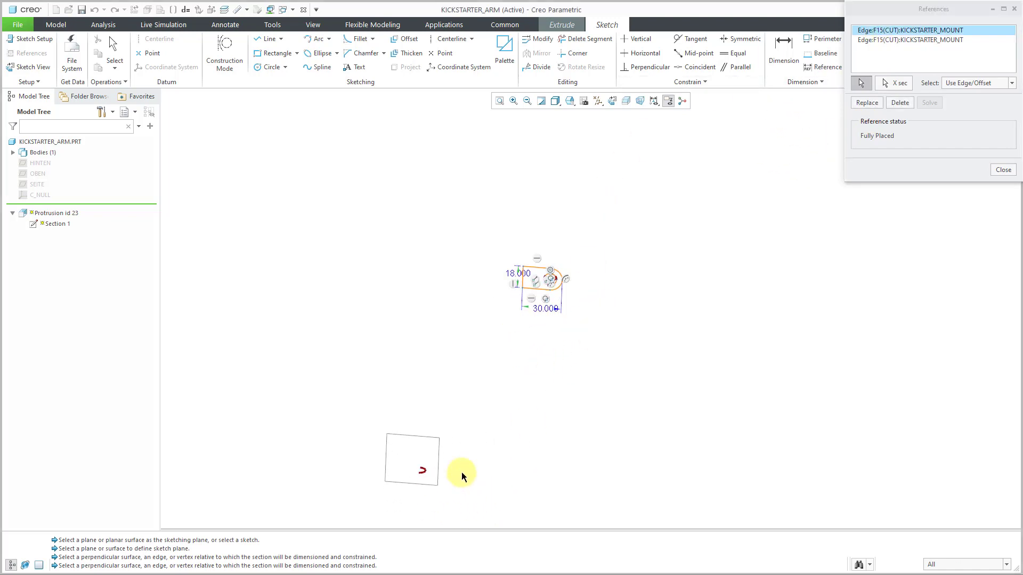
click(873, 40)
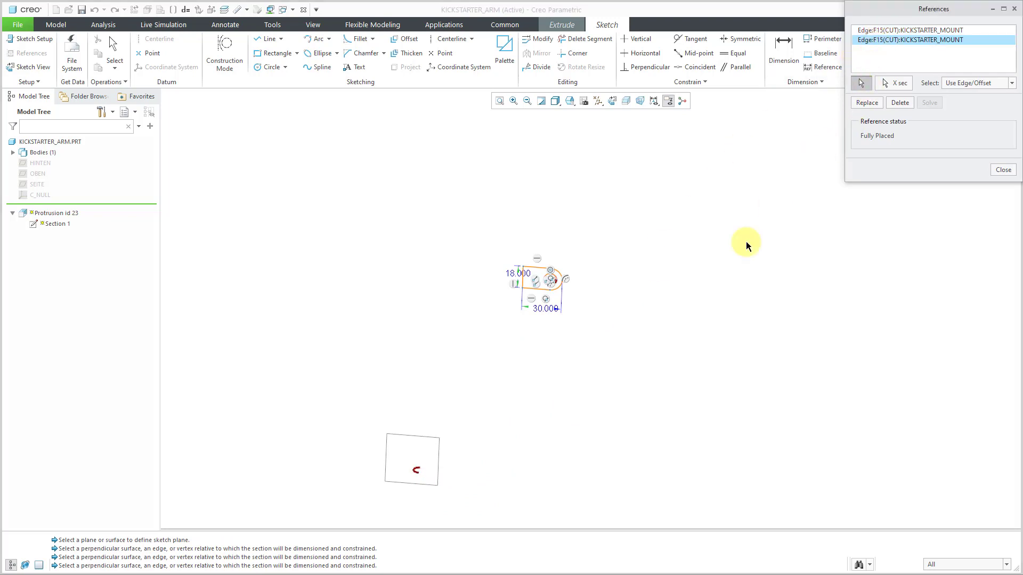
scroll(557, 287, up, 6)
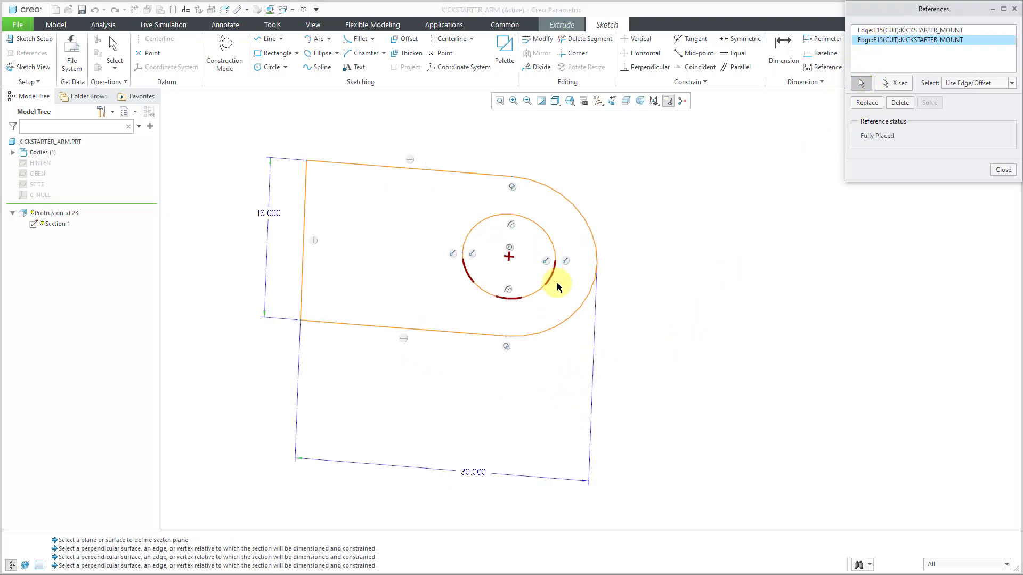
scroll(561, 261, down, 2)
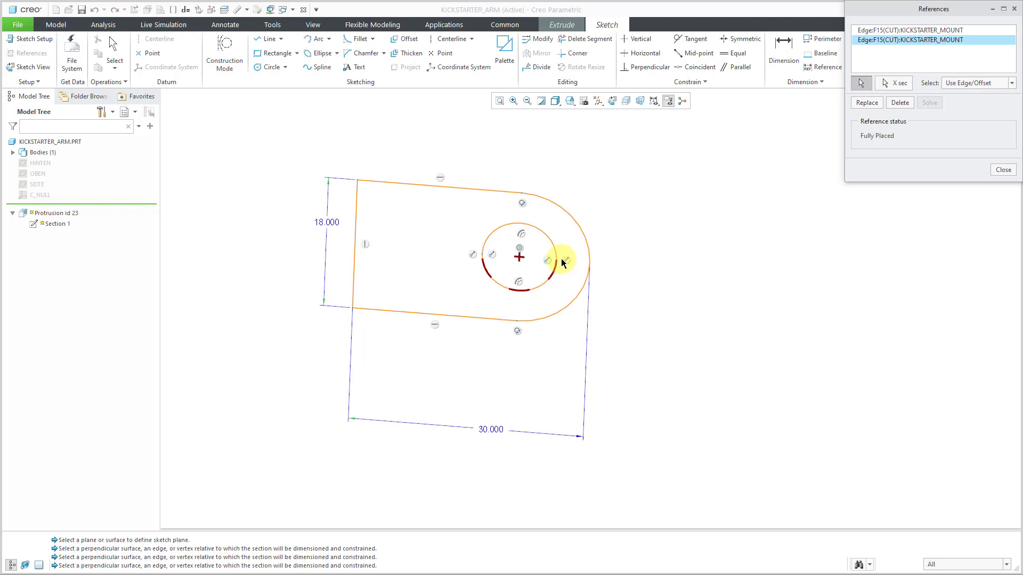
scroll(562, 262, down, 6)
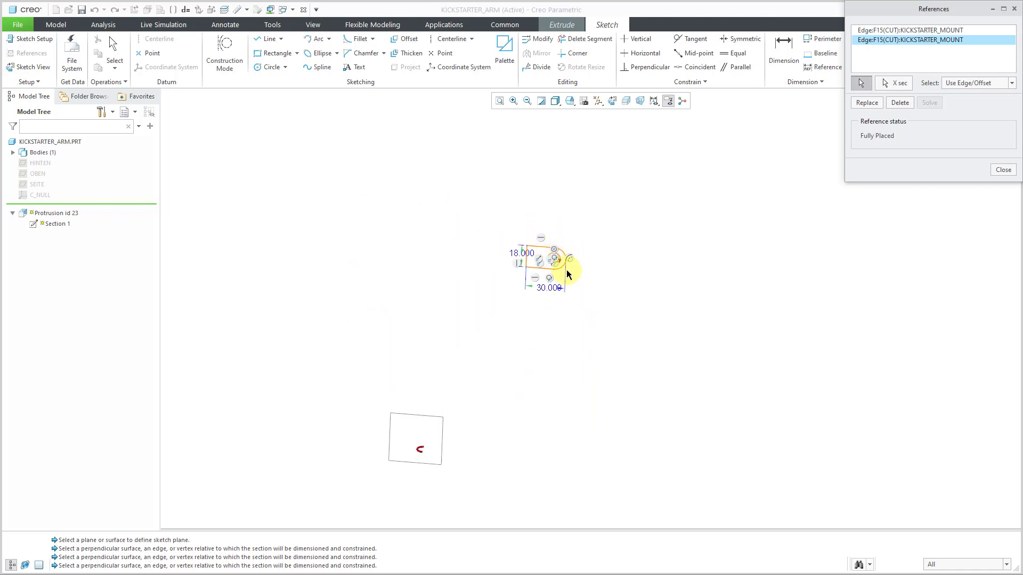
scroll(555, 260, up, 5)
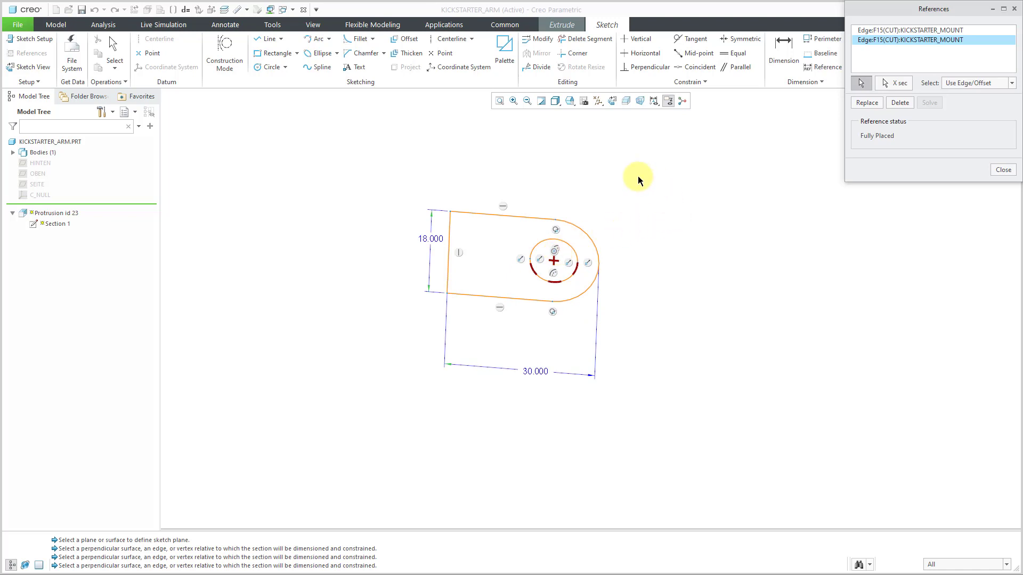
Step: Close the reference list, quit the Protrusion id 23 sketch without saving, and cancel the feature redefinition
scroll(638, 176, down, 4)
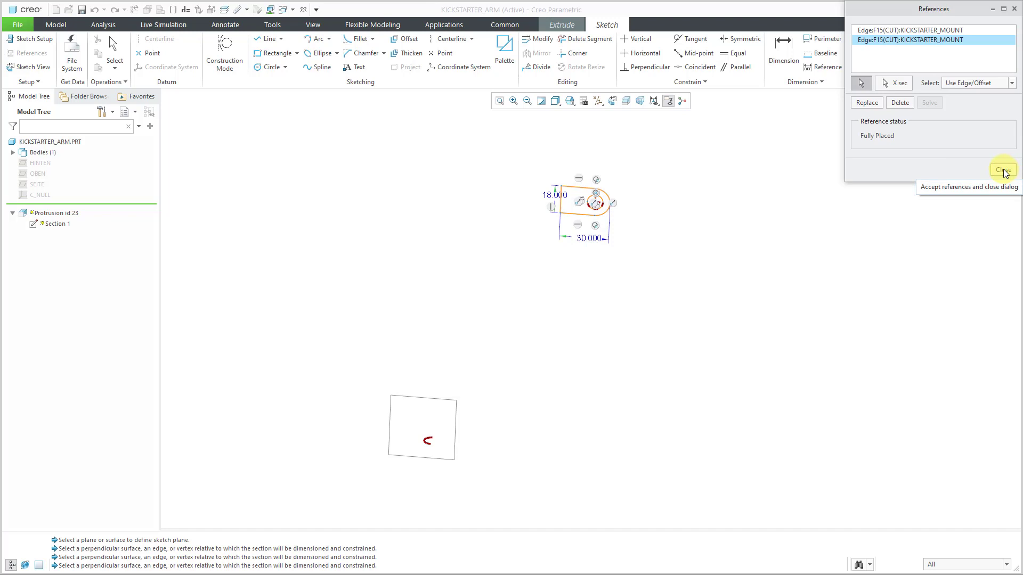
click(1003, 170)
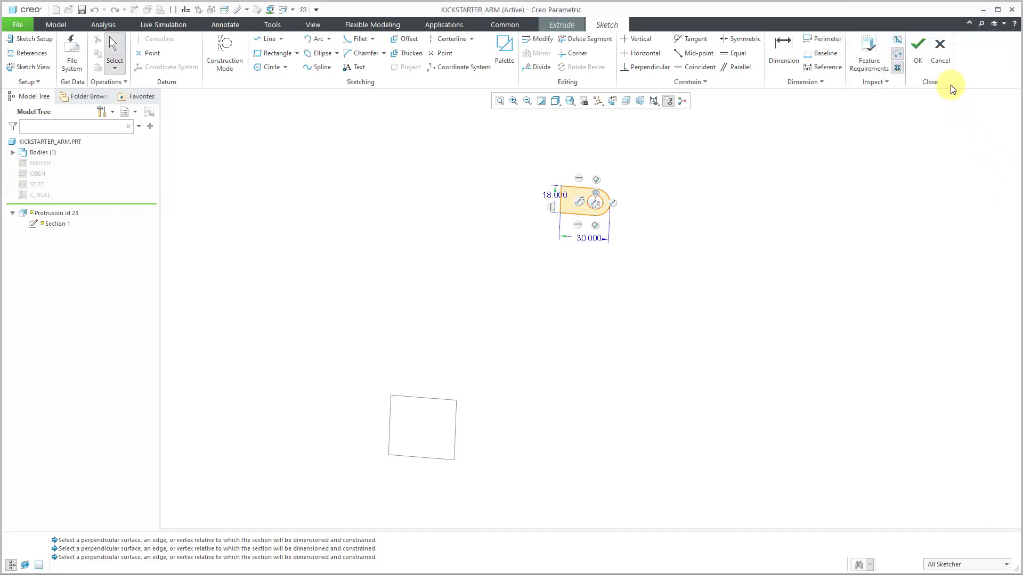
click(939, 59)
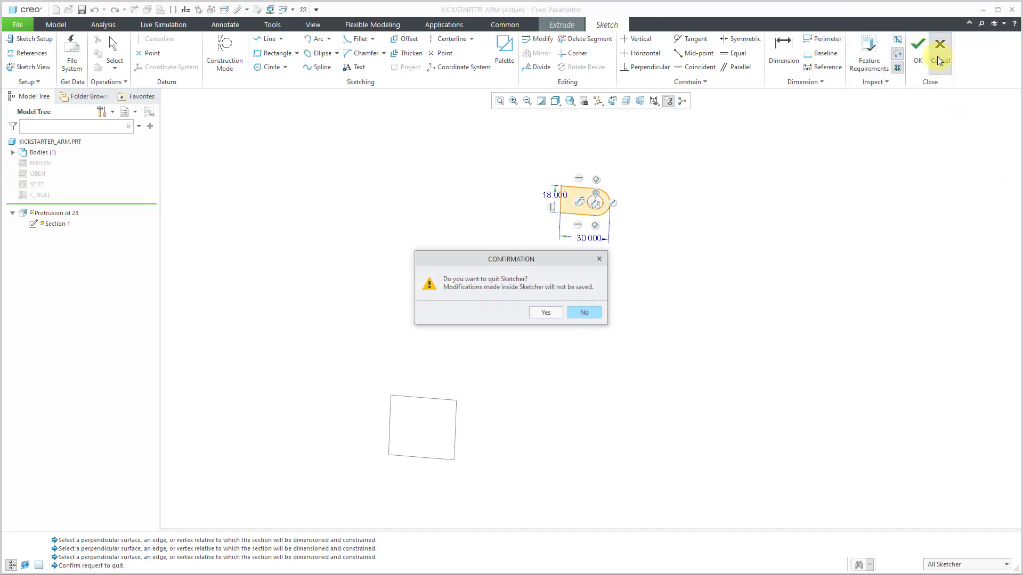
click(545, 312)
click(463, 62)
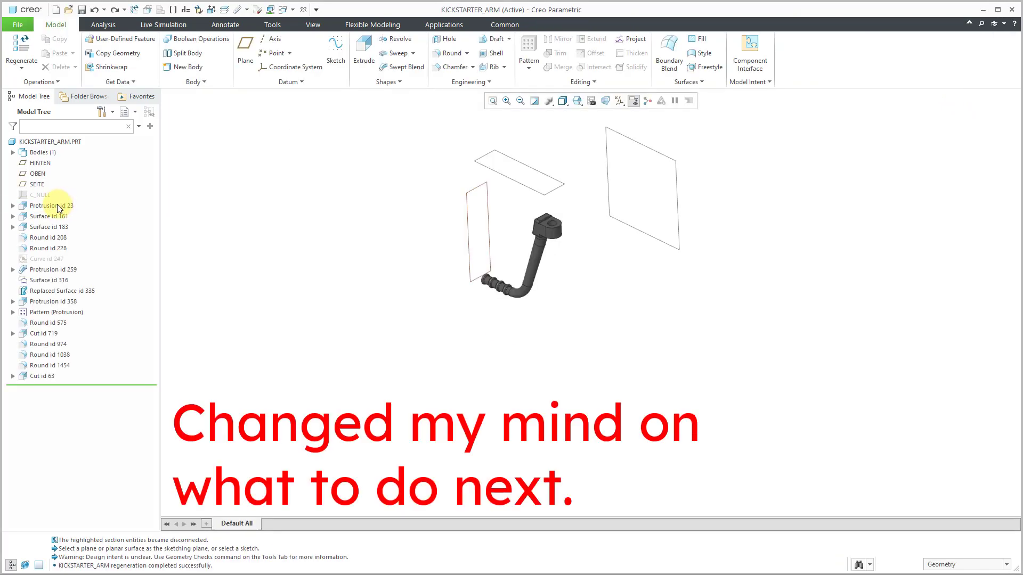
Step: Edit the definition of Protrusion id 23 again and open its internal section sketch
click(52, 205)
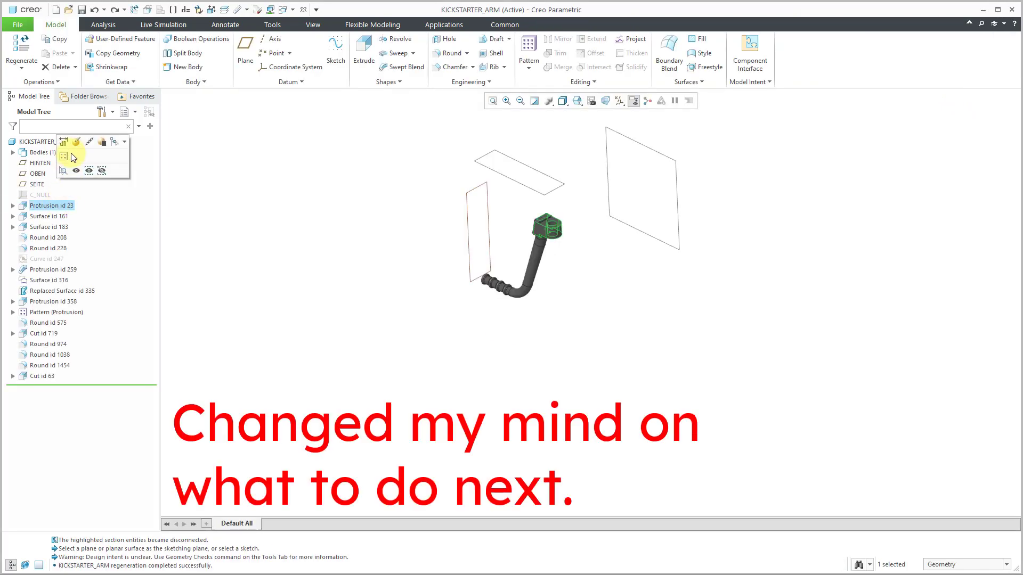
click(75, 143)
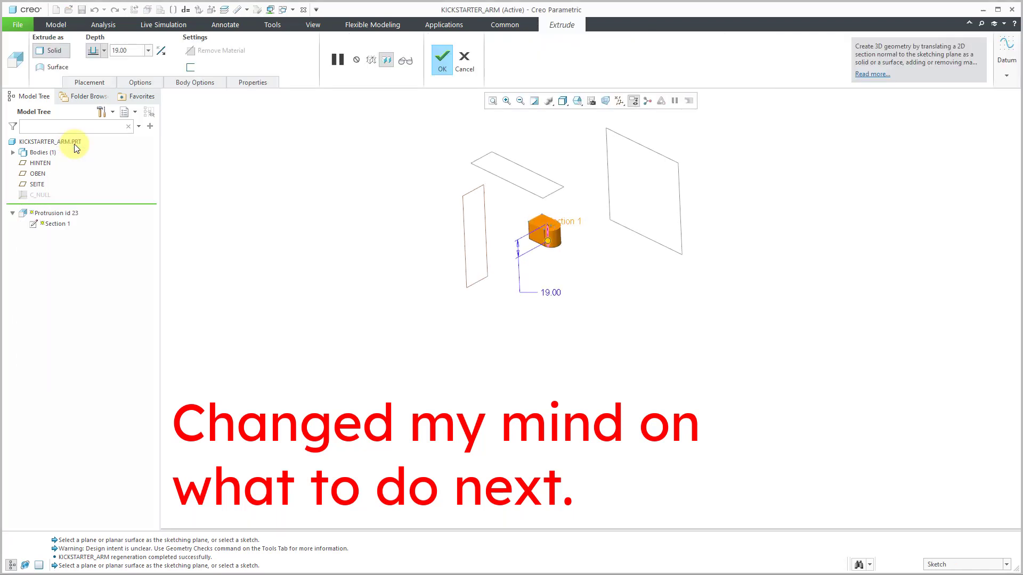
click(87, 83)
click(179, 120)
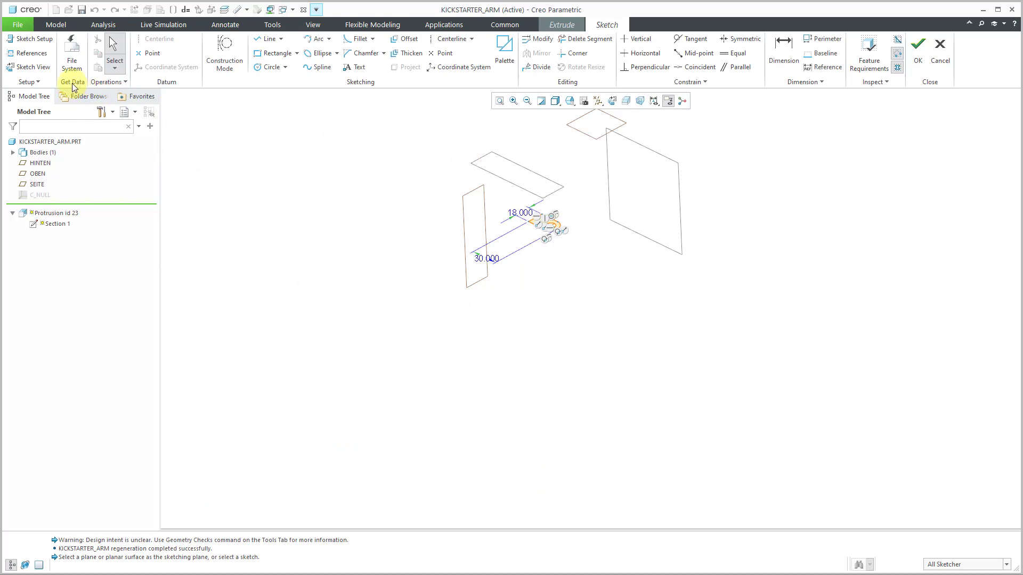
Step: Delete both KICKSTARTER_MOUNT edge references from the Protrusion id 23 section sketch
click(30, 53)
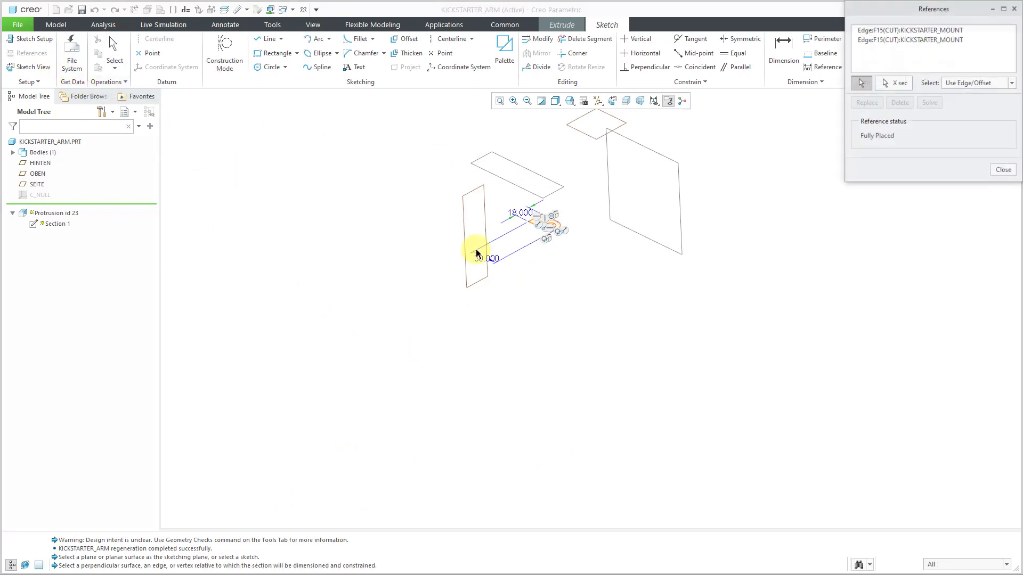
click(904, 31)
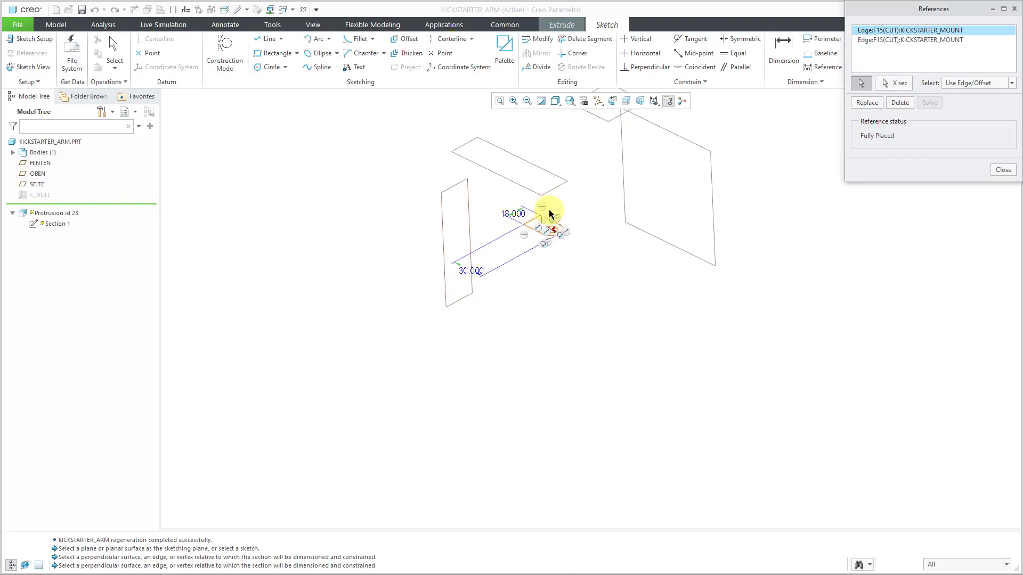
scroll(562, 222, up, 3)
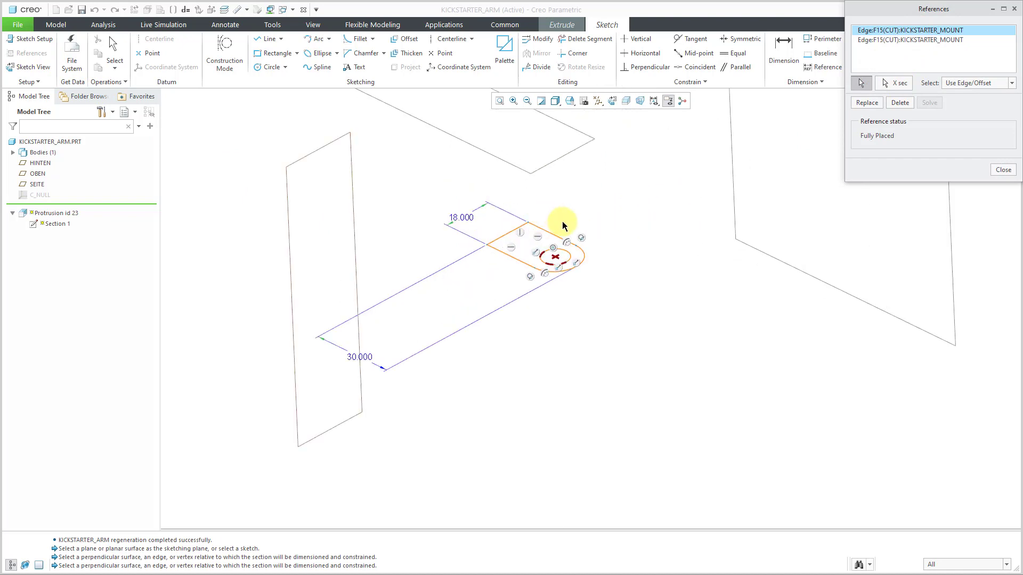
click(897, 104)
click(897, 105)
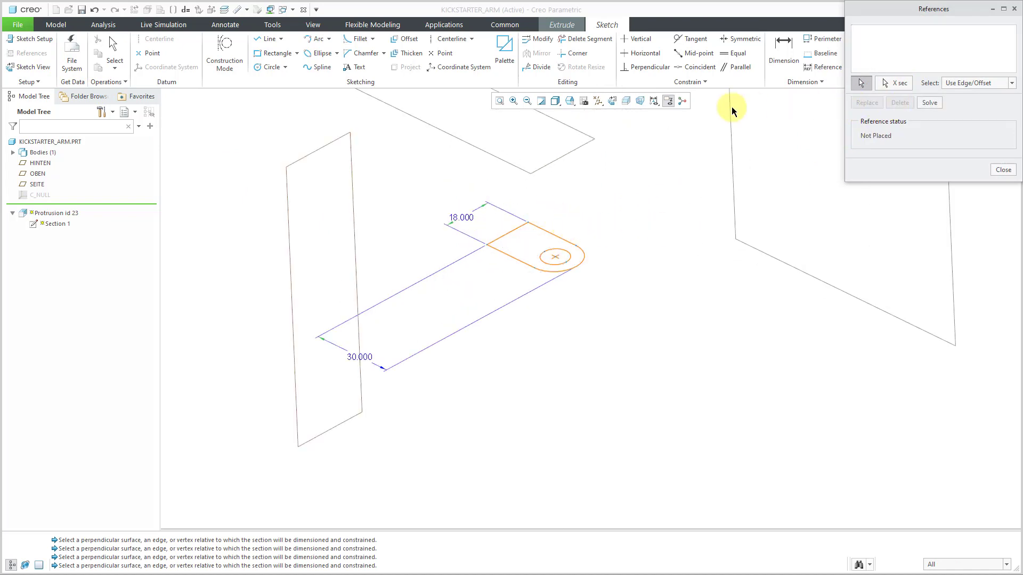
Step: Orient the sketch to 2D, add datum planes SEITE and OBEN as sketch references, and solve the section
click(611, 102)
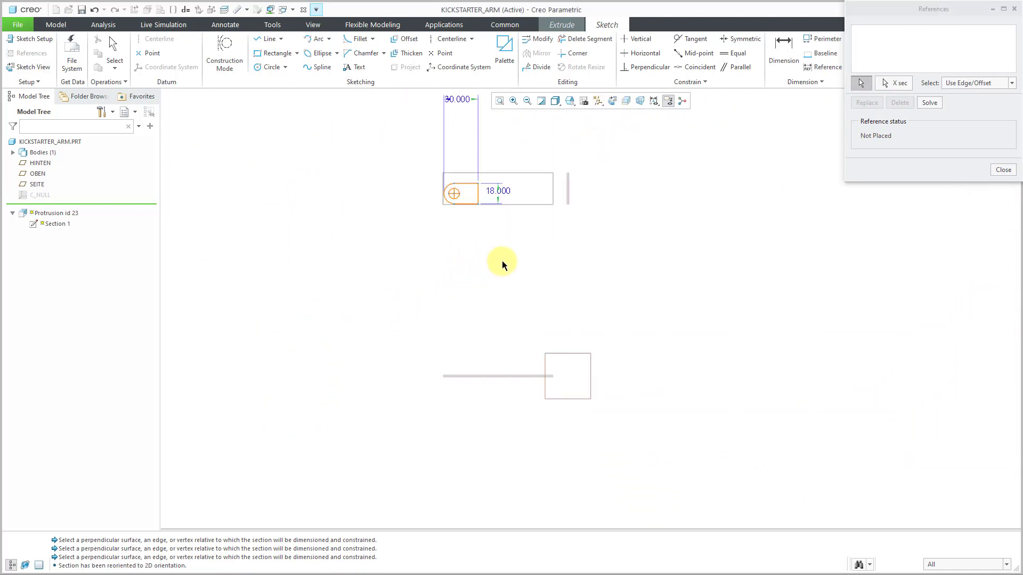
click(567, 197)
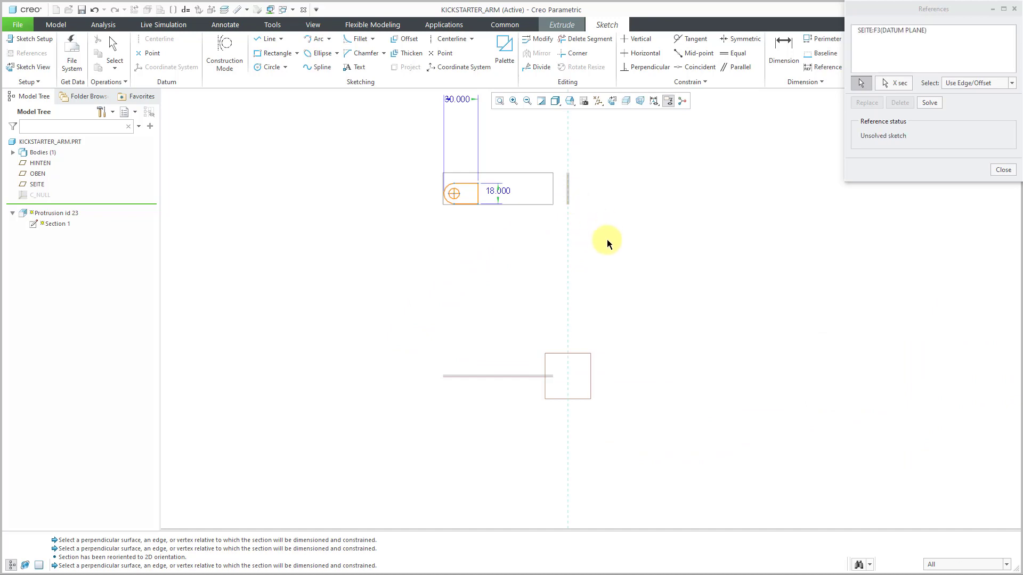
click(514, 377)
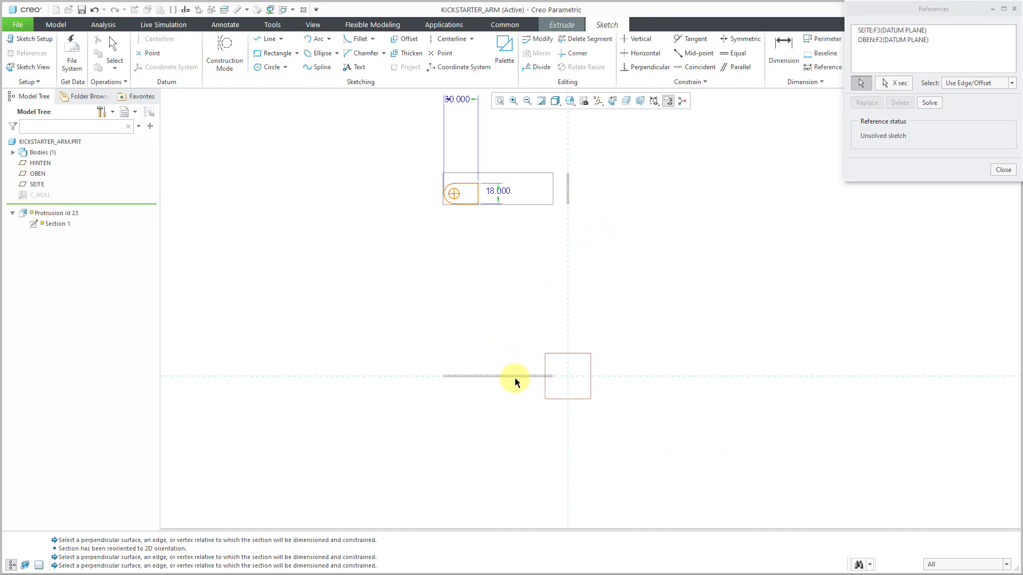
click(930, 103)
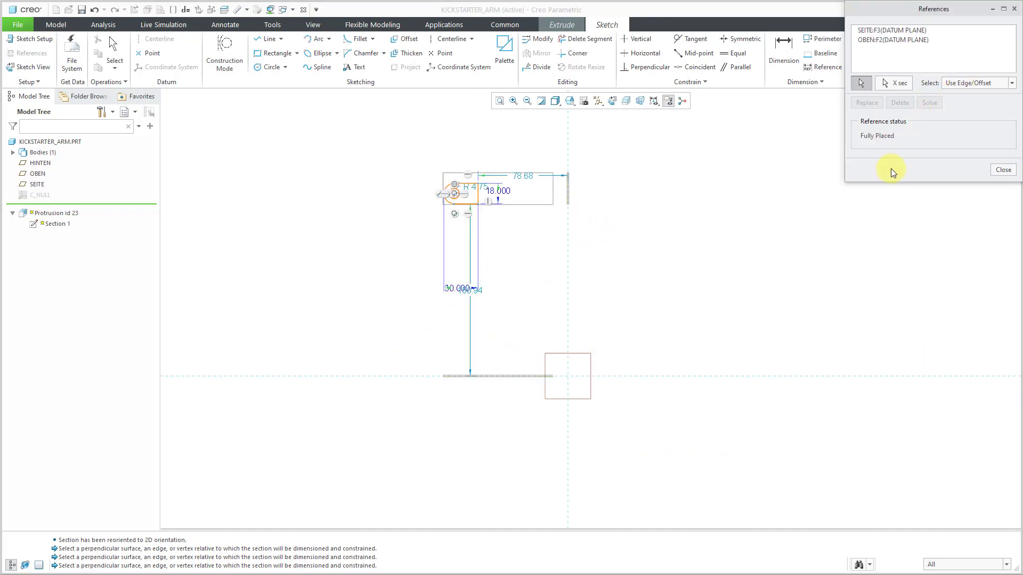
Step: Turn off the display of datum planes and axes, and accept the new sketch references
click(602, 103)
click(618, 160)
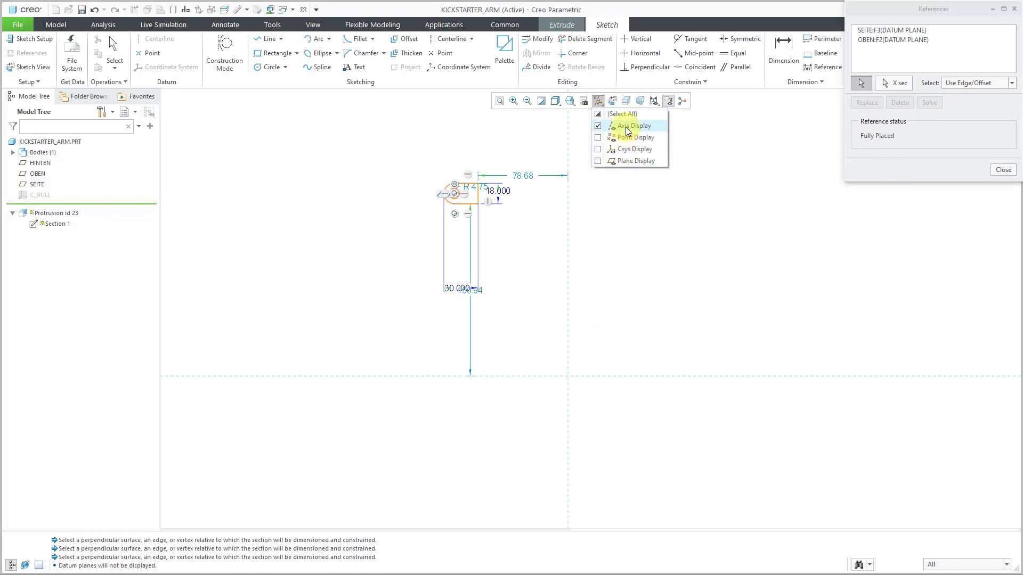
click(627, 130)
scroll(539, 184, up, 2)
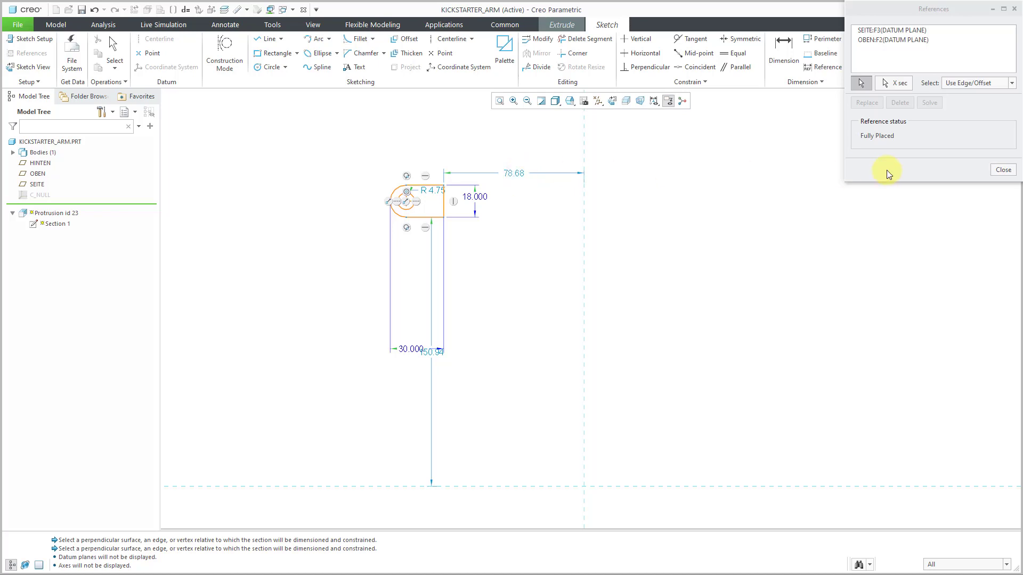
click(1012, 172)
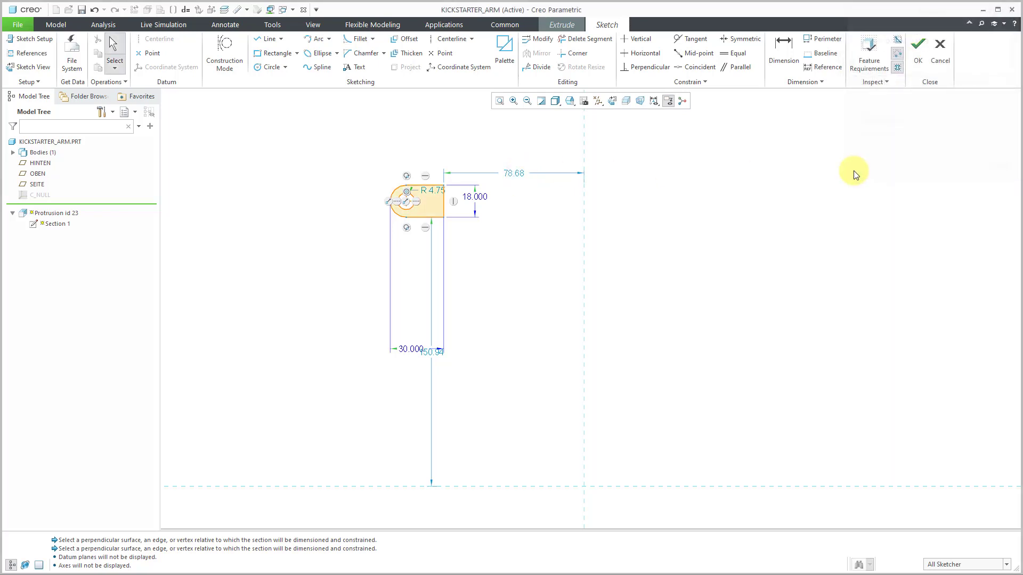
Step: Set the section's horizontal offset from SEITE and its vertical offset from OBEN both to 0
double_click(519, 173)
text(0)
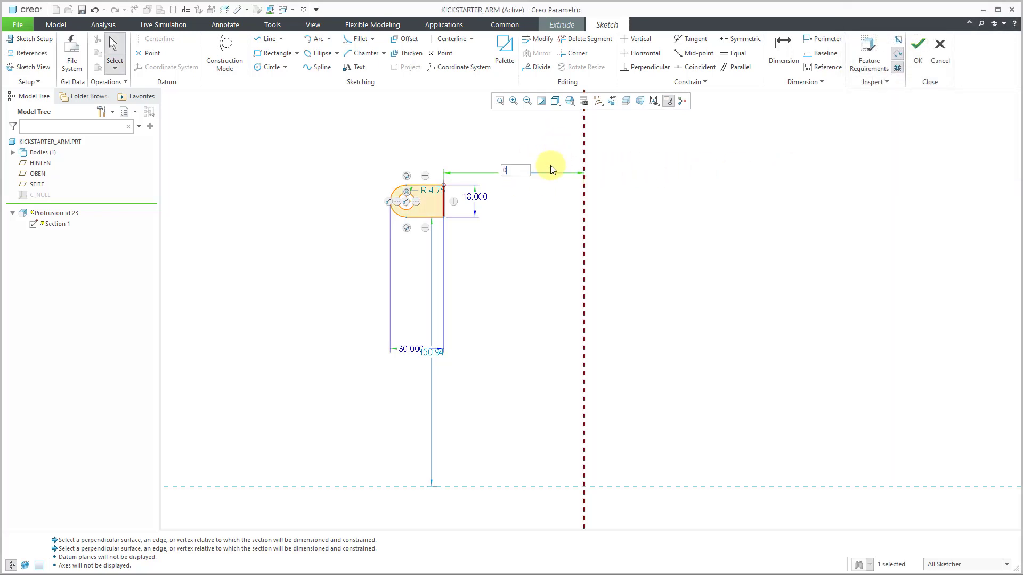
key(Return)
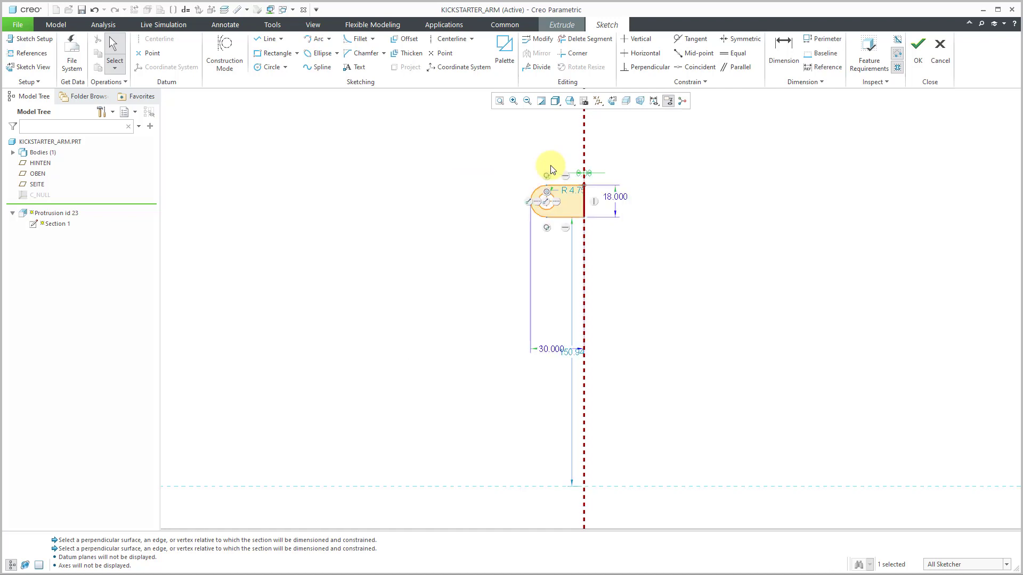
double_click(566, 354)
text(0)
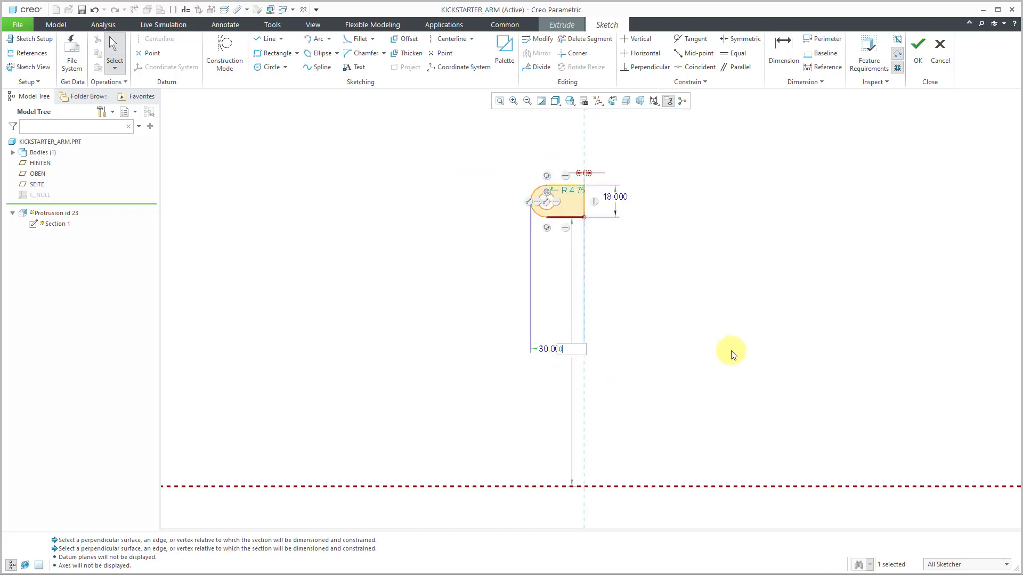
key(Return)
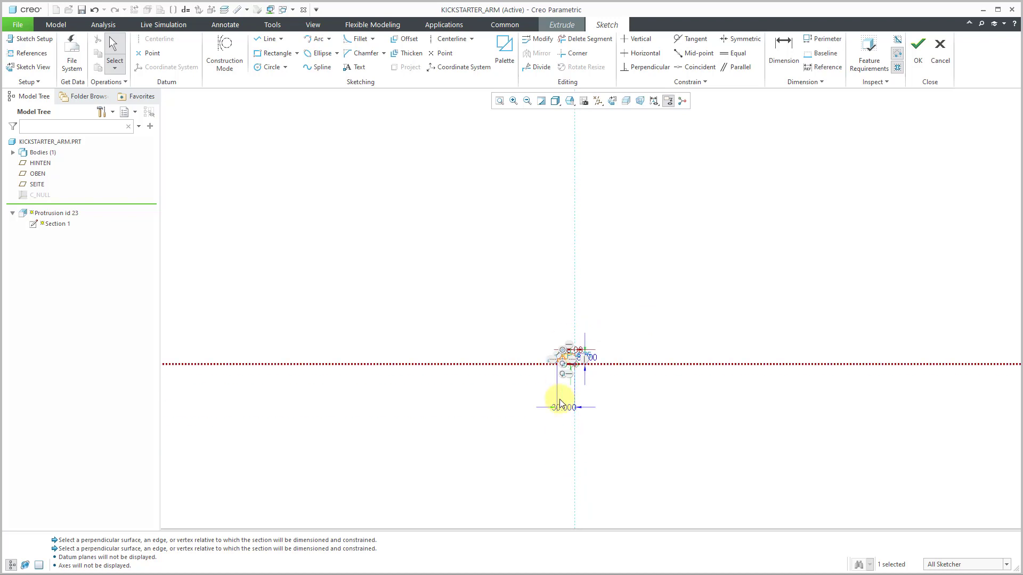
scroll(609, 266, up, 2)
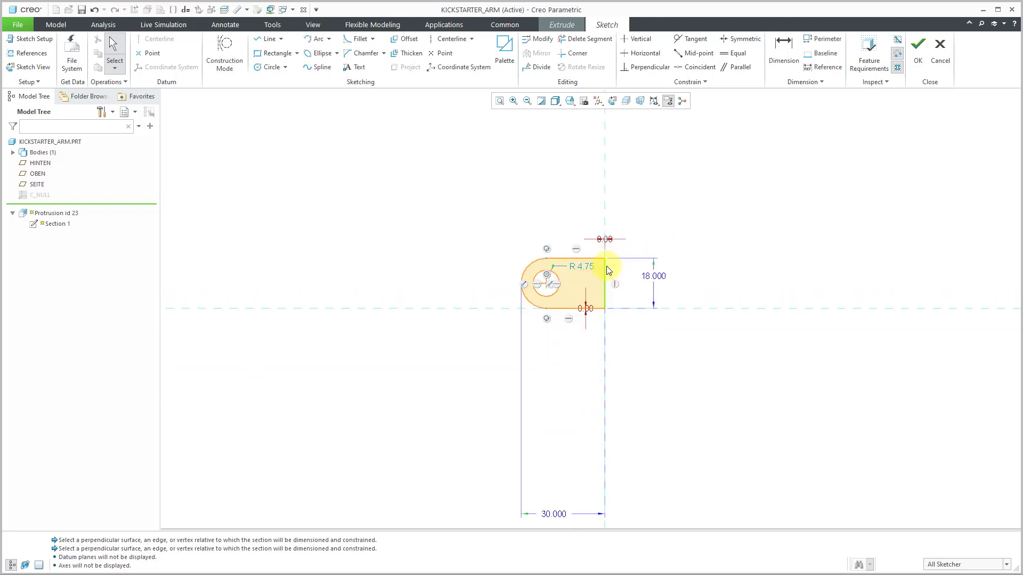
Step: Lock the hole's radius dimension, then accept the sketch and complete the redefinition of Protrusion id 23
click(587, 268)
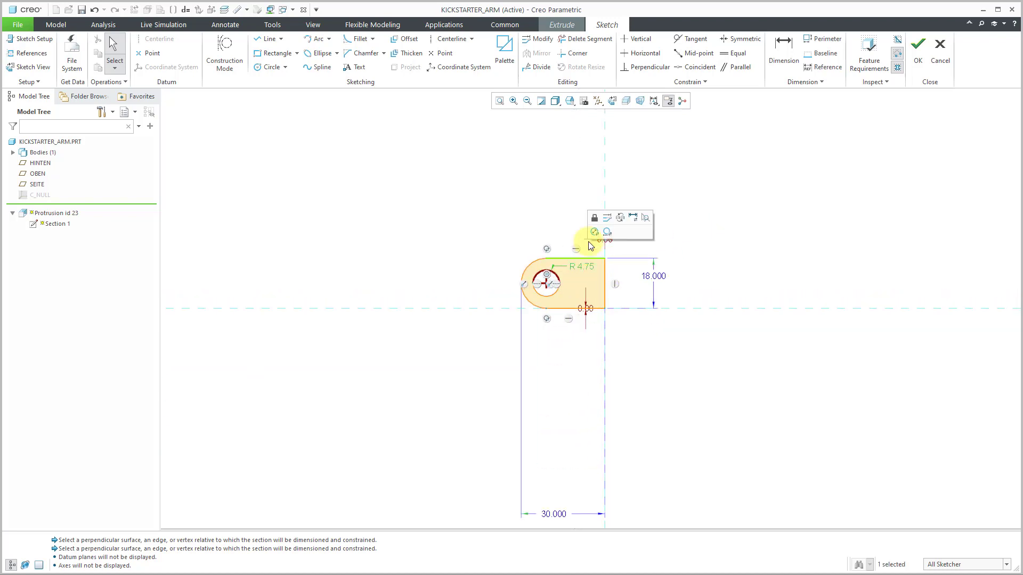
click(594, 219)
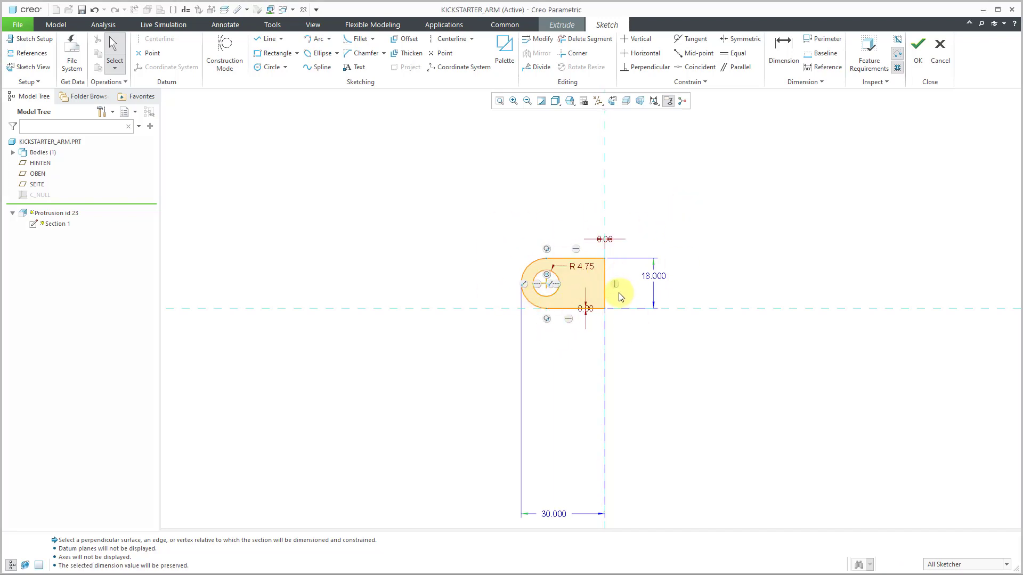
click(918, 53)
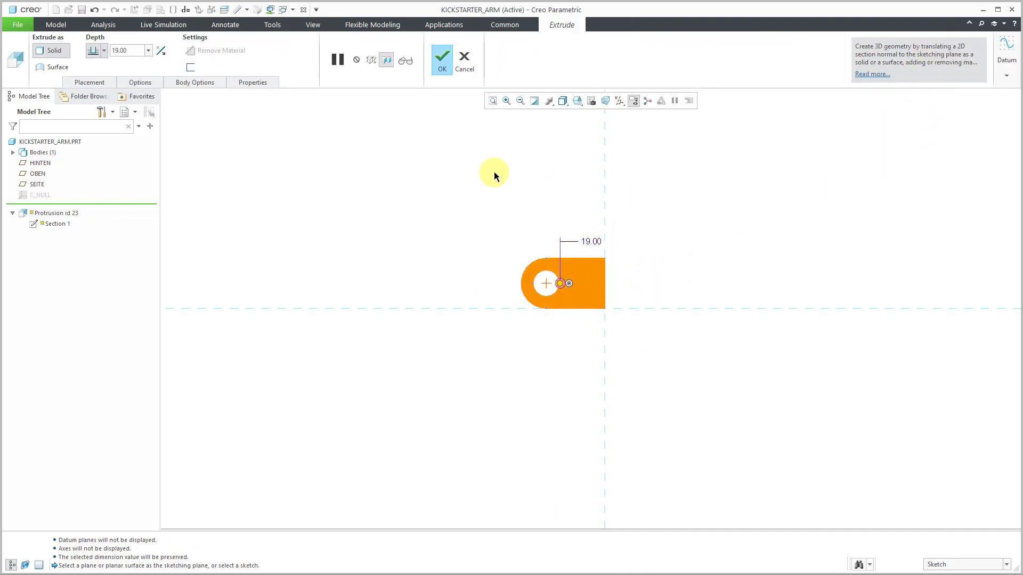
click(443, 69)
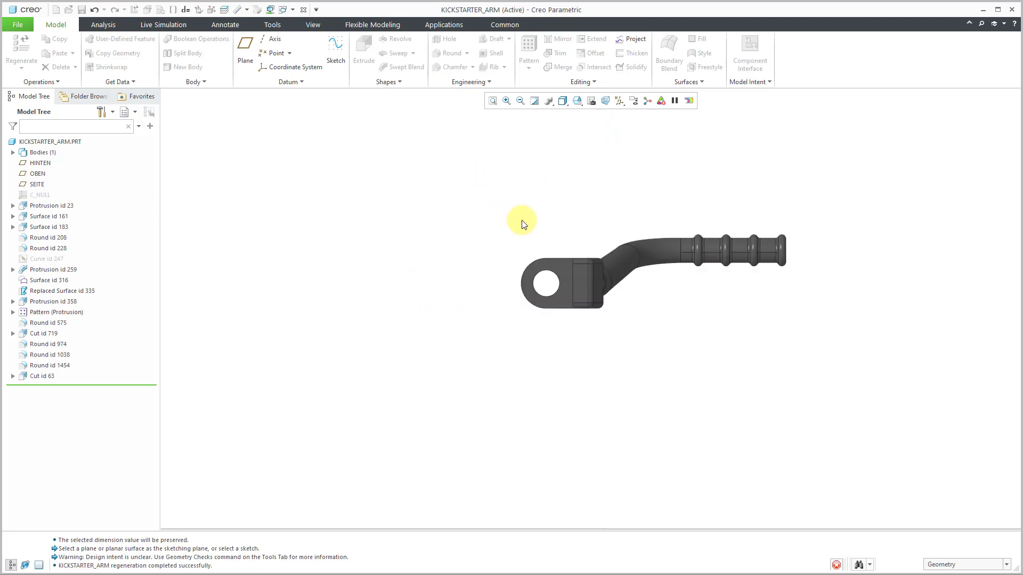
Step: Turn the datum plane display back on for the arm part
middle_drag(523, 219, 568, 228)
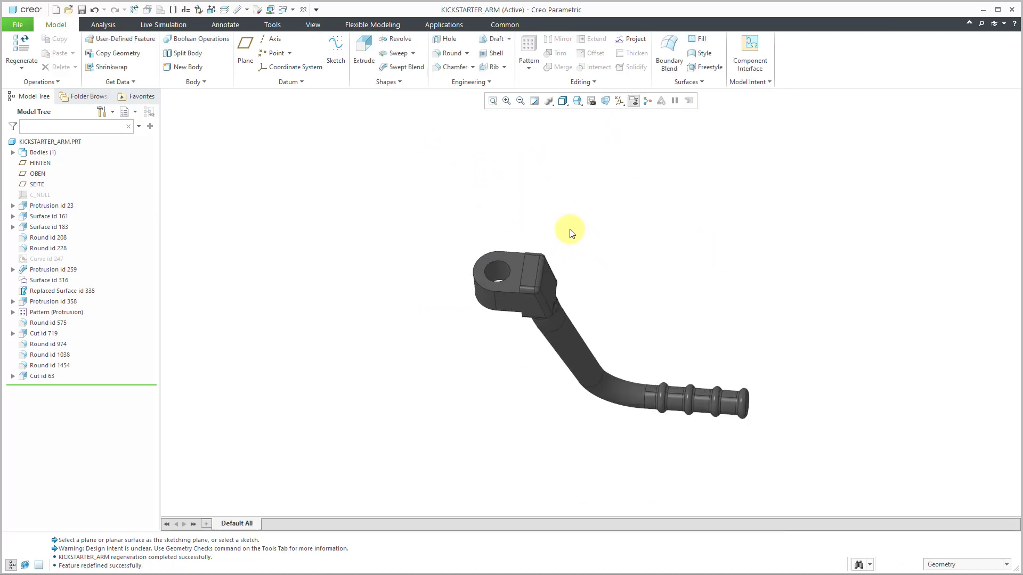
click(621, 102)
click(643, 160)
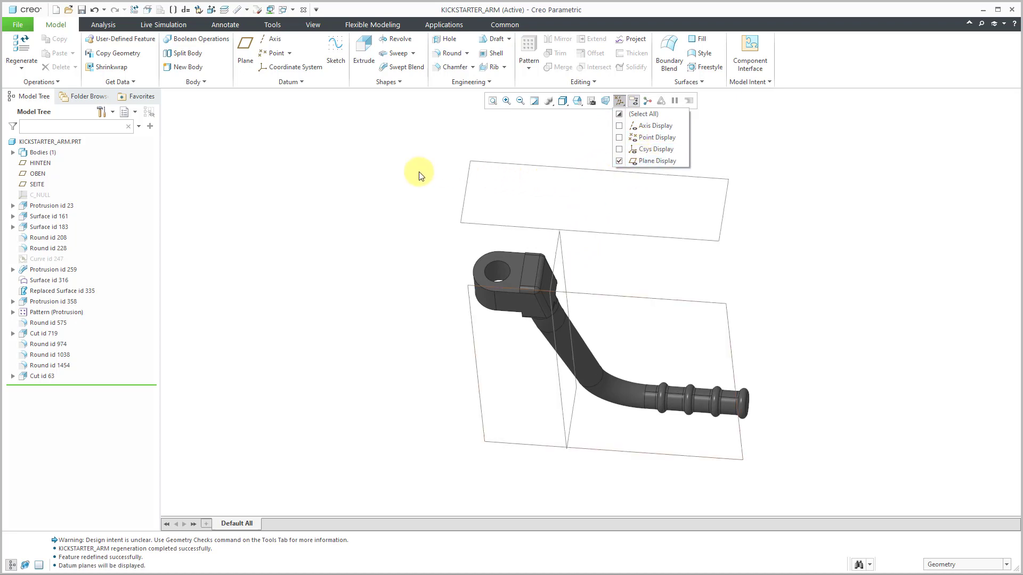
click(380, 173)
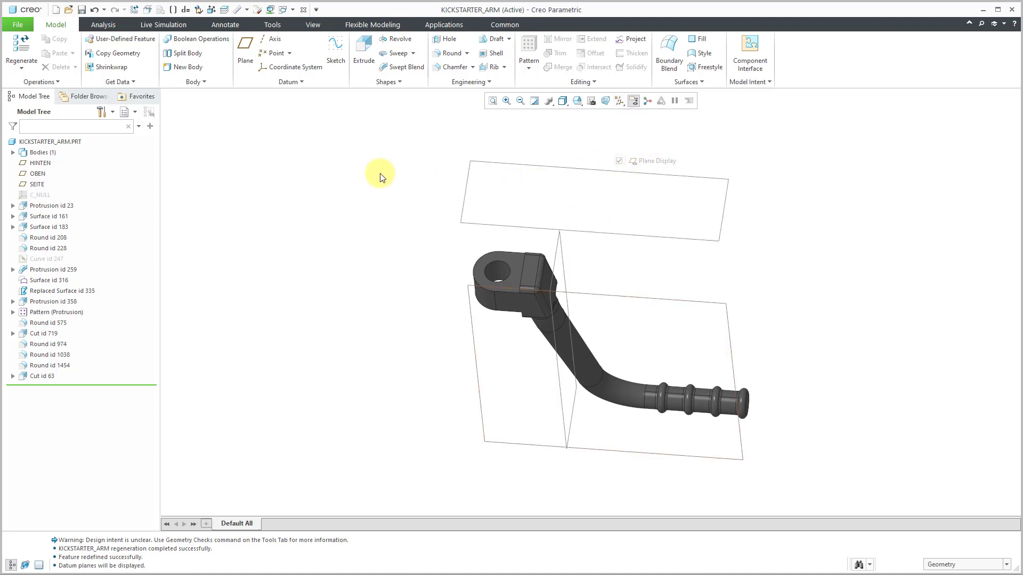
Step: Edit the references of Protrusion id 23, replacing the external mount surface with the arm's own HINTEN datum plane
click(56, 207)
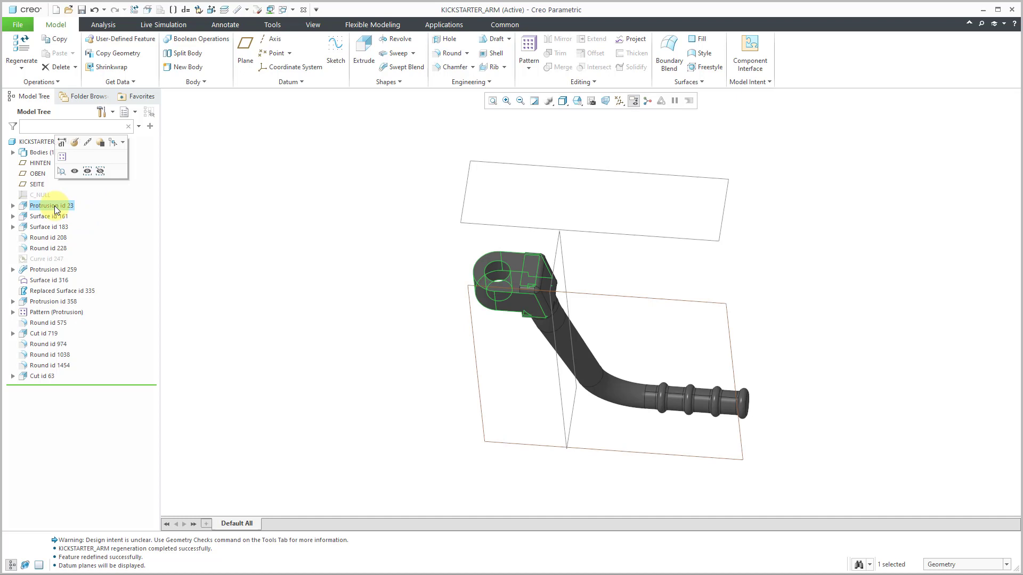
click(88, 143)
click(547, 282)
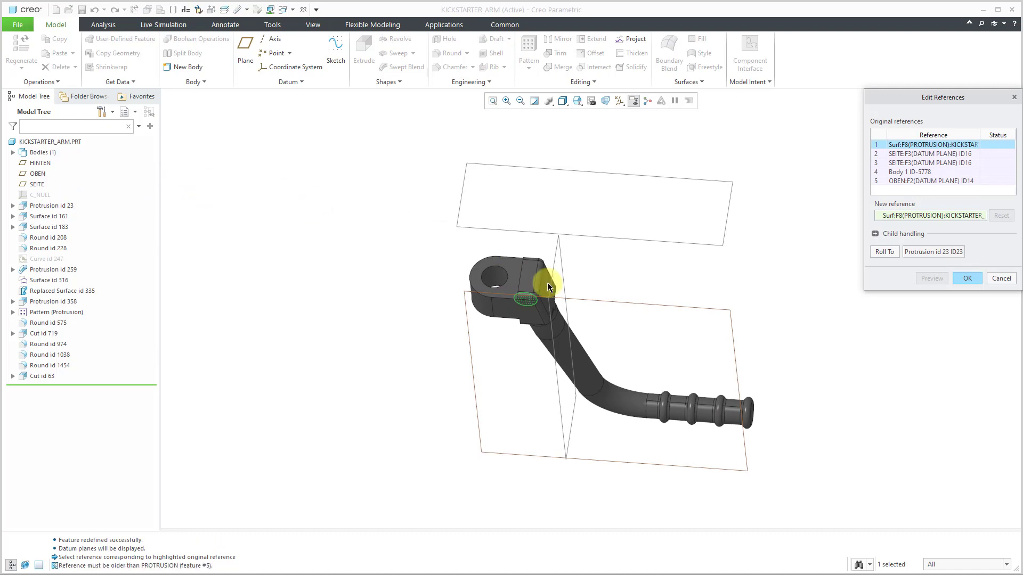
middle_drag(550, 283, 454, 223)
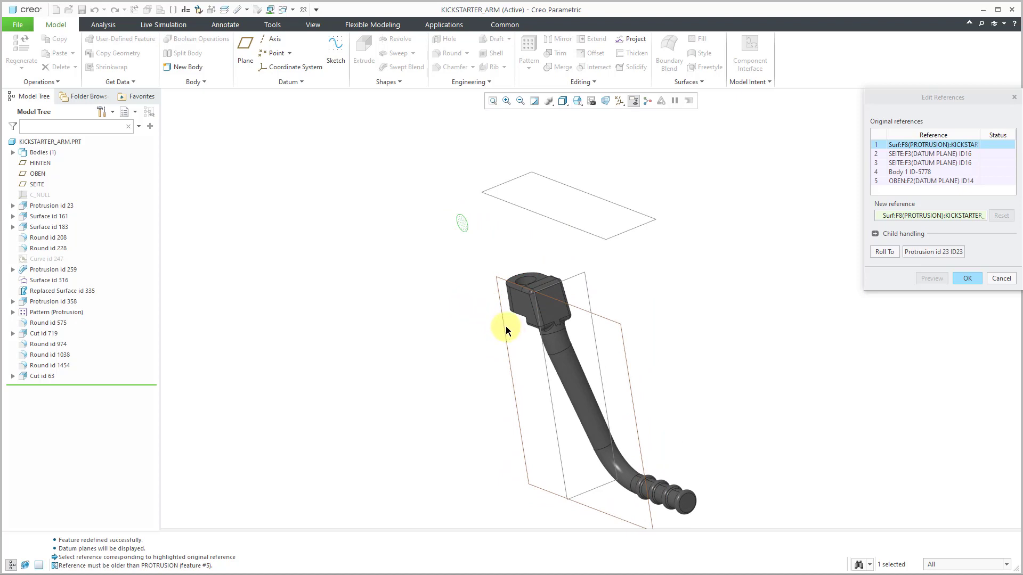
click(517, 209)
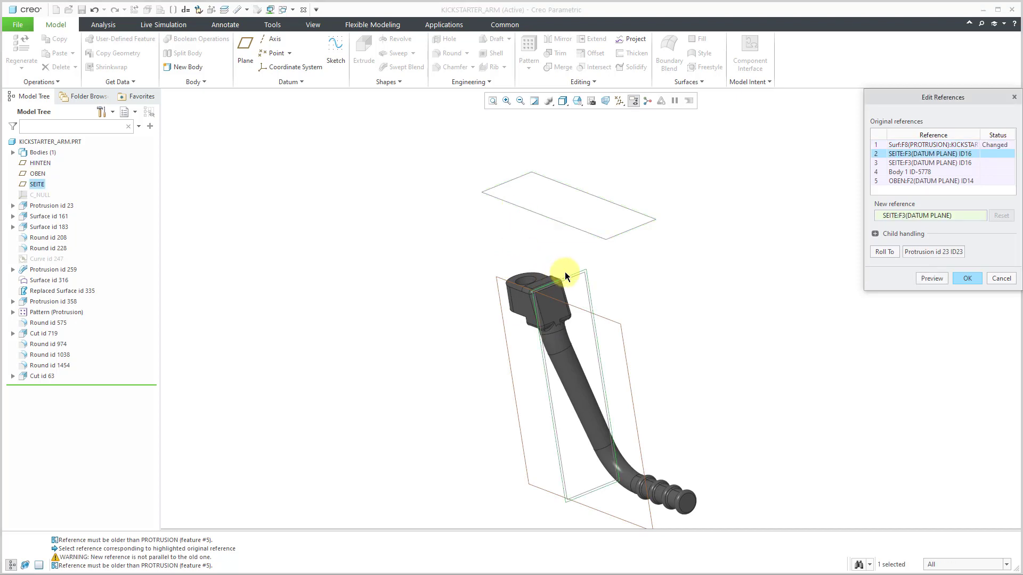
click(900, 182)
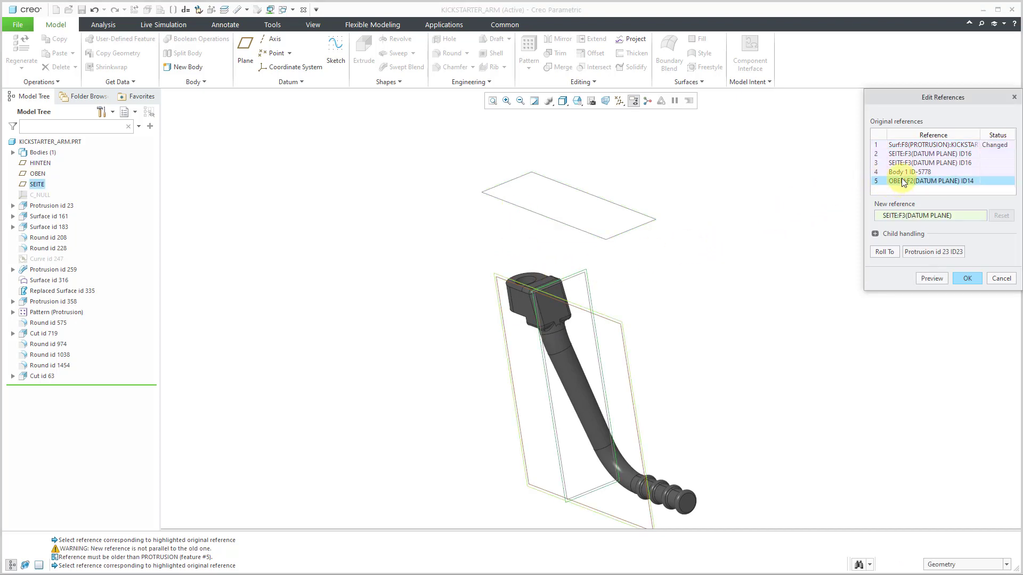
click(967, 279)
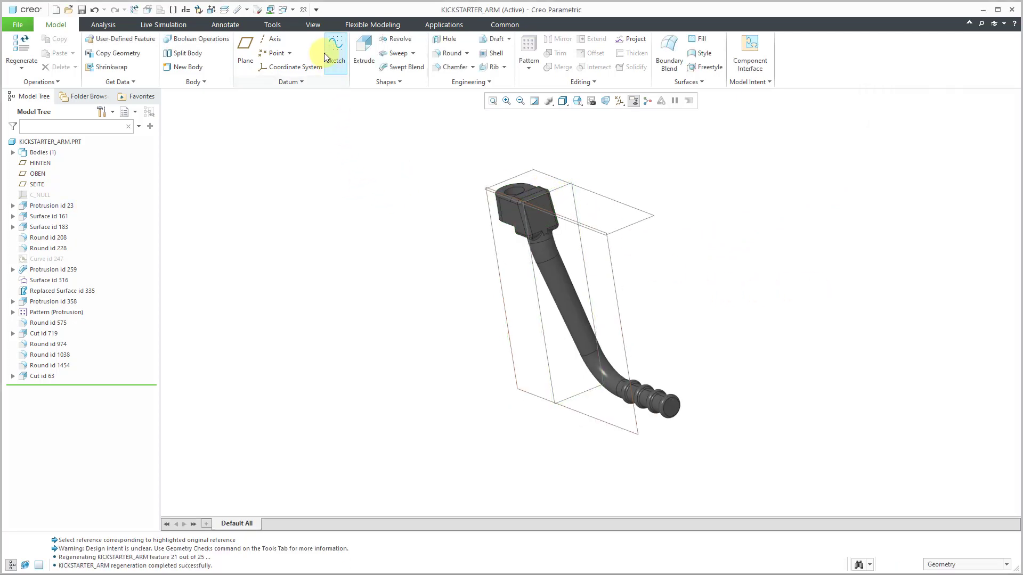
Step: Close the arm part, regenerate KICKSTARTER.ASM and turn off its datum plane display
click(303, 10)
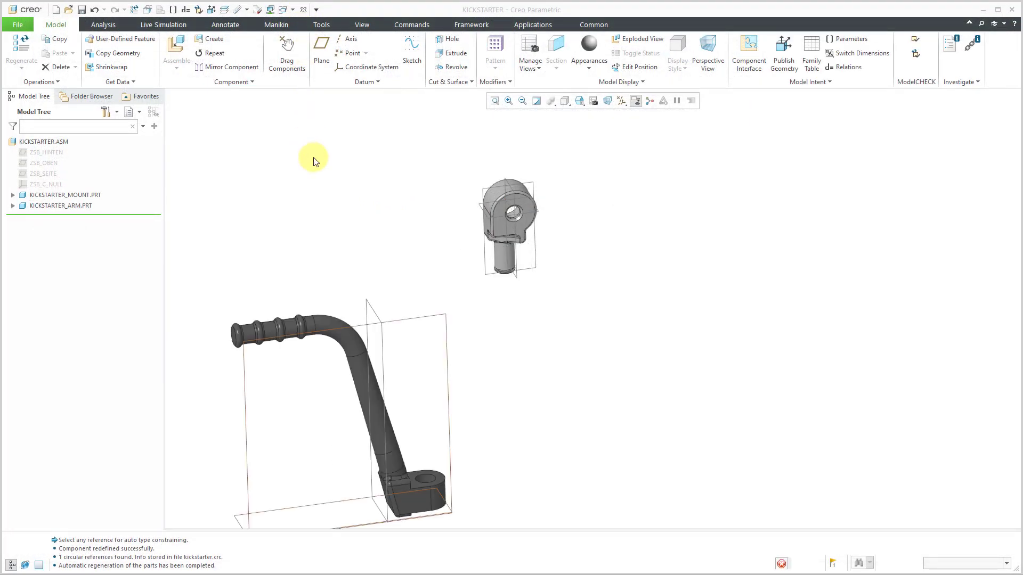
click(21, 49)
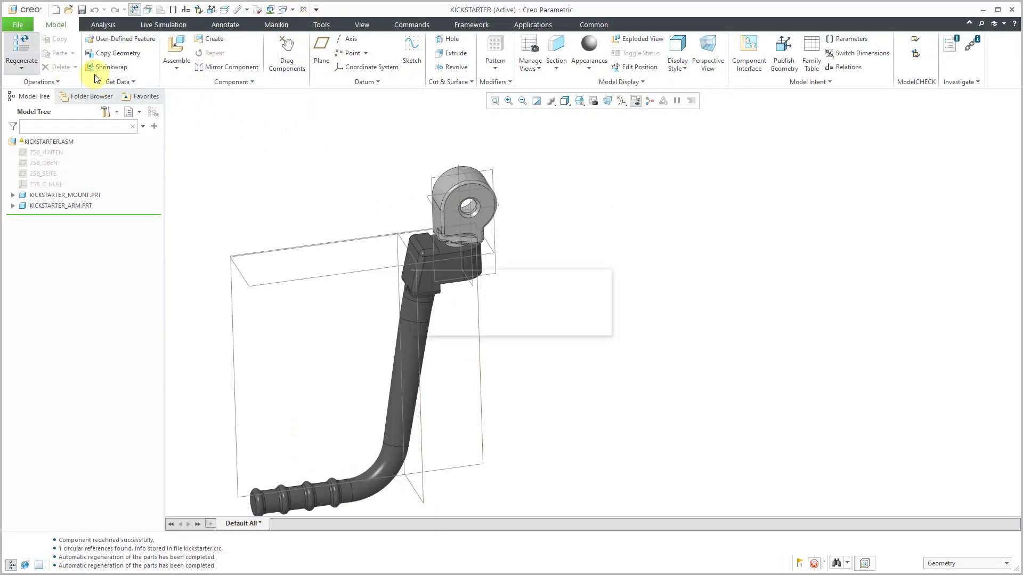
click(622, 100)
click(654, 160)
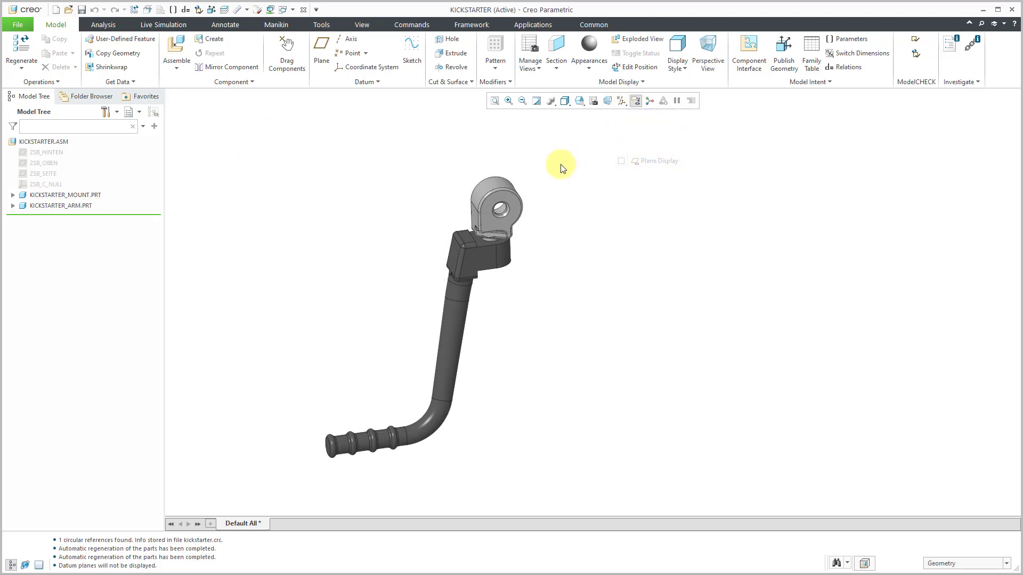
mouse_move(543, 187)
middle_down()
mouse_move(588, 175)
mouse_move(596, 181)
mouse_move(584, 210)
mouse_move(568, 176)
middle_up()
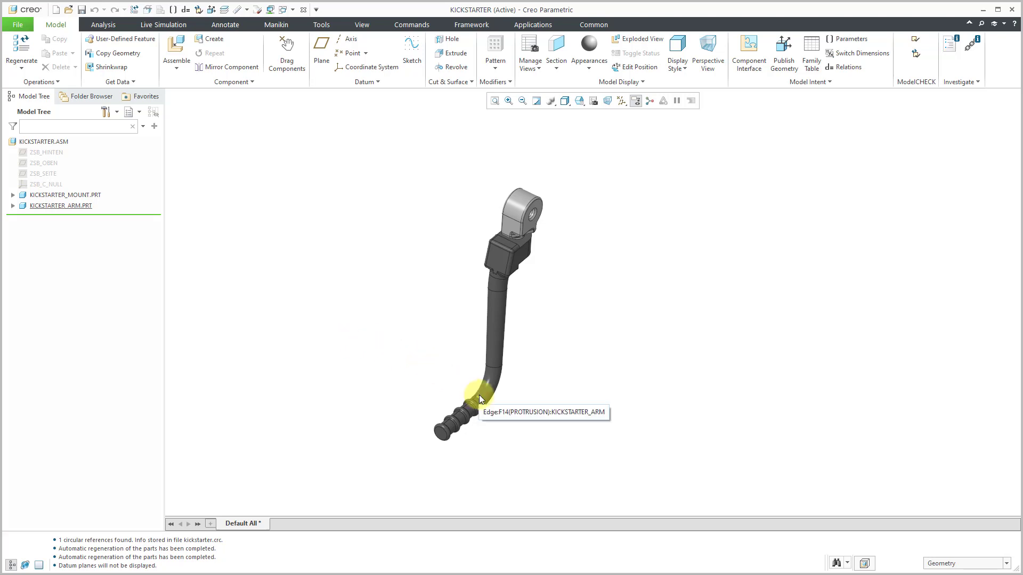
scroll(478, 395, up, 2)
mouse_move(434, 316)
middle_down()
mouse_move(441, 278)
mouse_move(410, 287)
mouse_move(402, 278)
mouse_move(407, 297)
middle_up()
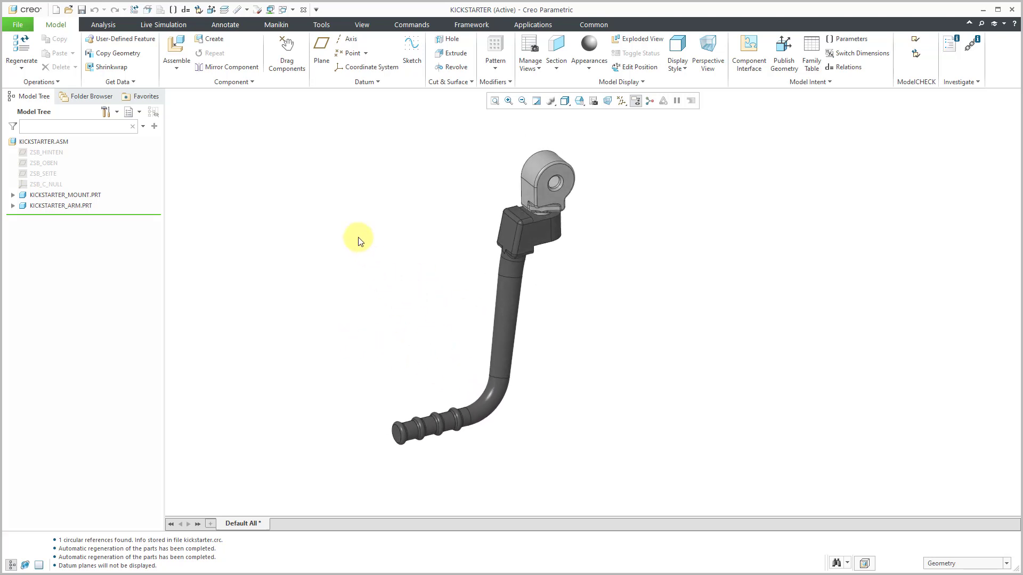
Step: Close the KICKSTARTER.ASM window and regenerate the top-level MOTOR.ASM, checking the kickstarter's position on the engine
click(303, 10)
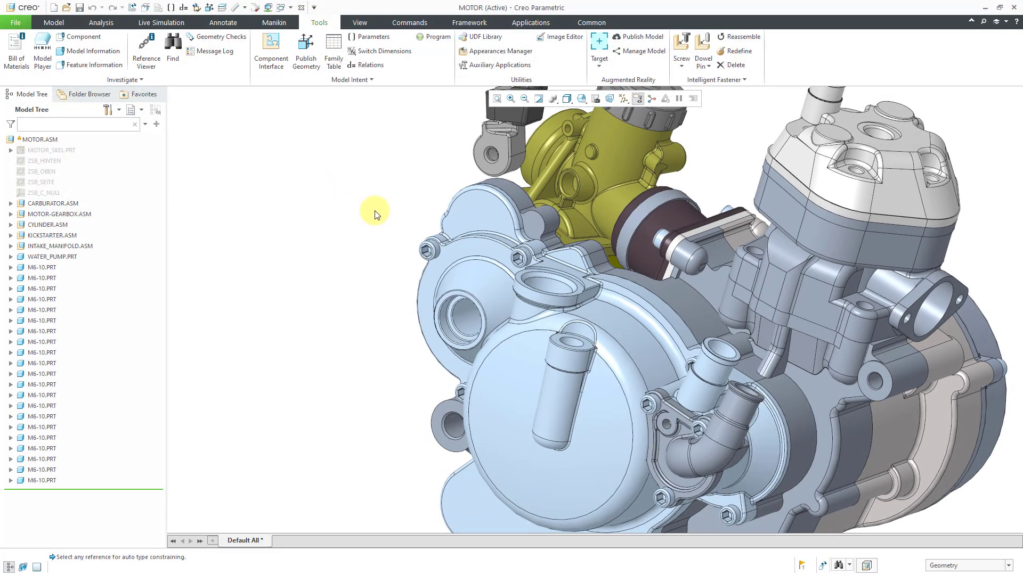
click(54, 23)
click(20, 45)
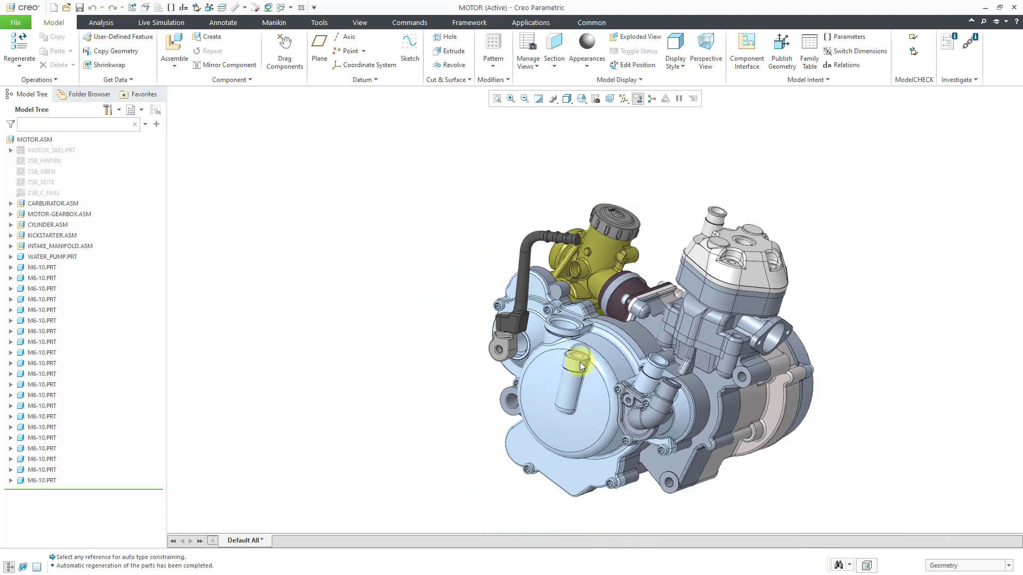
scroll(580, 363, down, 3)
mouse_move(551, 349)
middle_down()
mouse_move(522, 337)
mouse_move(566, 345)
middle_up()
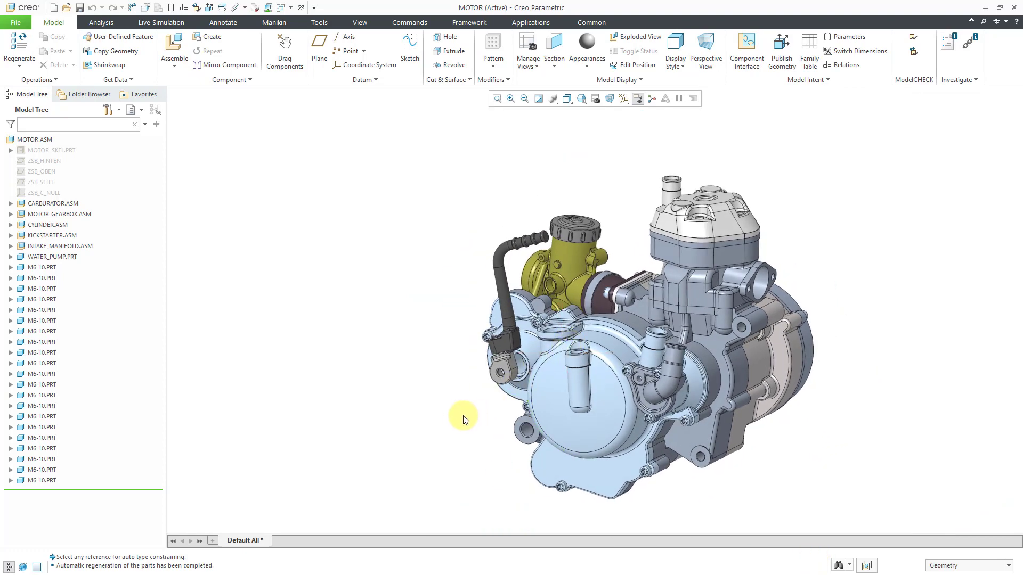
mouse_move(448, 397)
middle_down()
mouse_move(420, 374)
mouse_move(439, 405)
middle_up()
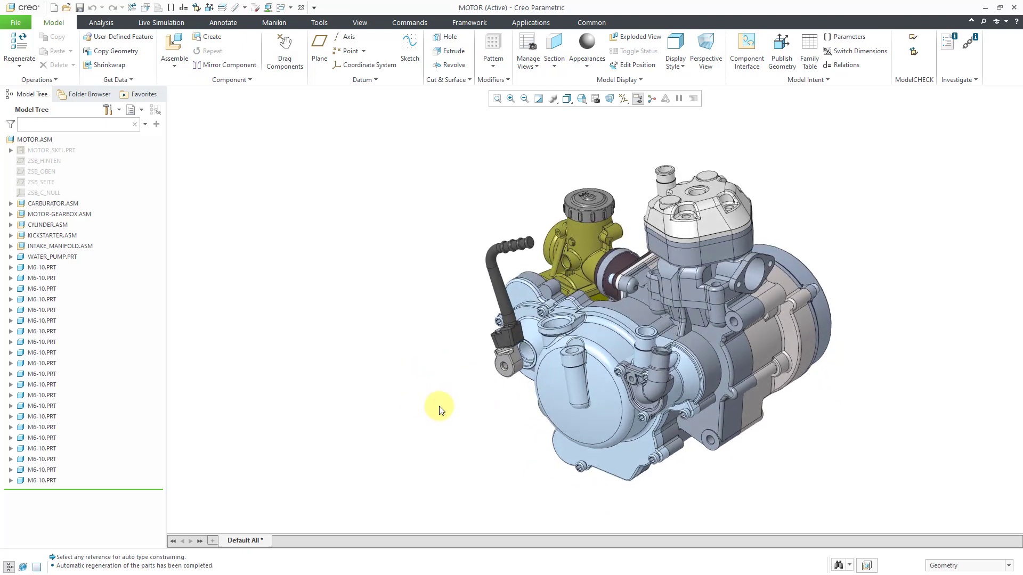